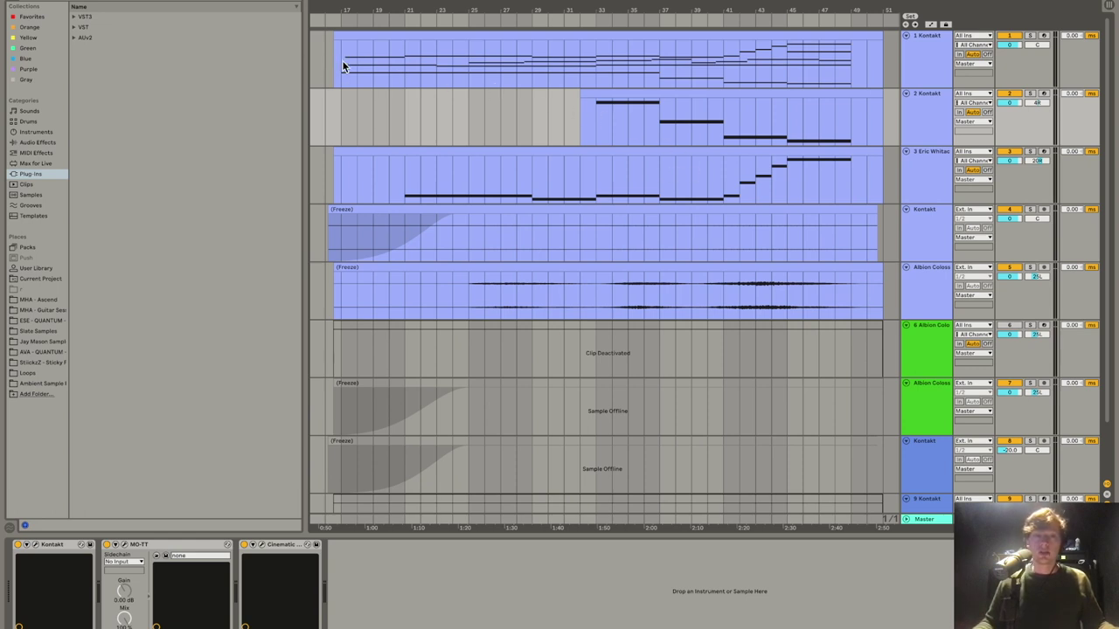
# Step: Select a time range across the top tracks and review each track's device chain, ending on track 1
pyautogui.moveTo(343, 65); pyautogui.dragTo(857, 304)
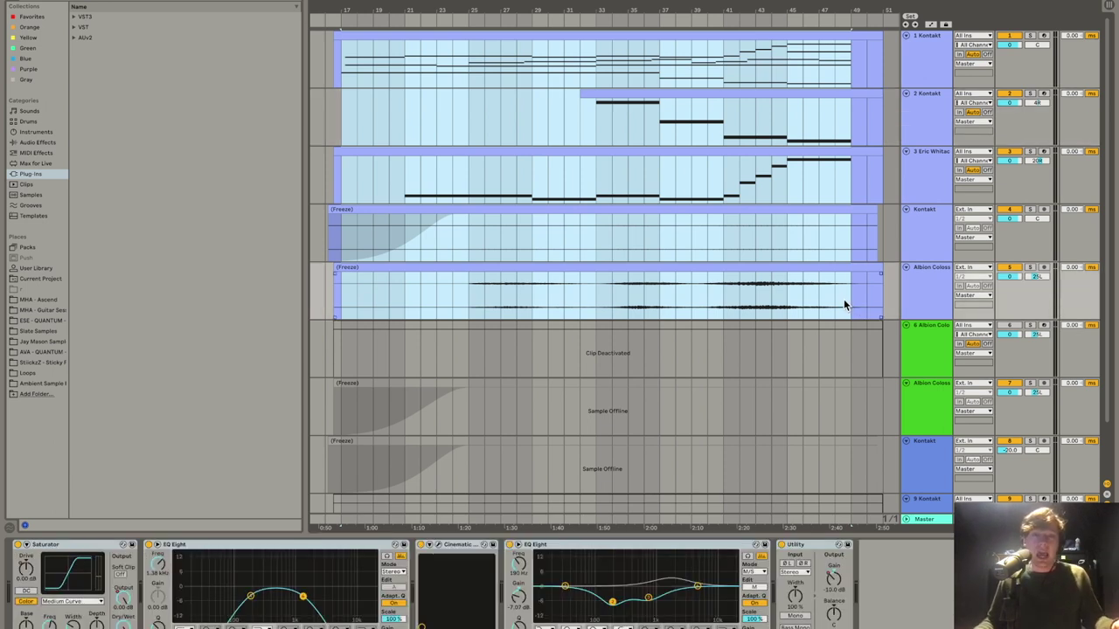
pyautogui.click(885, 63)
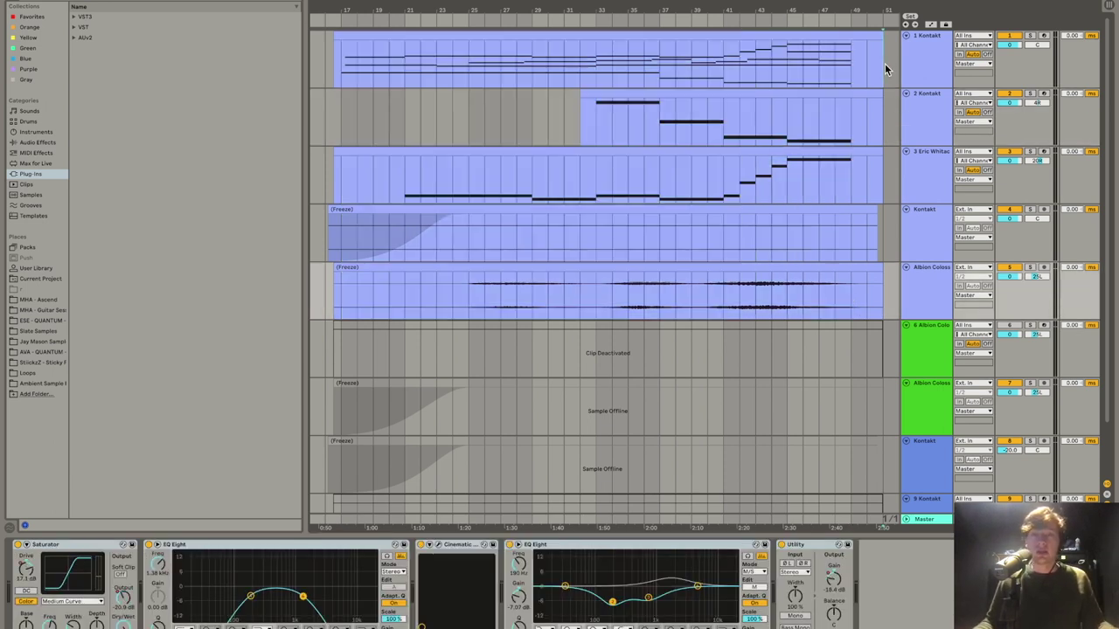
pyautogui.click(922, 107)
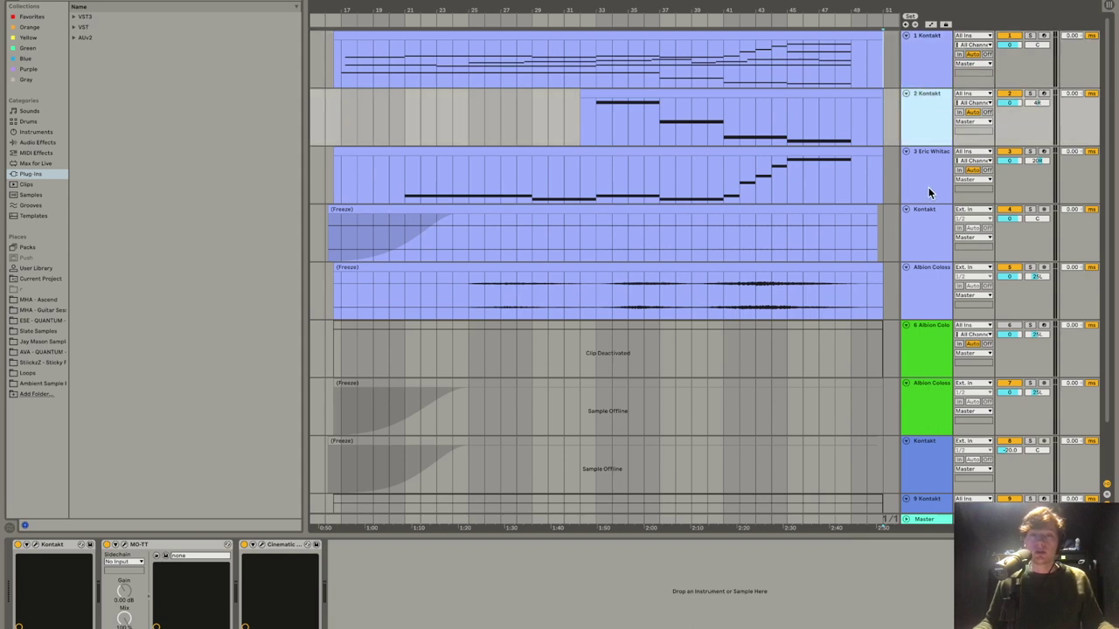
pyautogui.click(928, 187)
pyautogui.click(936, 236)
pyautogui.click(933, 284)
pyautogui.scroll(-2, 840, 179)
pyautogui.scroll(2, 839, 179)
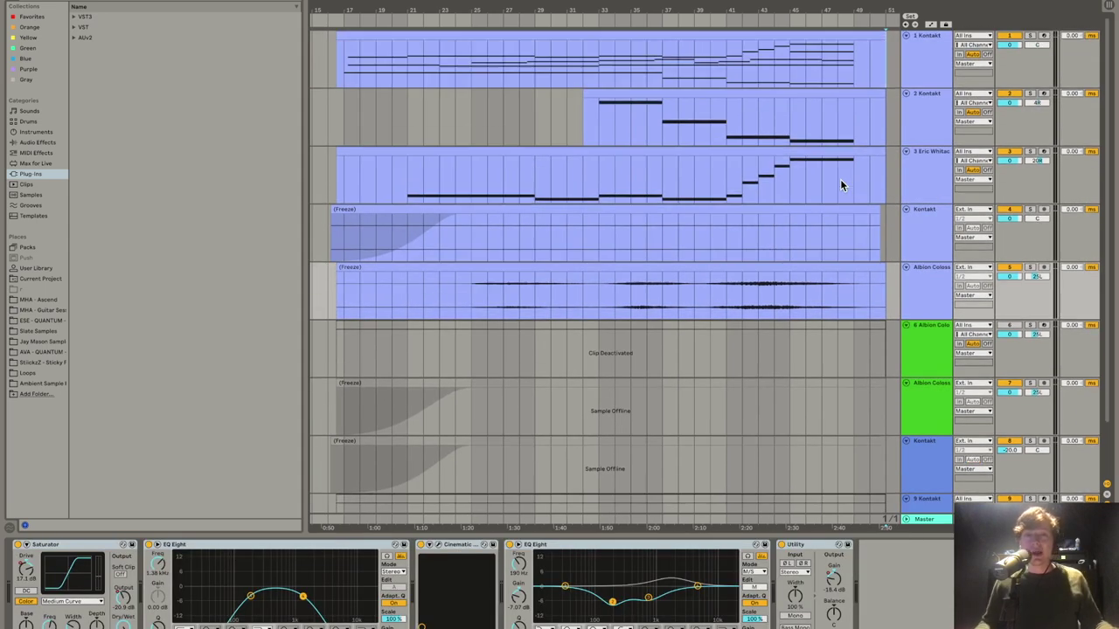
pyautogui.click(916, 55)
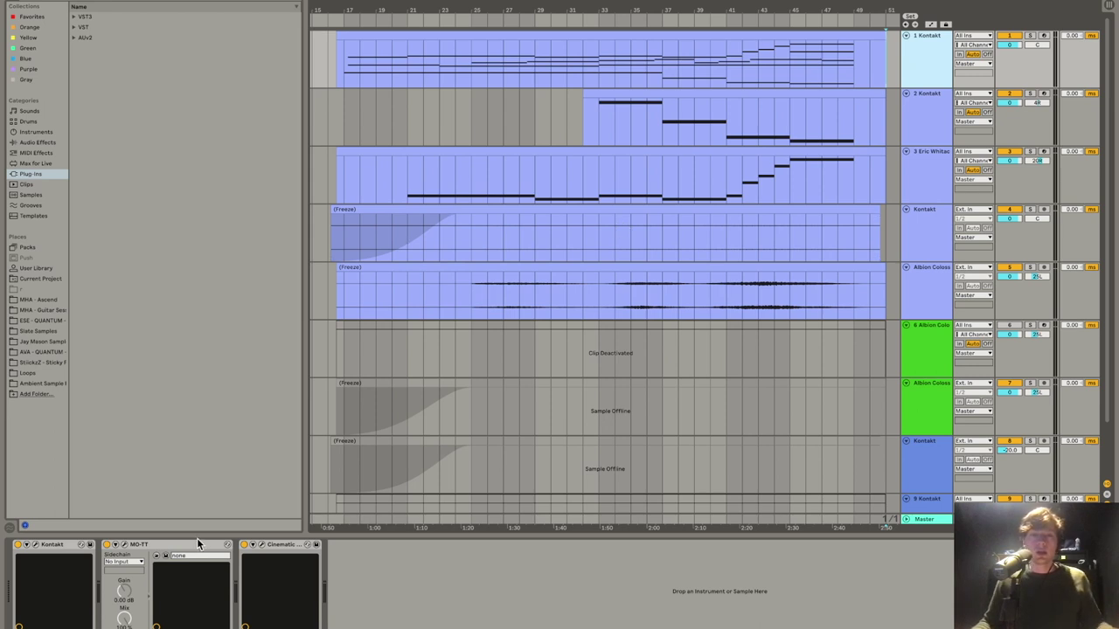
# Step: Switch off the MO-TT effect in track 1's device chain
pyautogui.rightClick(288, 548)
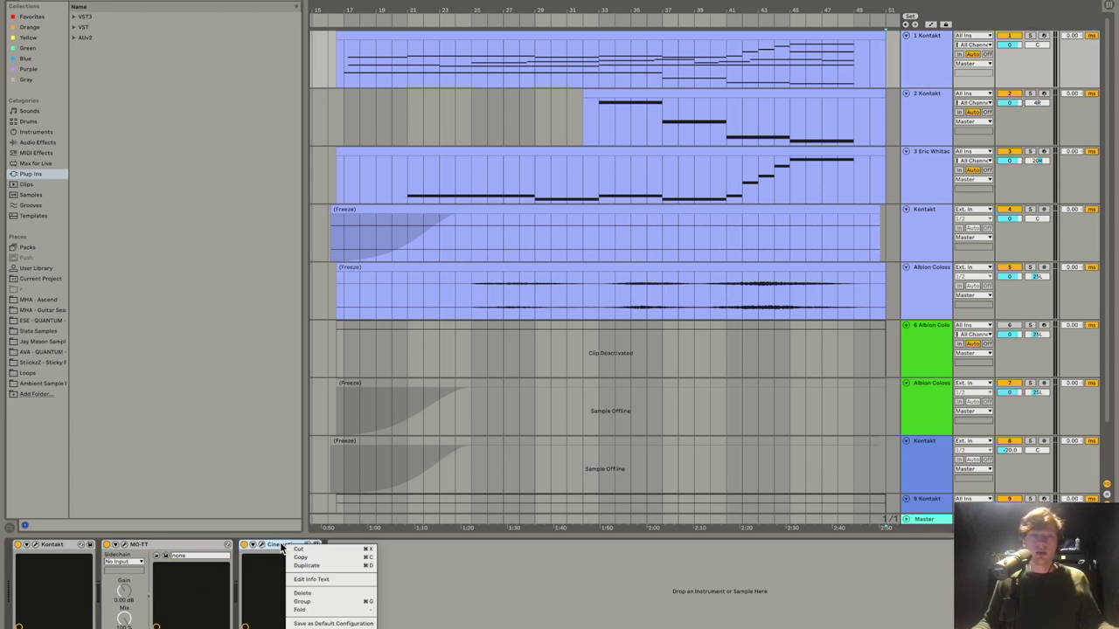
pyautogui.click(198, 542)
pyautogui.click(133, 546)
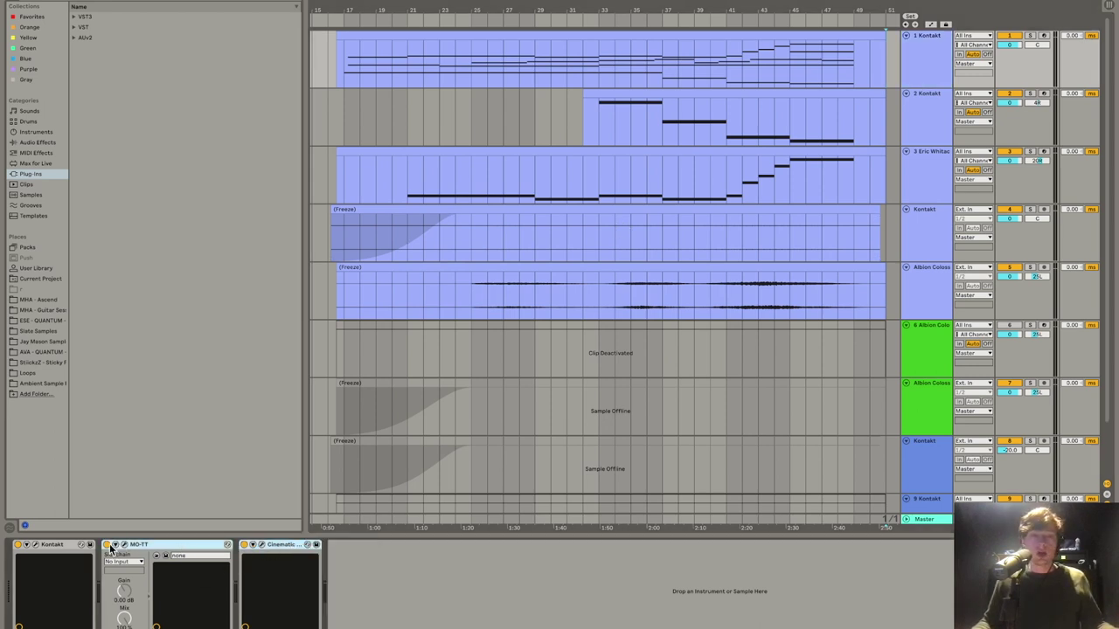
pyautogui.click(106, 544)
# Step: View track 1's Kontakt window with its 'a1 - Combi Textural' patch, then close it
pyautogui.click(36, 545)
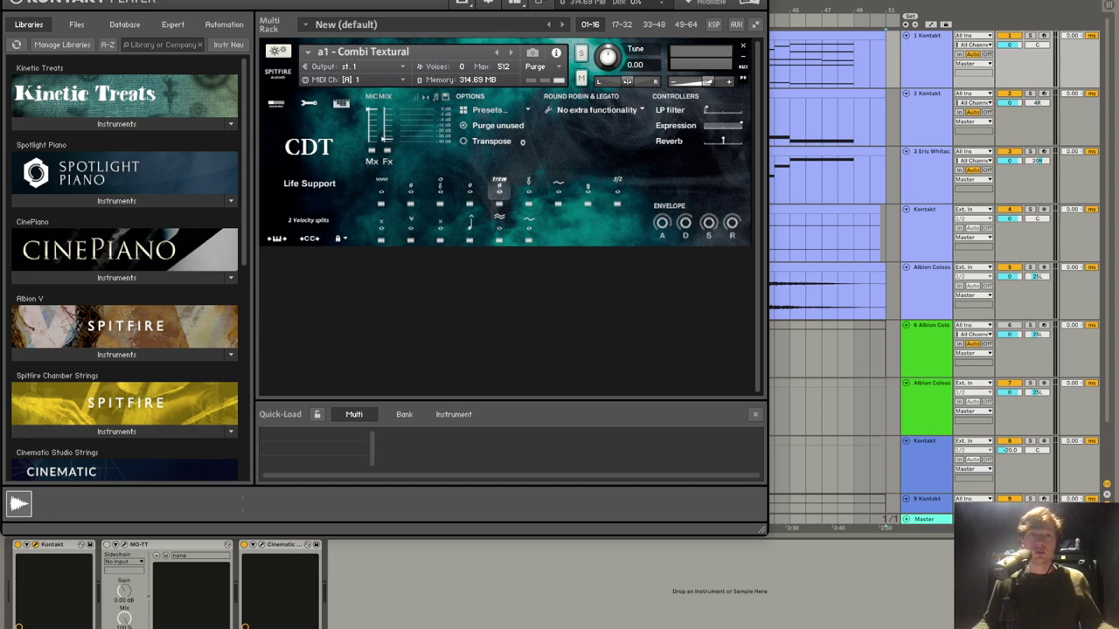
pyautogui.moveTo(3, 1); pyautogui.dragTo(155, 24)
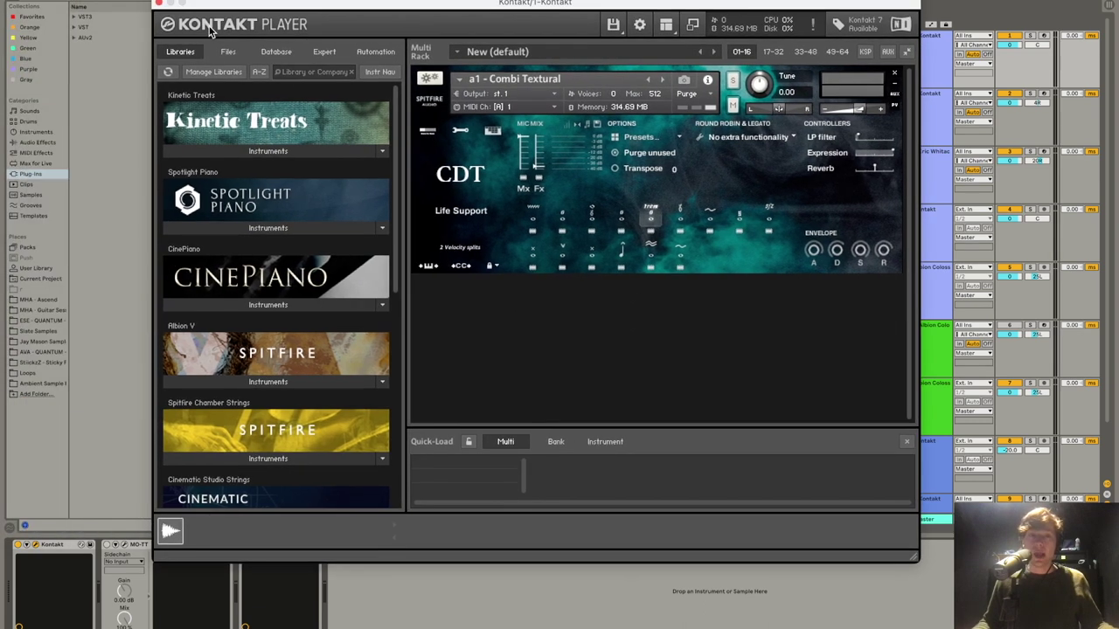
pyautogui.click(158, 5)
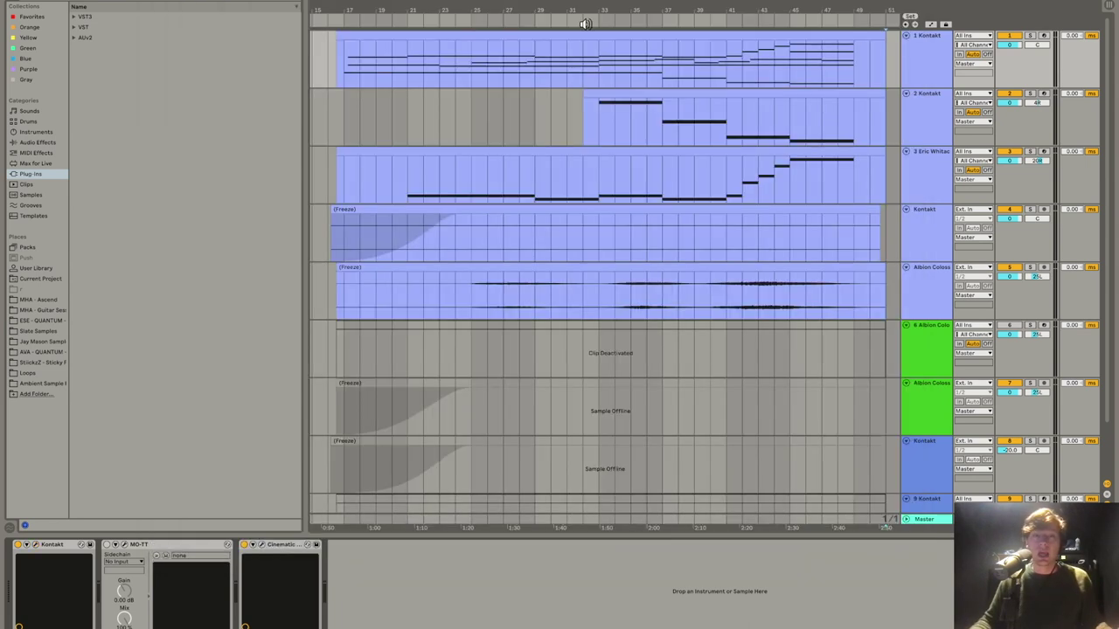
# Step: Open track 1's clip in the piano roll, start playback and zoom out
pyautogui.doubleClick(370, 34)
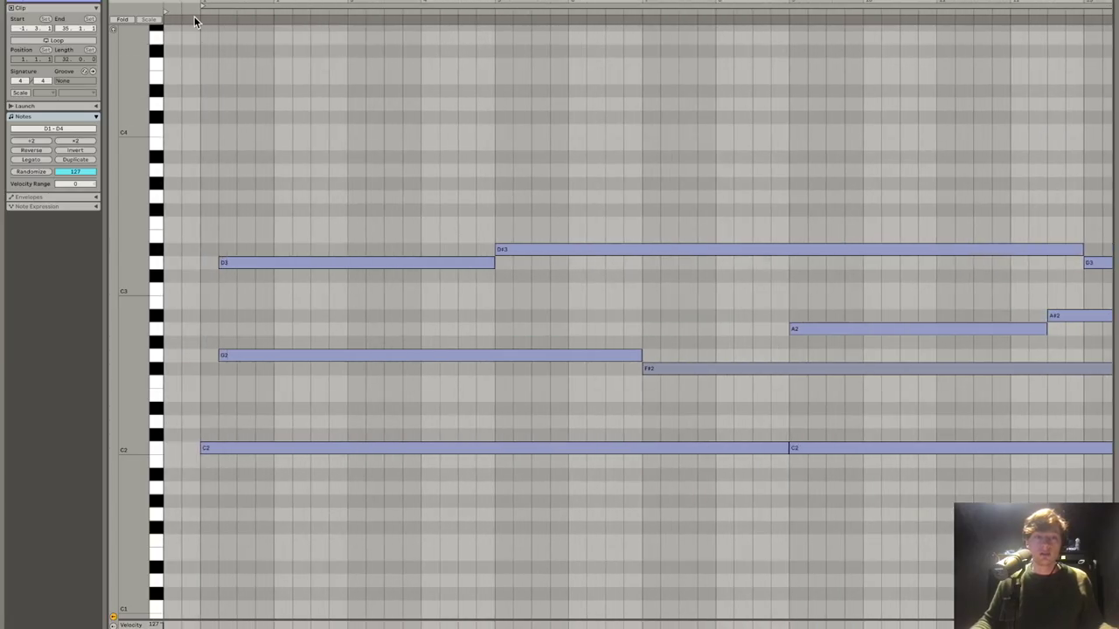
pyautogui.click(194, 14)
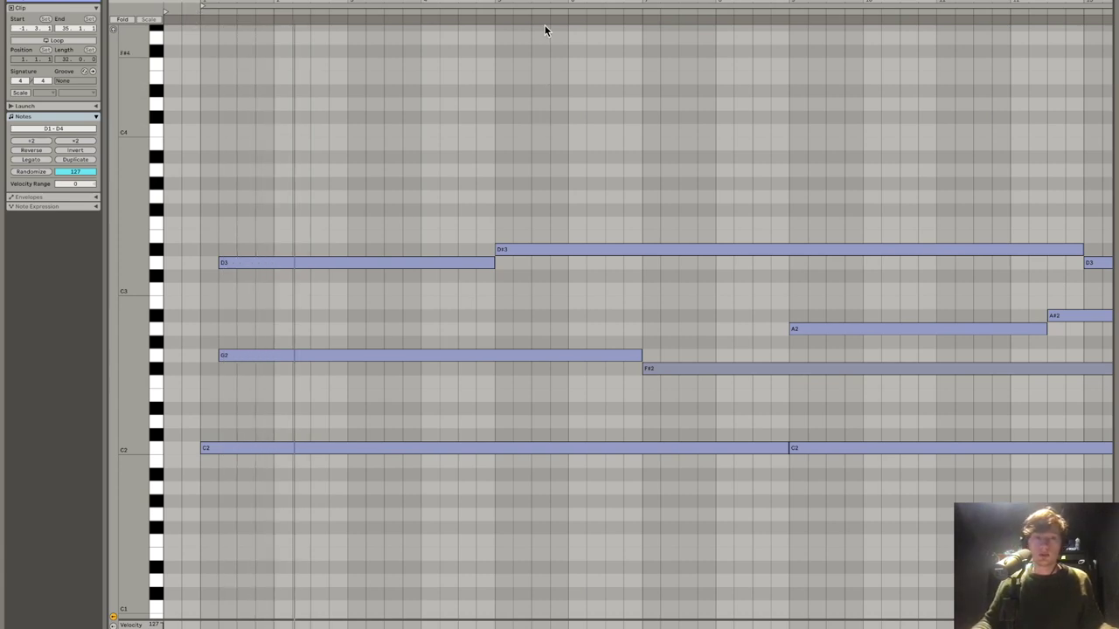
pyautogui.moveTo(548, 9); pyautogui.dragTo(354, 18)
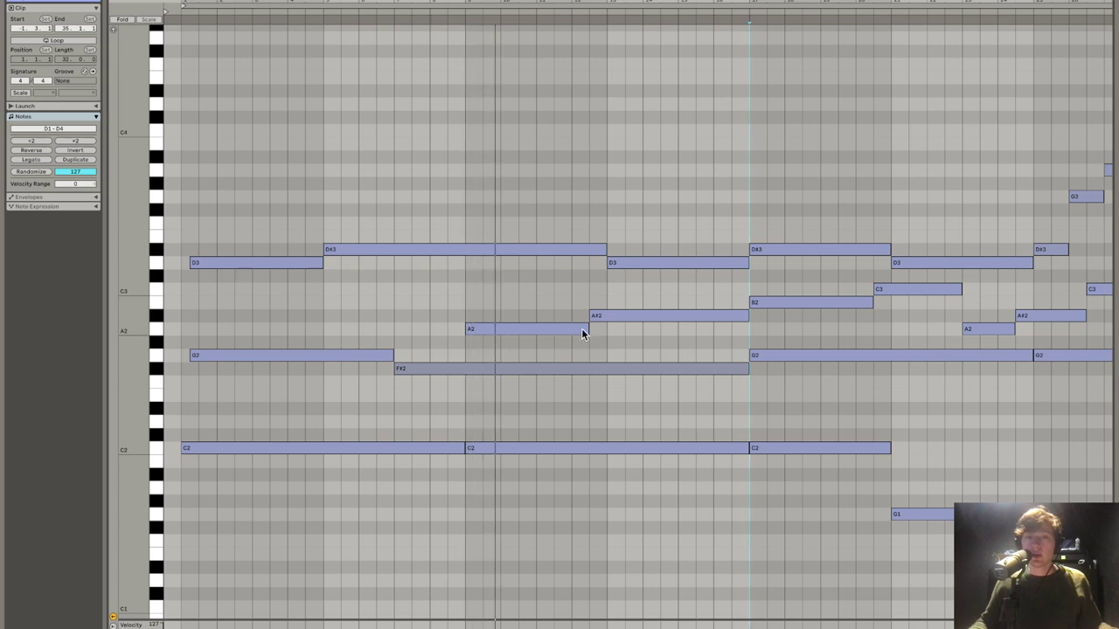
# Step: Scroll through the chord notes spanning D1 to D4 and select the opening notes
pyautogui.hscroll(2, 610, 331)
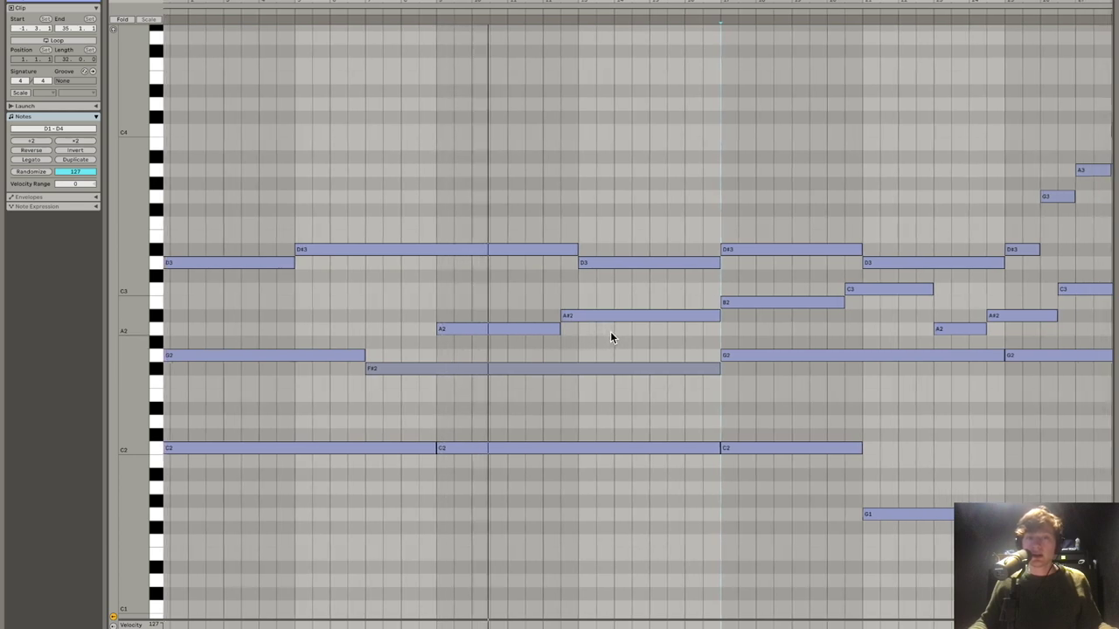
pyautogui.hscroll(2, 604, 330)
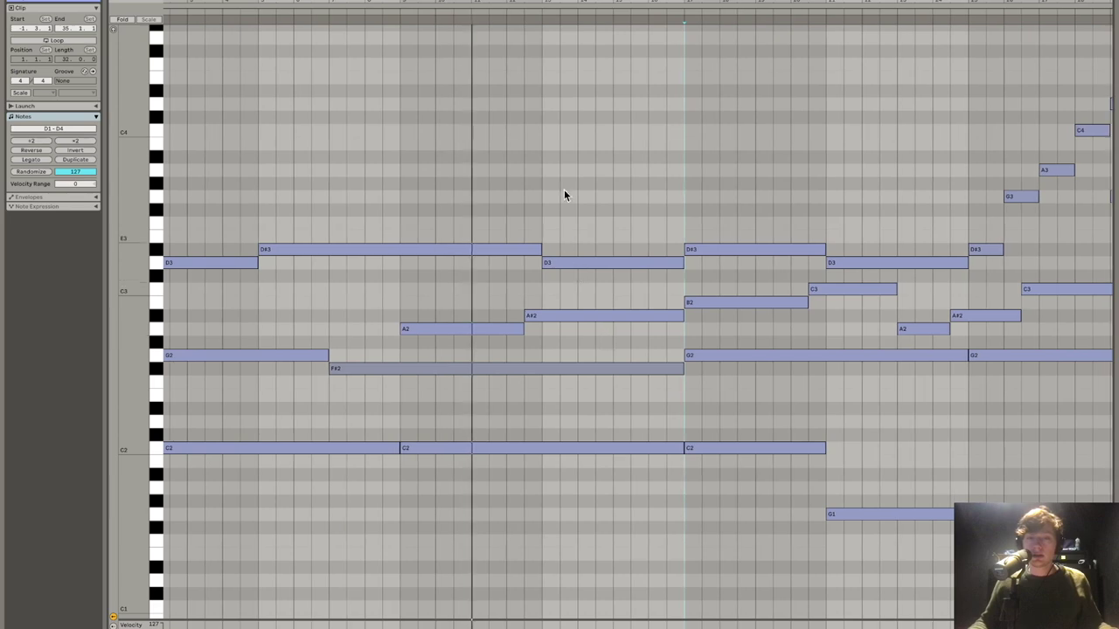
pyautogui.hscroll(5, 543, 54)
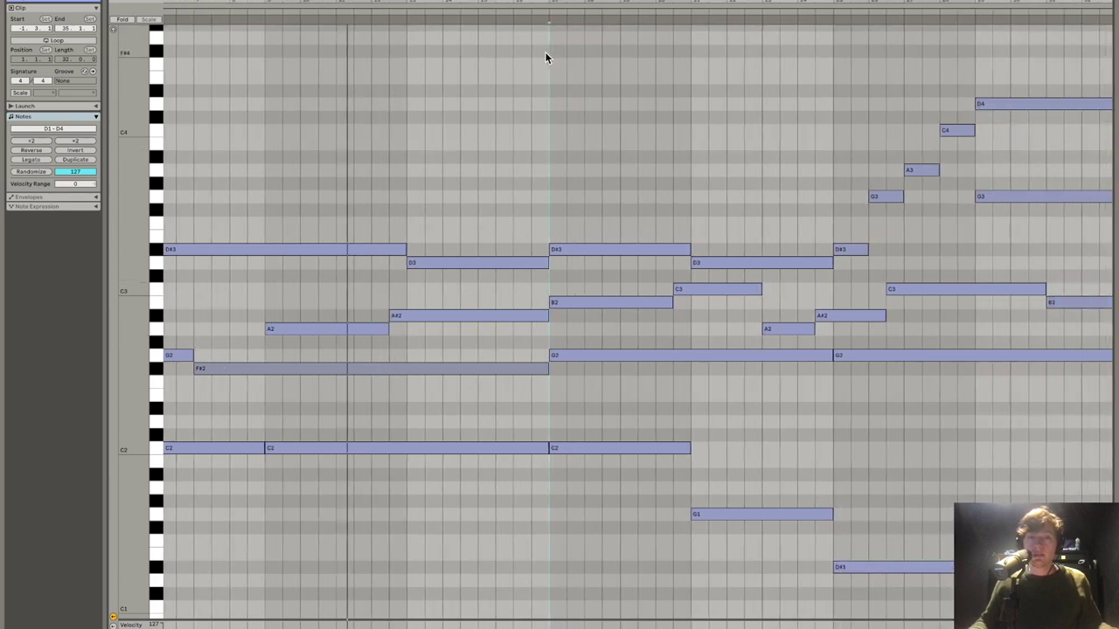
pyautogui.hscroll(3, 545, 58)
pyautogui.hscroll(-10, 544, 58)
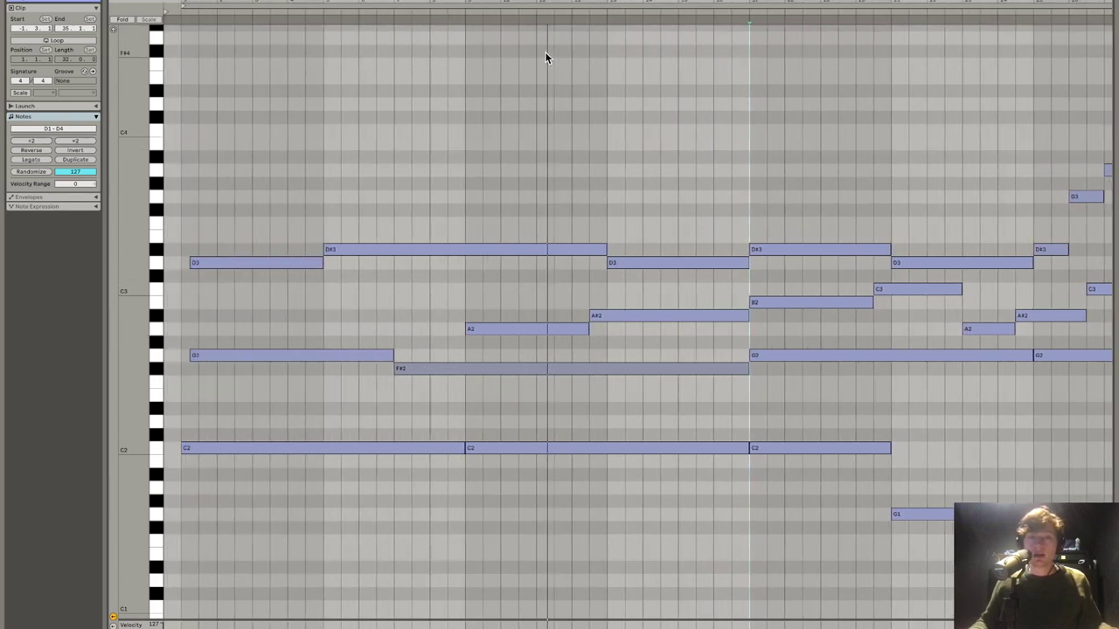
pyautogui.hscroll(8, 544, 54)
pyautogui.scroll(-1, 544, 54)
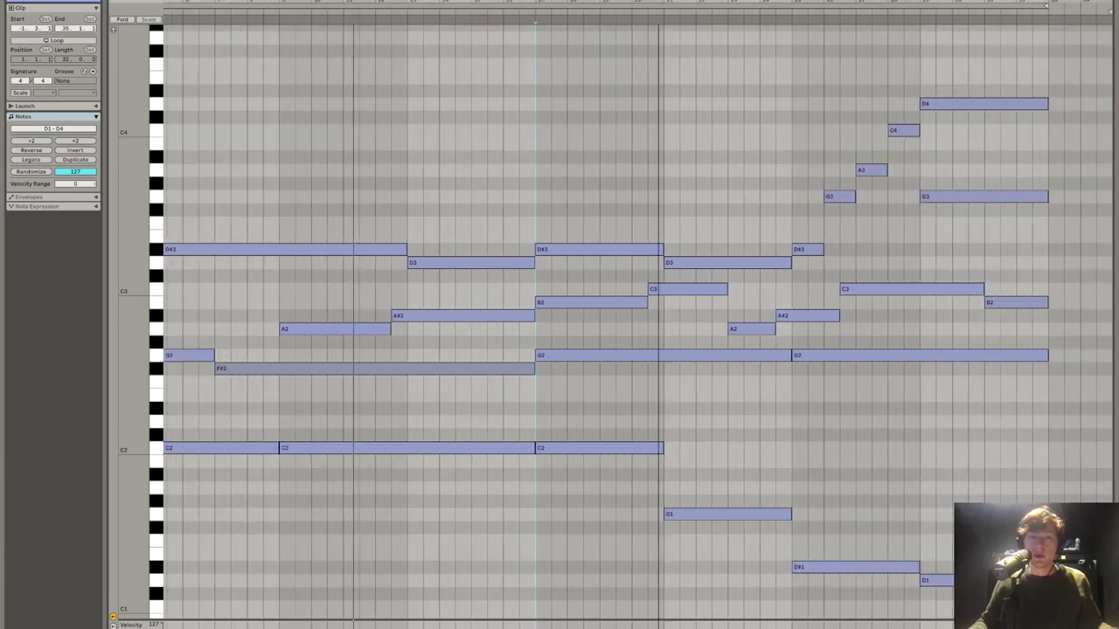
pyautogui.scroll(-1, 659, 194)
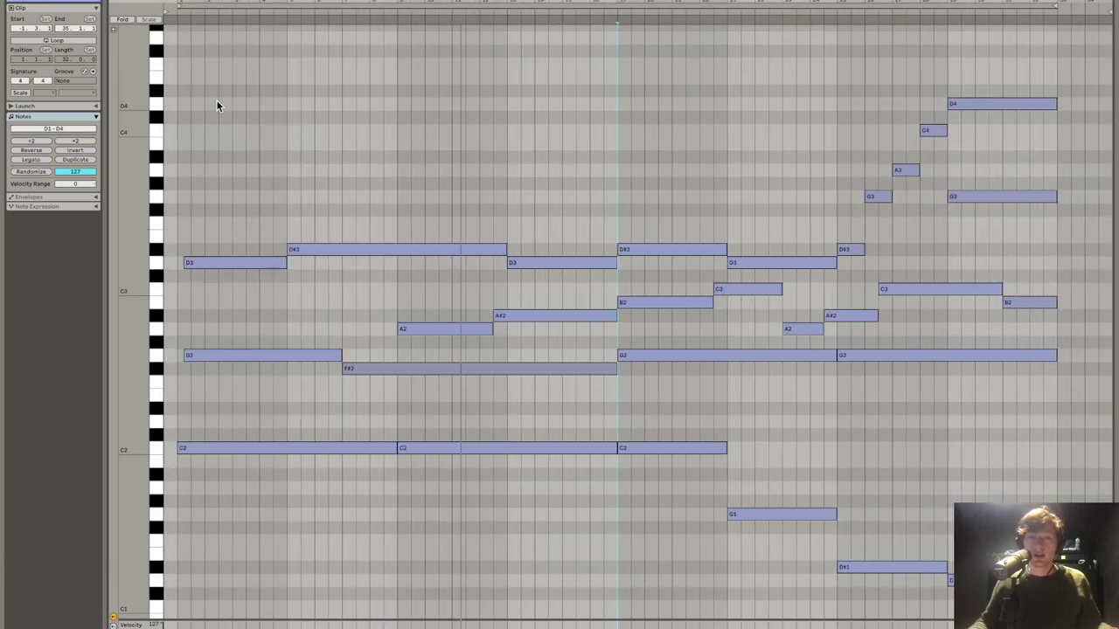
pyautogui.moveTo(212, 59); pyautogui.dragTo(1024, 611)
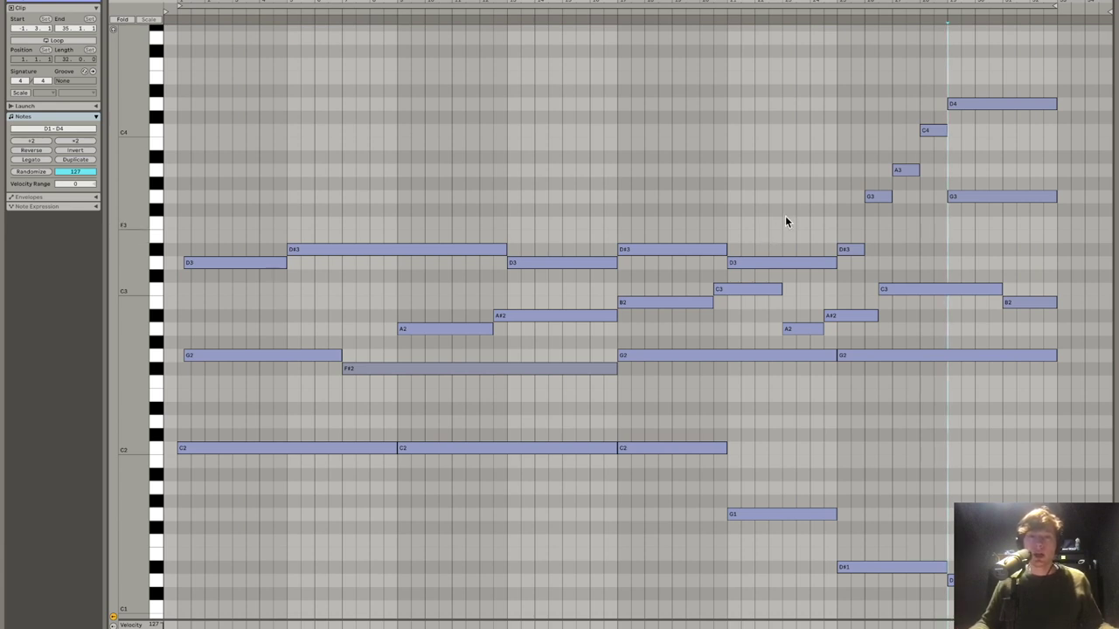
# Step: Select the first chords' notes, then the later notes from G1 to D4, then clear the selection
pyautogui.moveTo(235, 207); pyautogui.dragTo(663, 510)
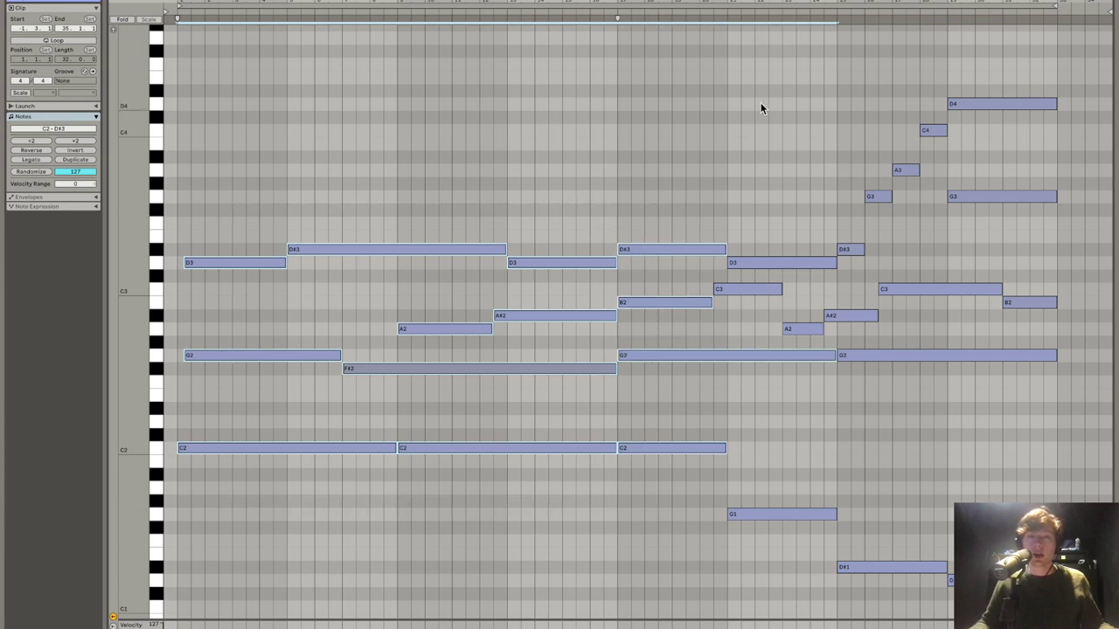
pyautogui.moveTo(772, 68); pyautogui.dragTo(990, 524)
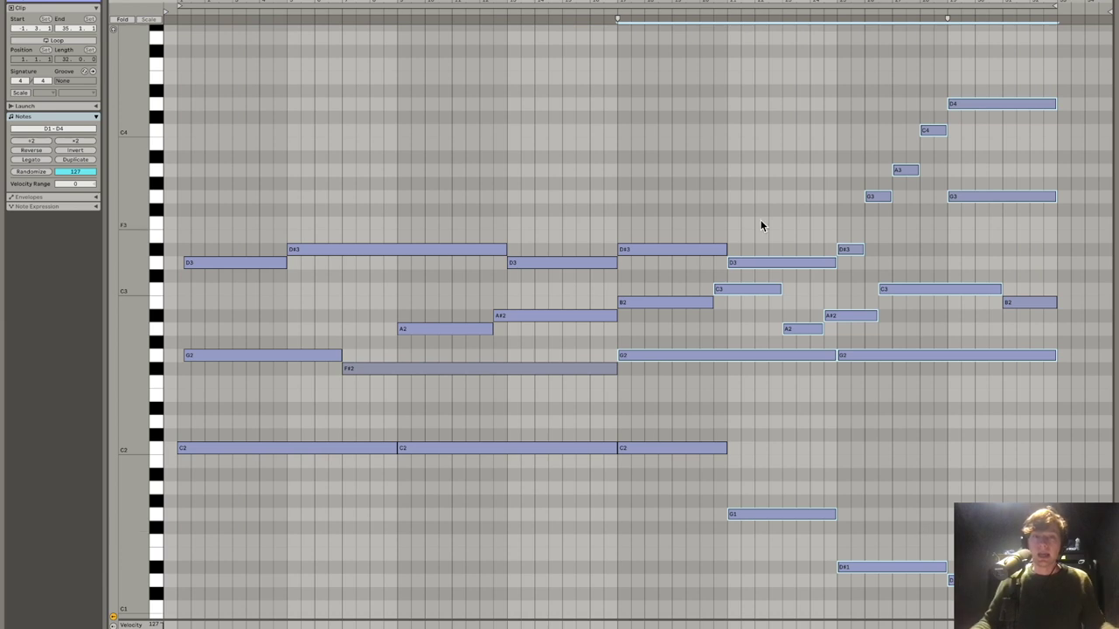
pyautogui.click(710, 125)
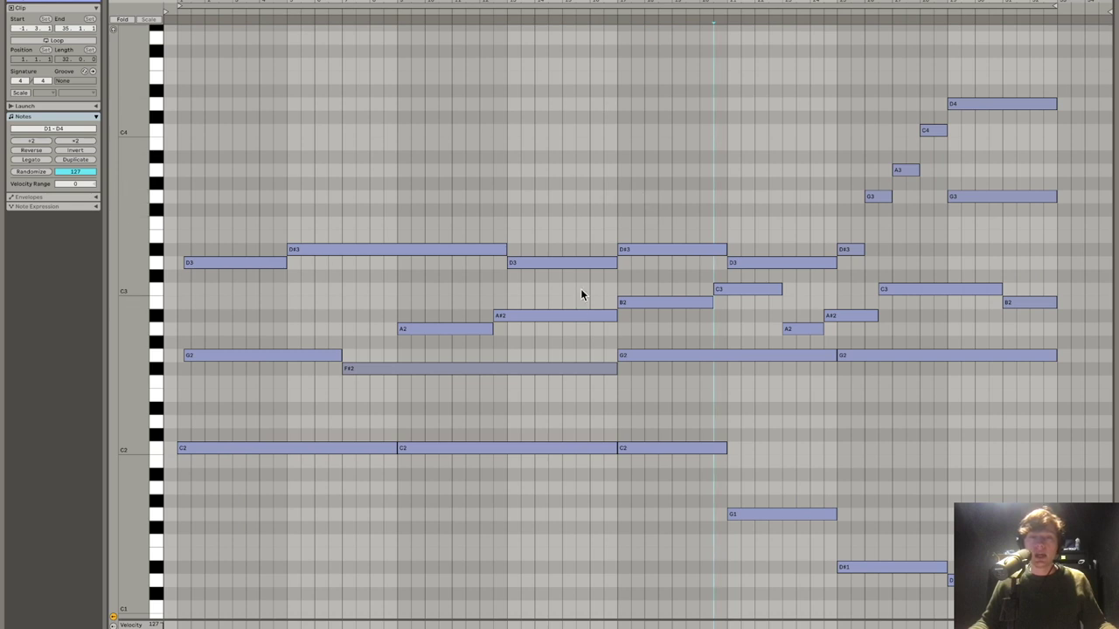
# Step: Reveal the velocity lane beneath the notes to check the clip's velocities
pyautogui.moveTo(241, 619); pyautogui.dragTo(244, 485)
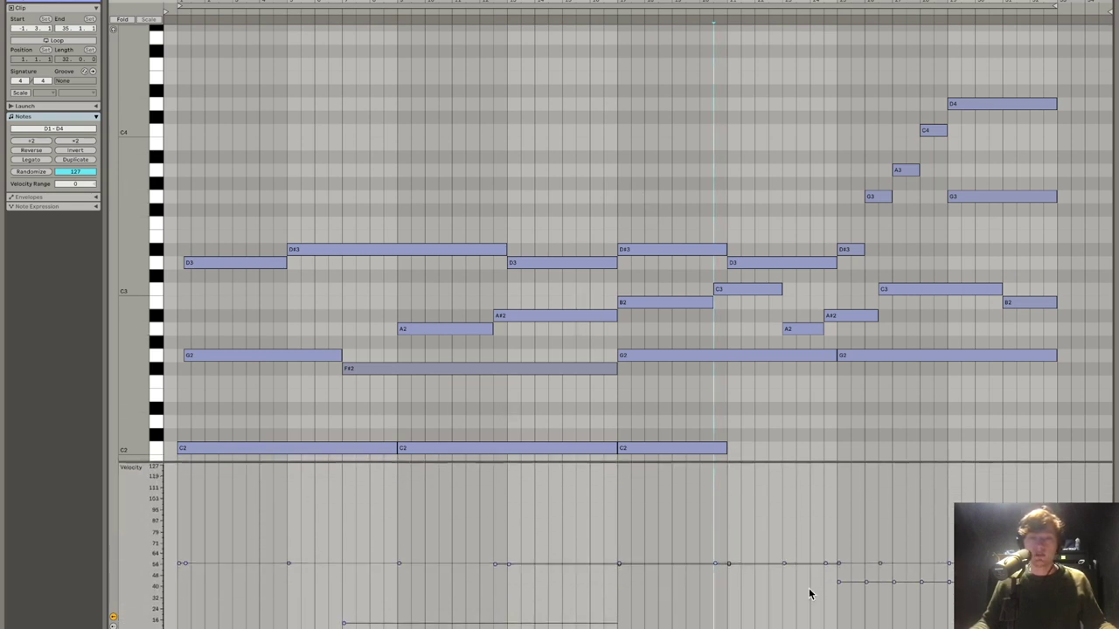
pyautogui.scroll(-3, 796, 262)
pyautogui.scroll(-2, 901, 263)
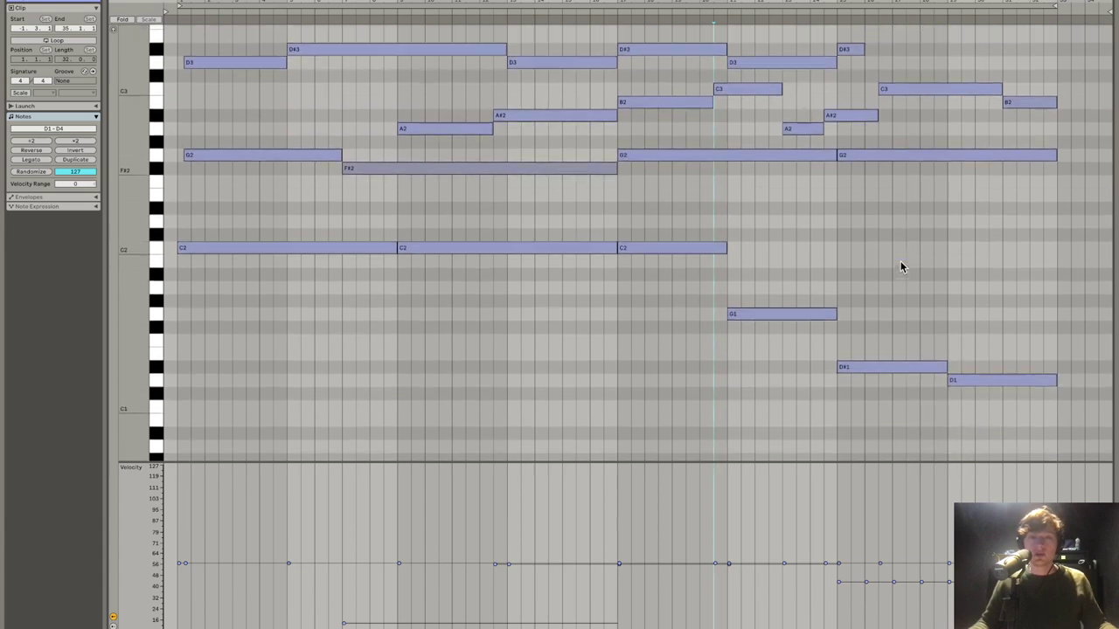
pyautogui.scroll(2, 883, 253)
pyautogui.scroll(3, 884, 253)
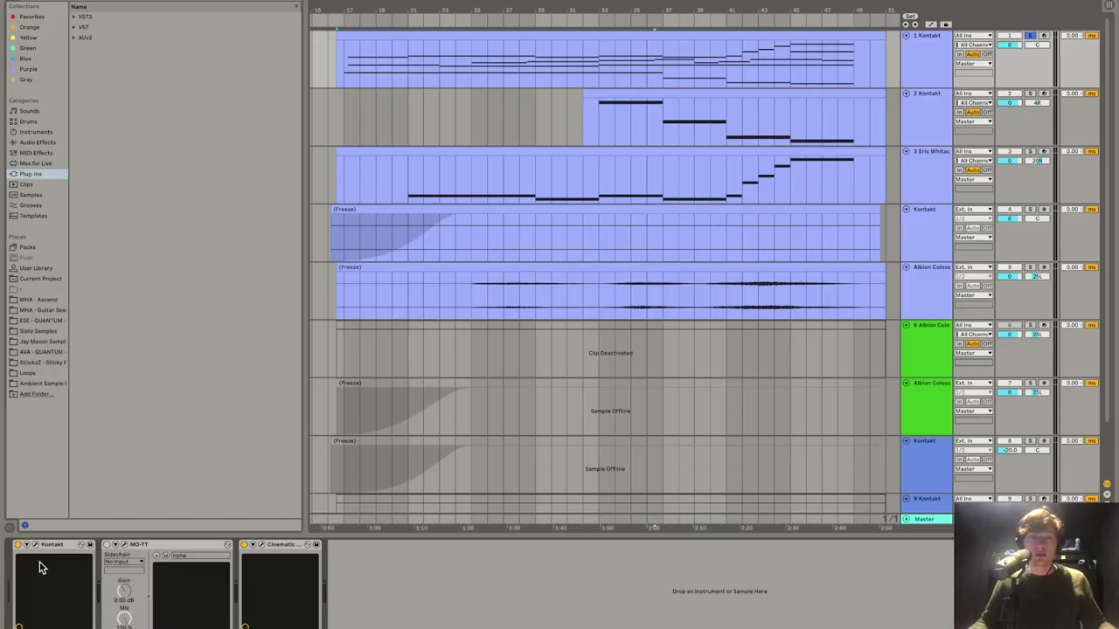
# Step: Reopen track 1's Kontakt on the 'a1 - Combi Textural' patch and record-arm the track
pyautogui.click(37, 547)
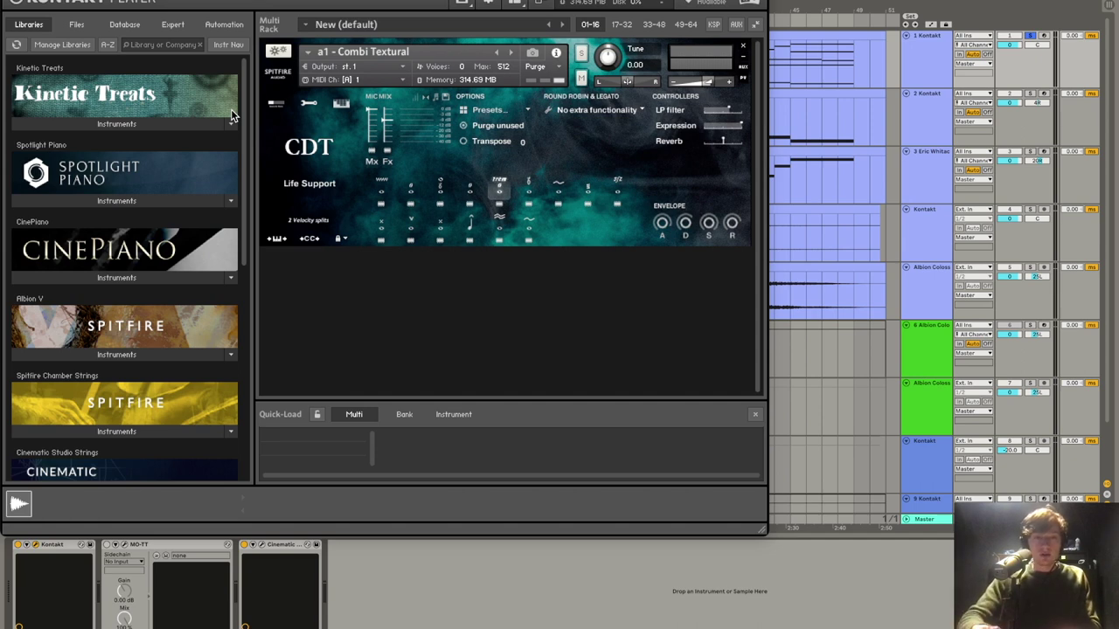
pyautogui.click(1044, 37)
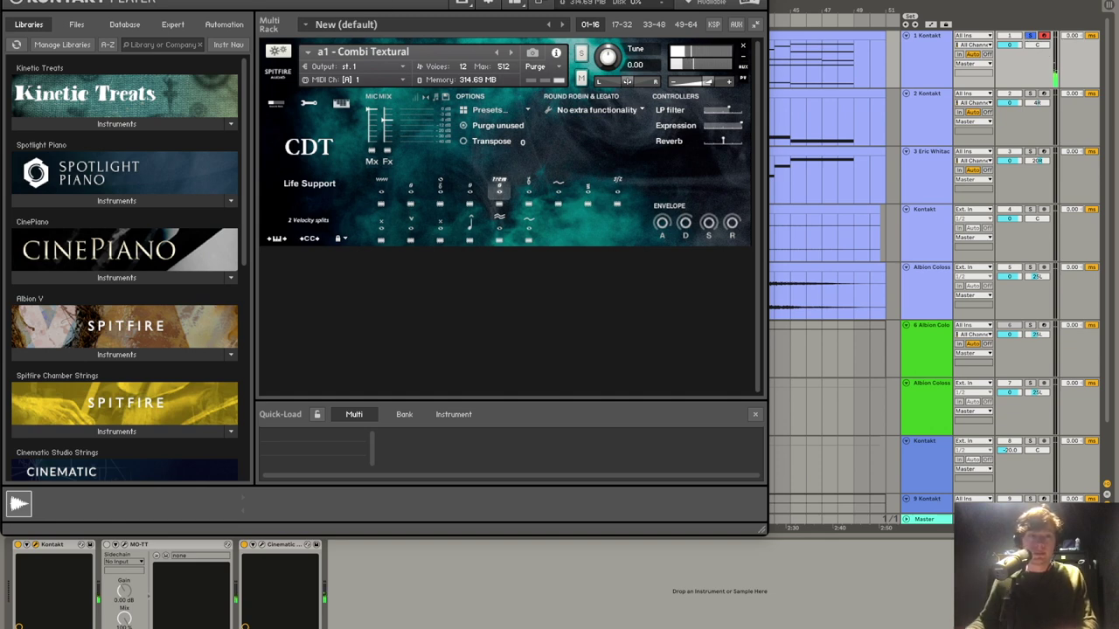
# Step: Close Kontakt, switch MO-TT back on with Amount 15.3, and review its settings window
pyautogui.hotkey('ctrl', 'alt', 'p')
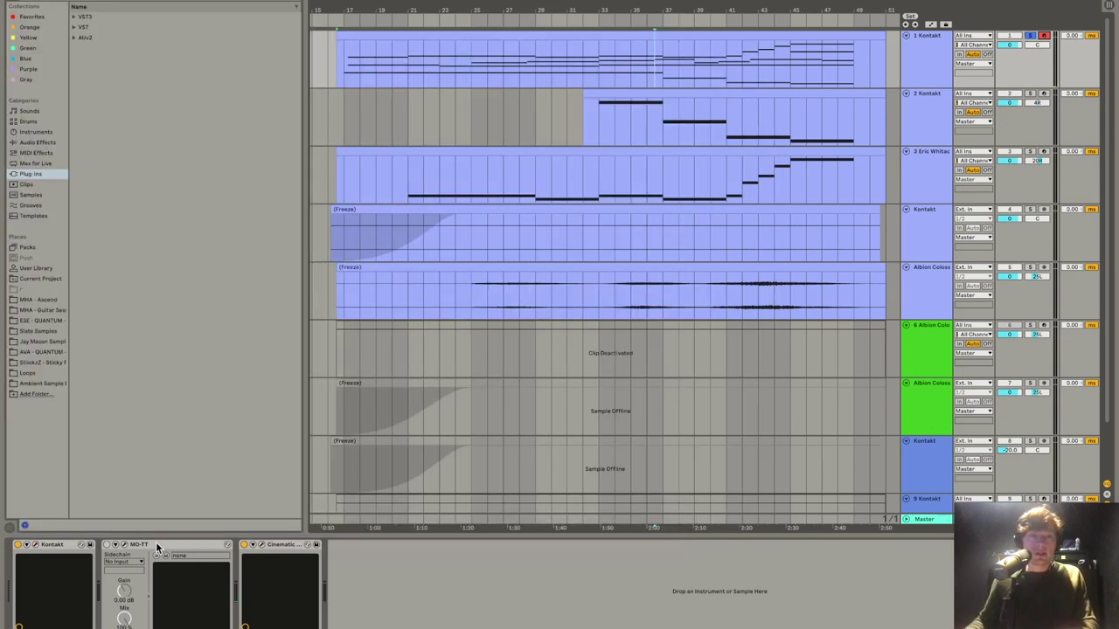
pyautogui.click(106, 544)
pyautogui.click(123, 545)
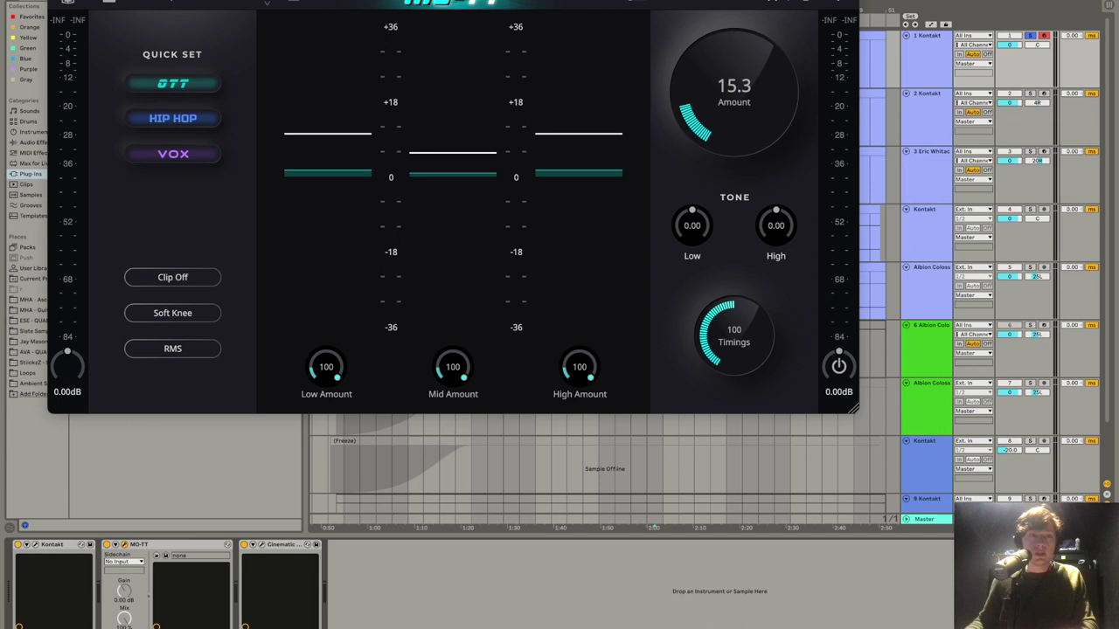
pyautogui.press('super+alt+p')
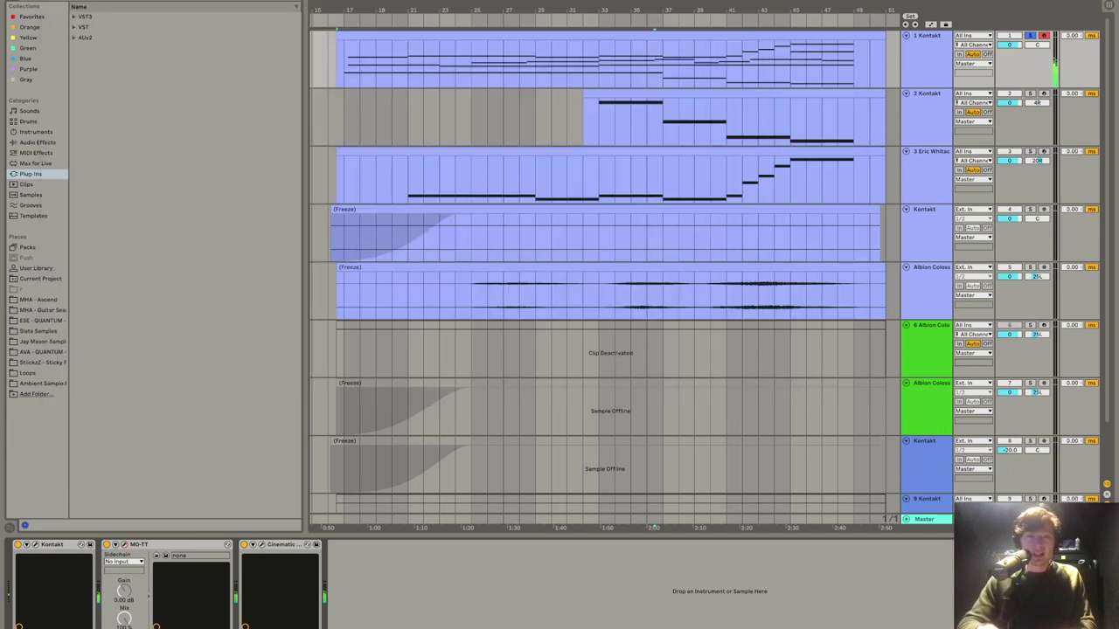
pyautogui.doubleClick(370, 37)
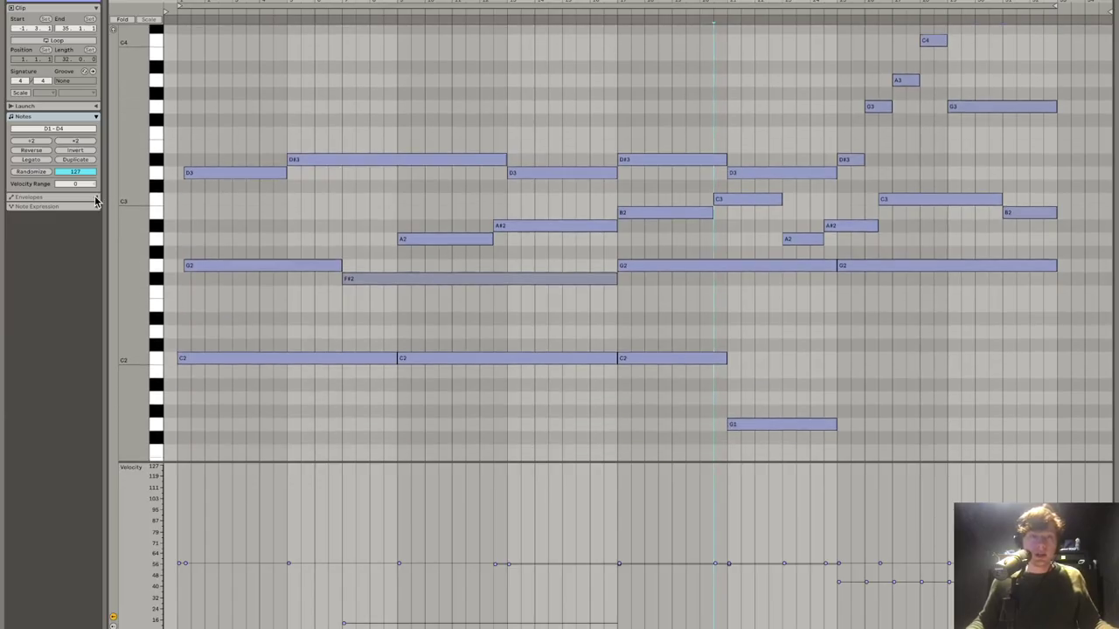
pyautogui.click(96, 197)
pyautogui.click(30, 211)
pyautogui.click(29, 219)
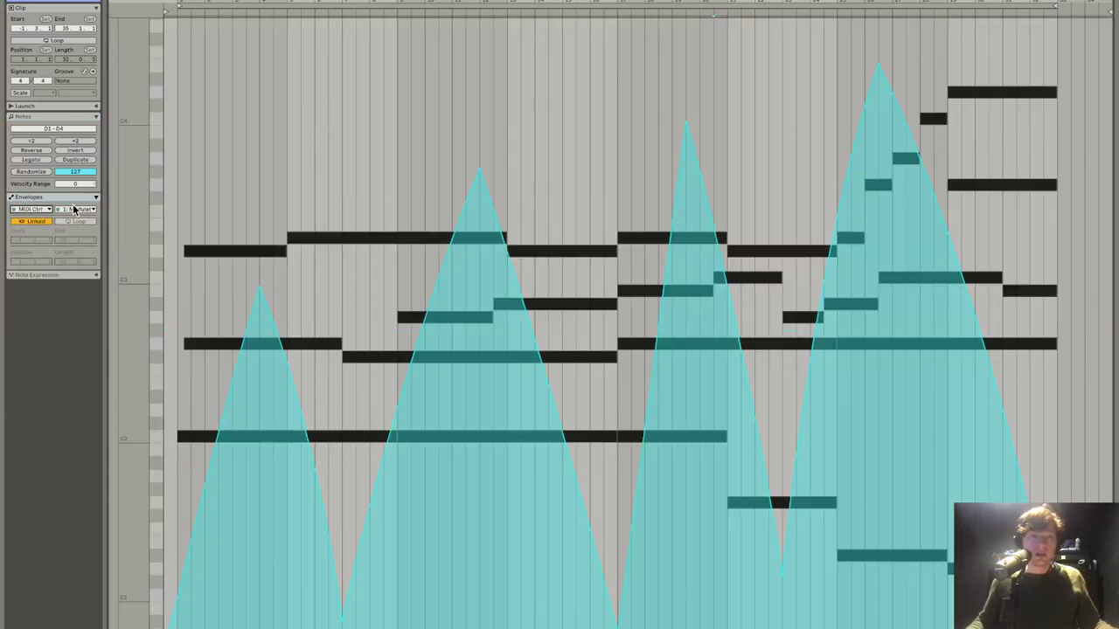
pyautogui.click(77, 210)
pyautogui.click(79, 217)
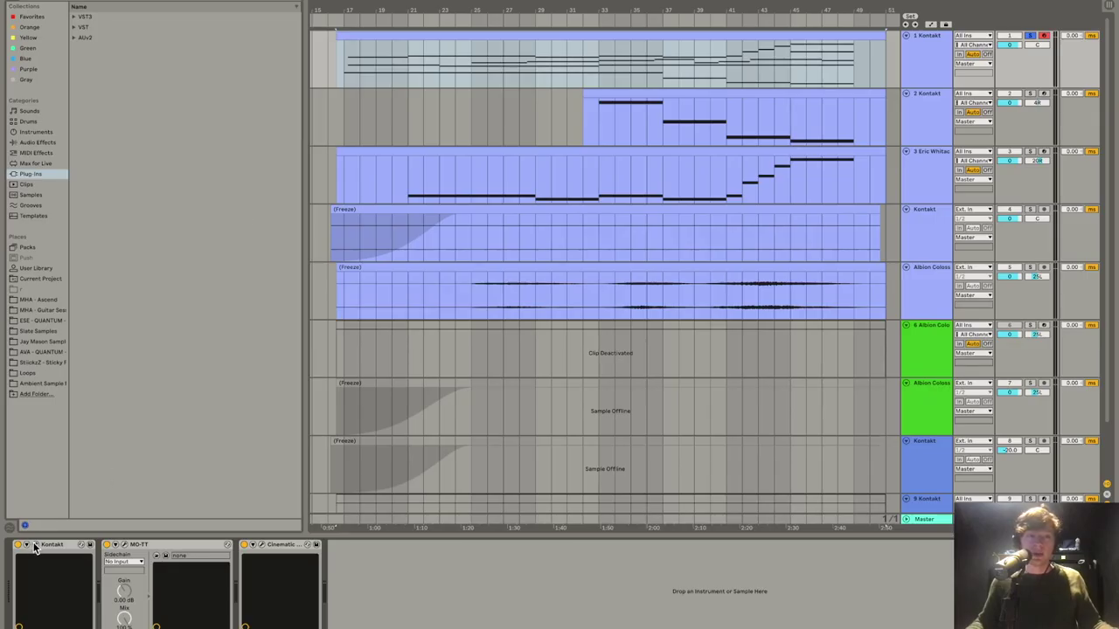
pyautogui.click(29, 544)
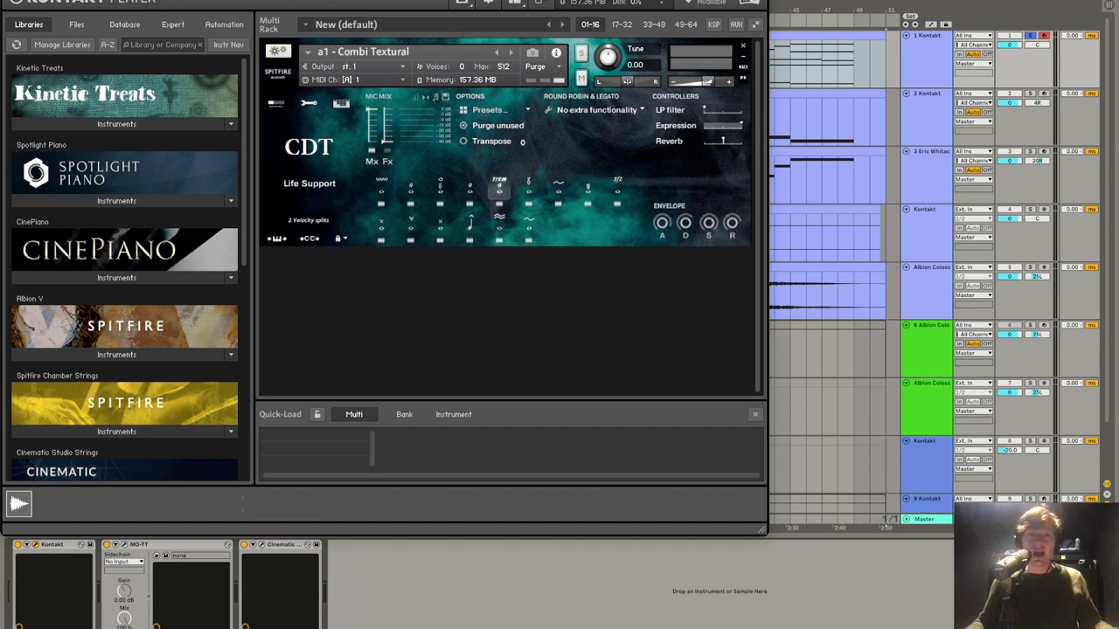
pyautogui.moveTo(327, 3); pyautogui.dragTo(486, 31)
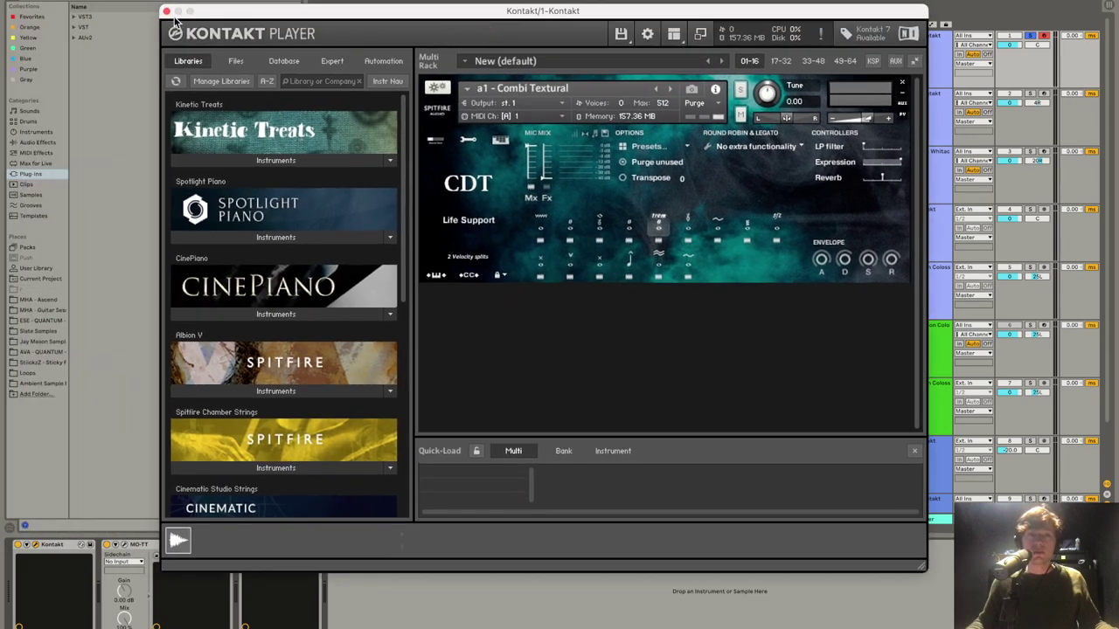
pyautogui.click(167, 12)
pyautogui.click(449, 29)
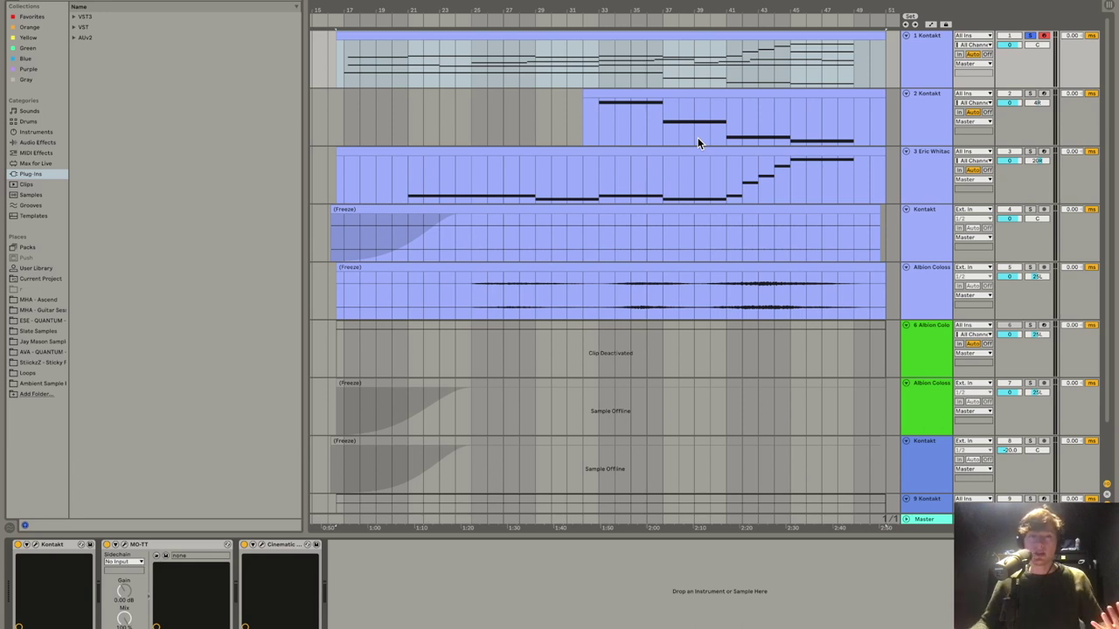
pyautogui.doubleClick(639, 36)
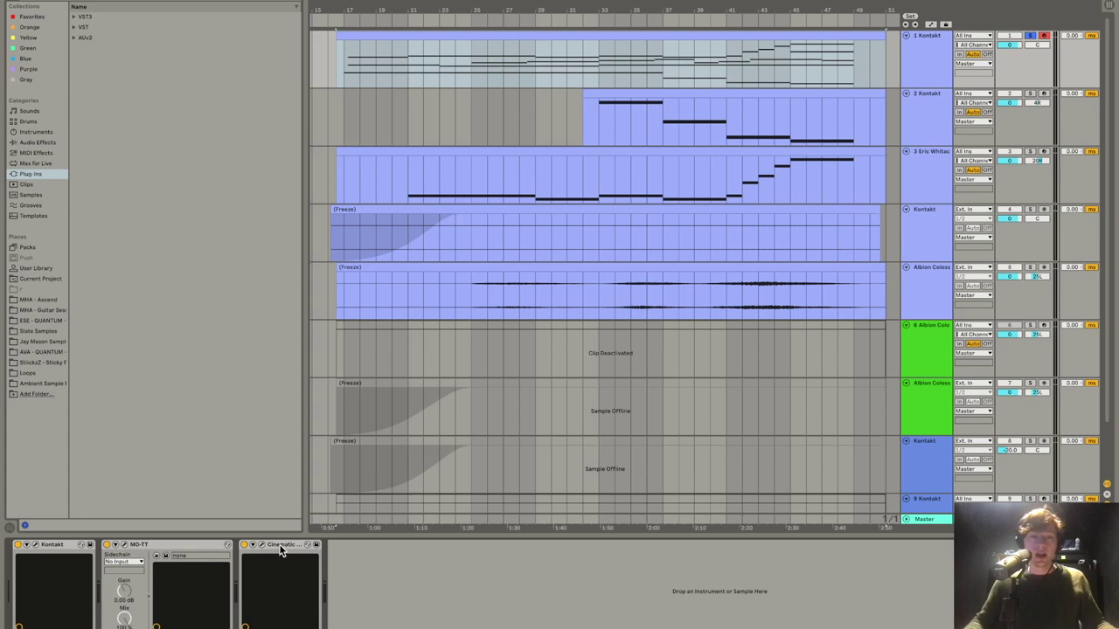
pyautogui.click(280, 547)
pyautogui.click(262, 543)
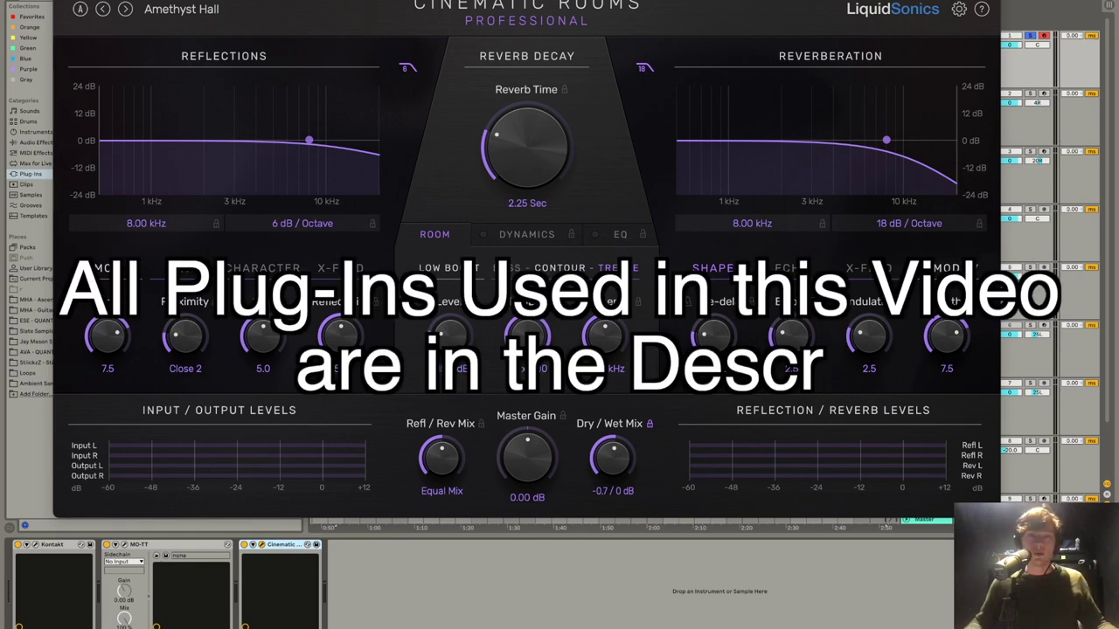
pyautogui.press('super+alt+p')
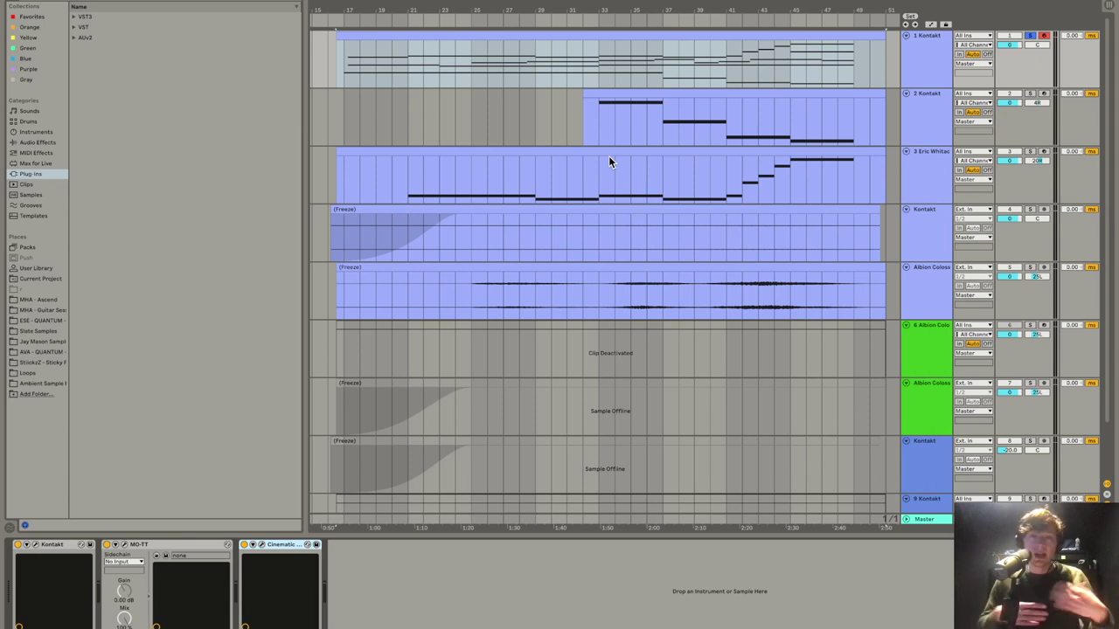
pyautogui.doubleClick(551, 36)
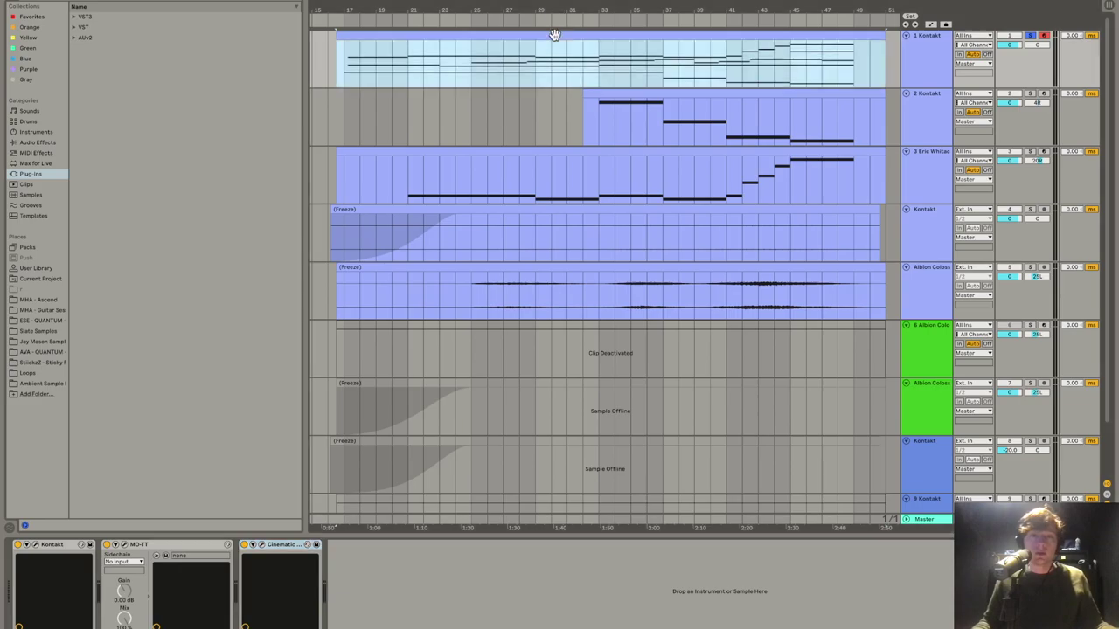
pyautogui.hotkey('shift', 'Tab')
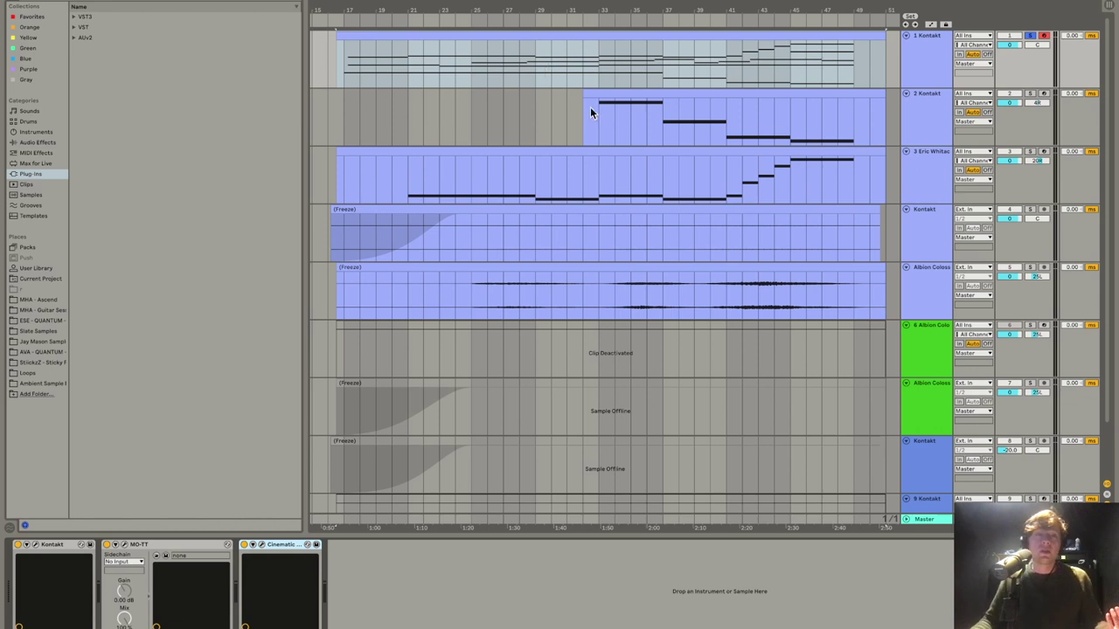
pyautogui.doubleClick(617, 34)
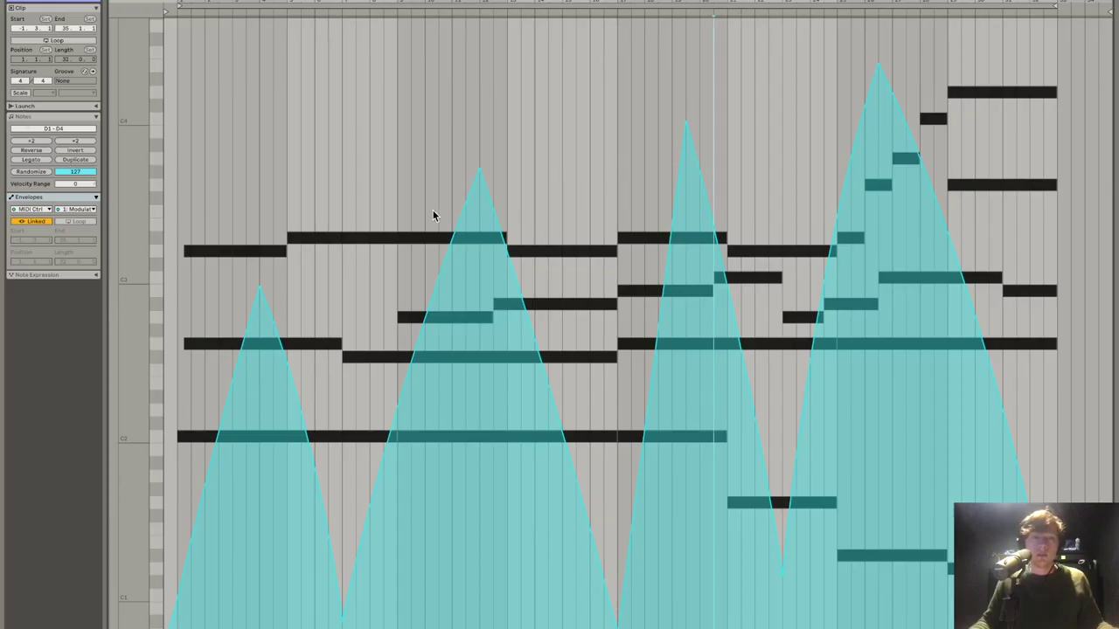
pyautogui.click(58, 120)
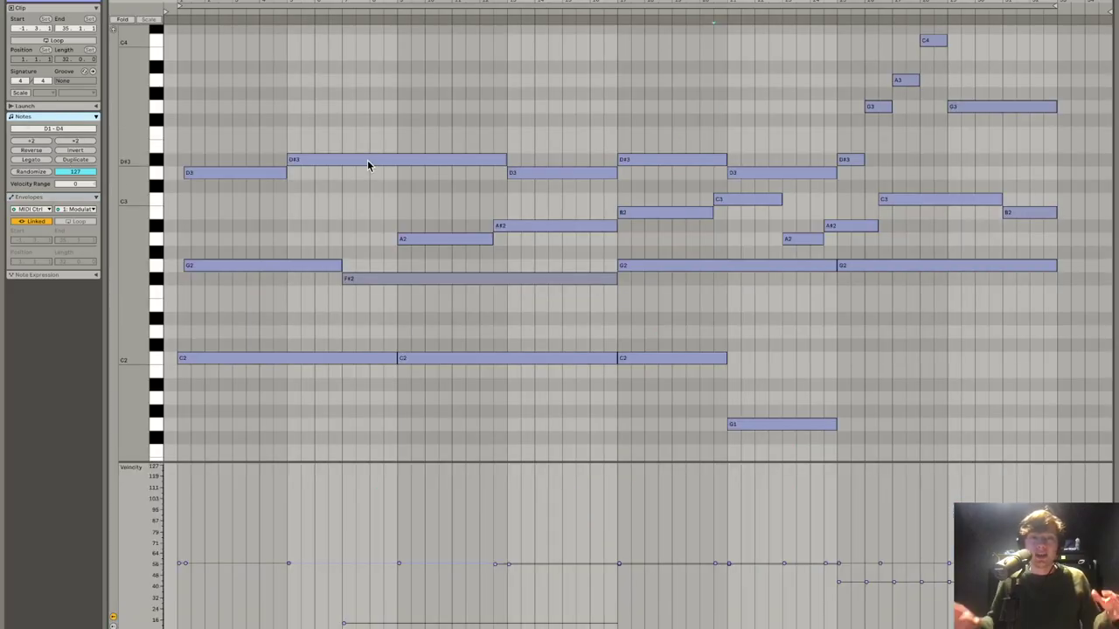
pyautogui.scroll(-1, 364, 236)
pyautogui.scroll(-1, 367, 229)
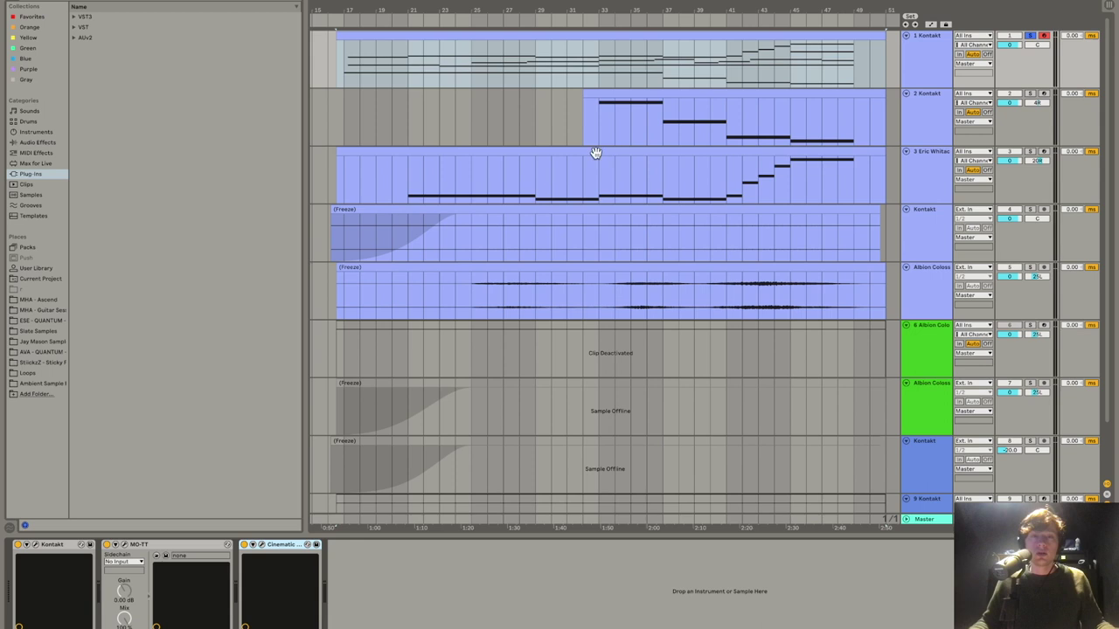
pyautogui.hscroll(1, 644, 131)
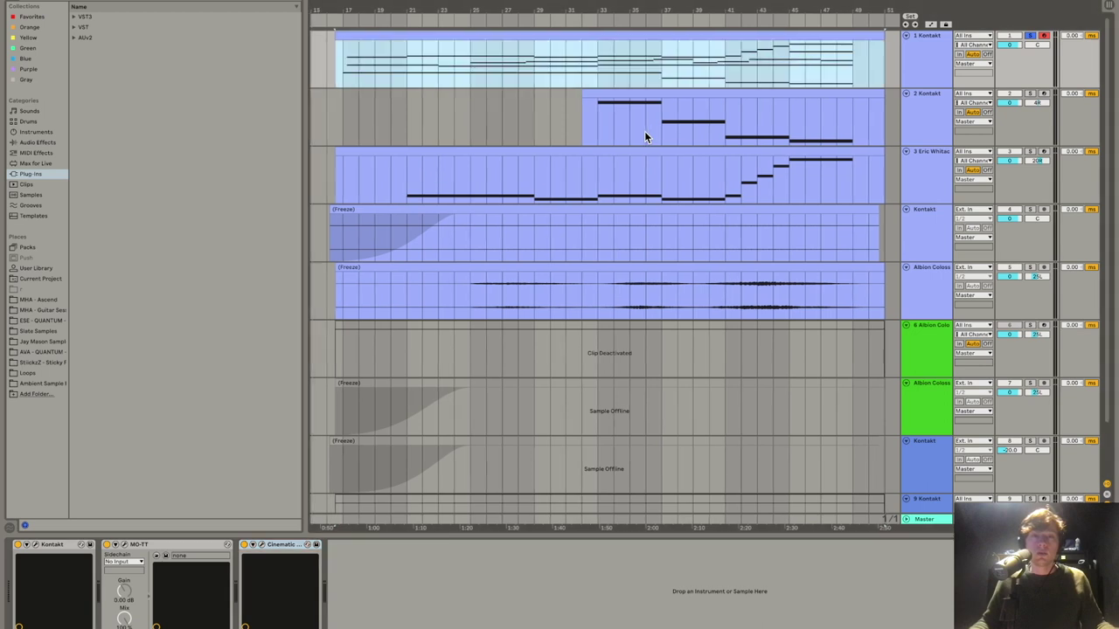
# Step: Solo track 2 and switch its Kontakt instrument to the Sine Bass articulation
pyautogui.click(921, 105)
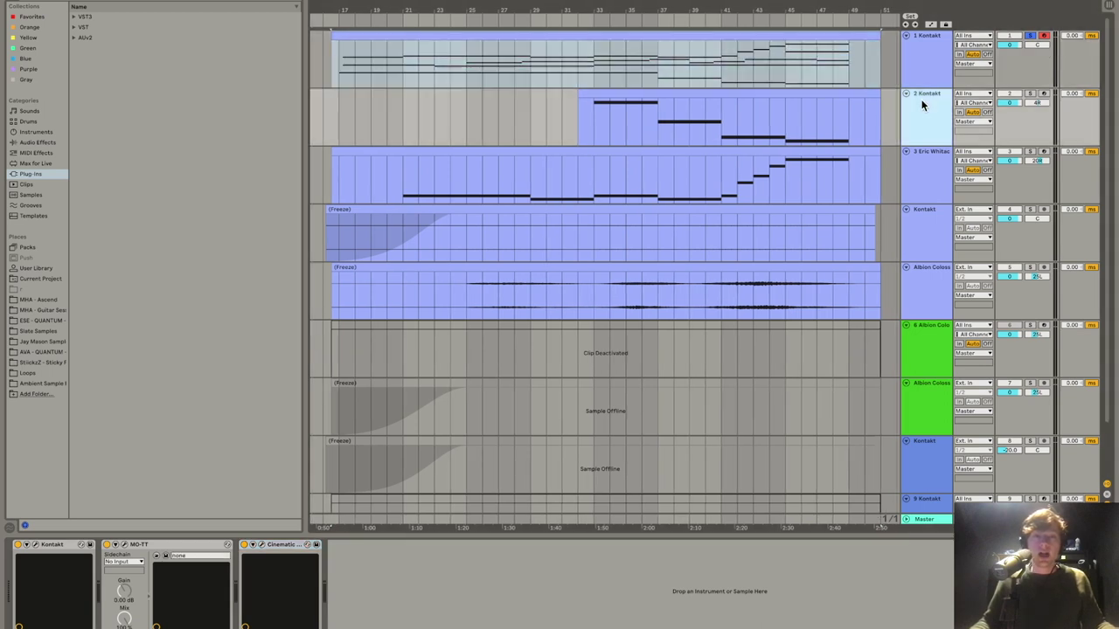
pyautogui.click(1029, 93)
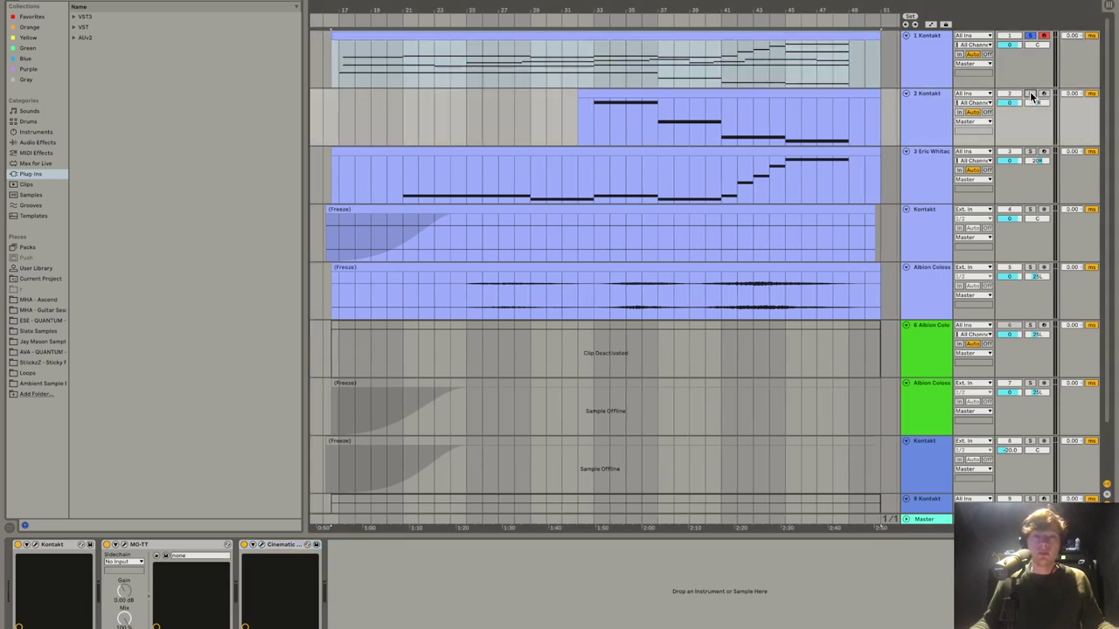
pyautogui.click(619, 92)
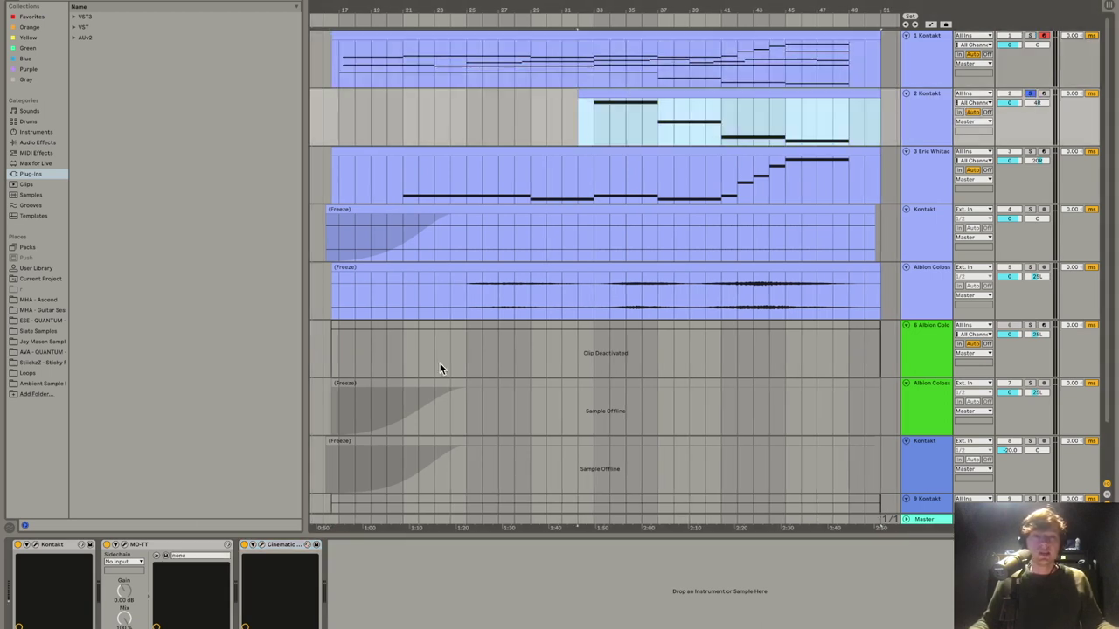
pyautogui.click(35, 545)
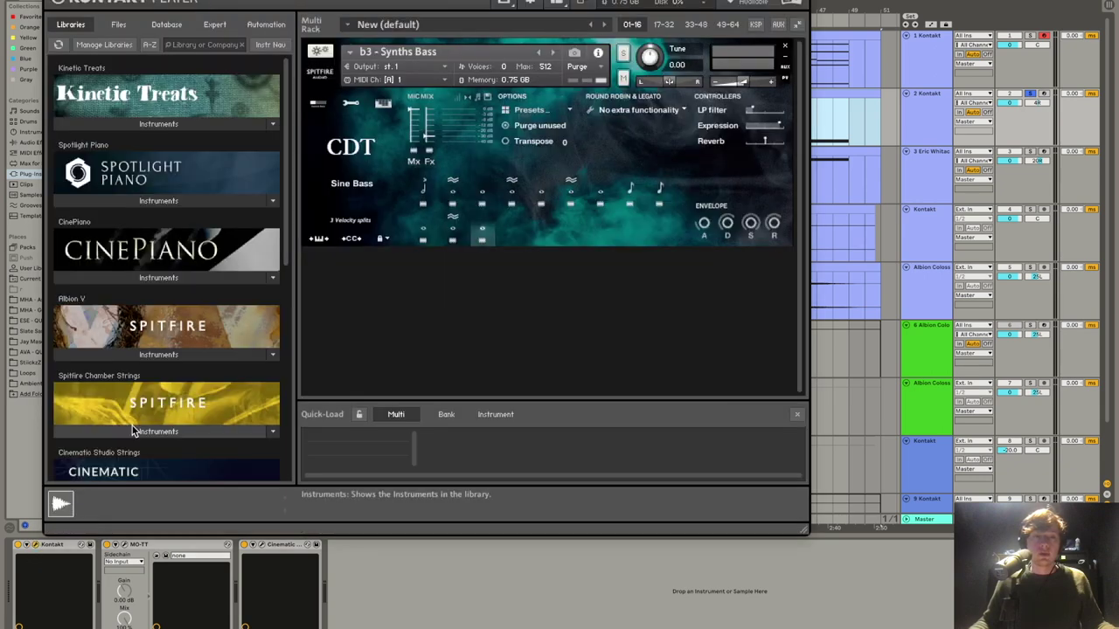
pyautogui.click(482, 231)
pyautogui.hotkey('ctrl', 'alt', 'p')
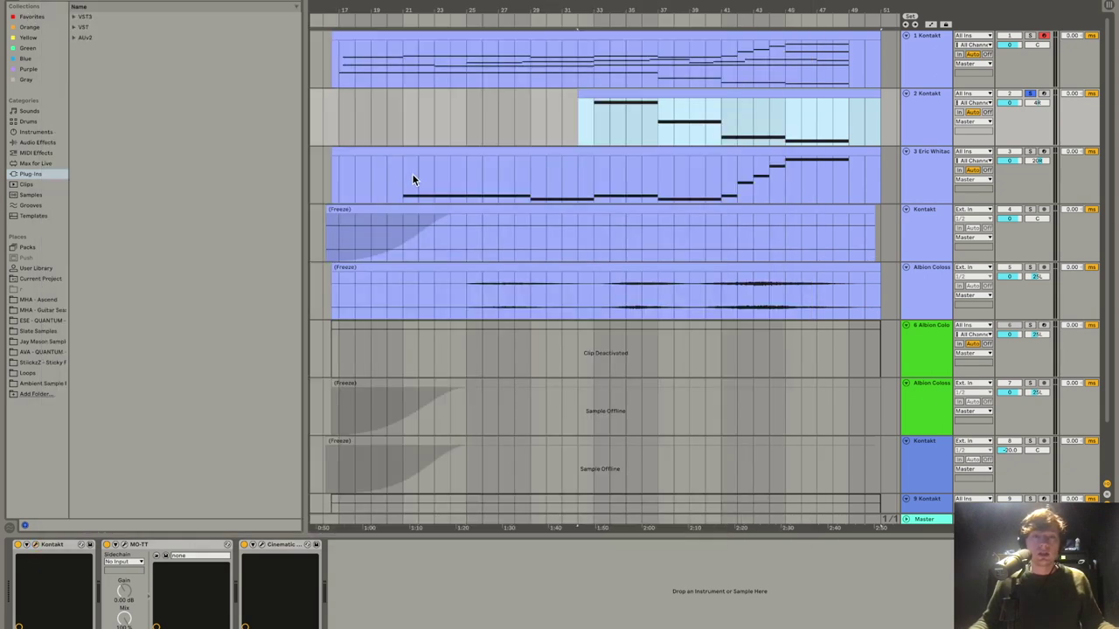
# Step: Inspect the sub bass clip's notes full-screen and show its modulation envelope
pyautogui.doubleClick(683, 95)
pyautogui.scroll(-4, 408, 252)
pyautogui.moveTo(298, 163); pyautogui.dragTo(859, 382)
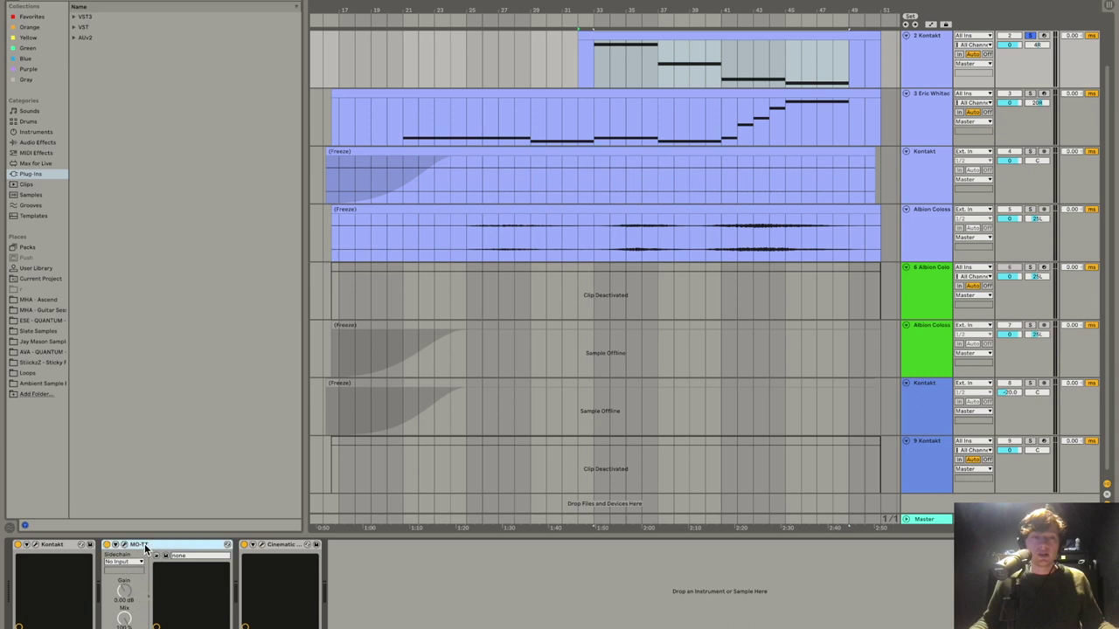
pyautogui.click(284, 546)
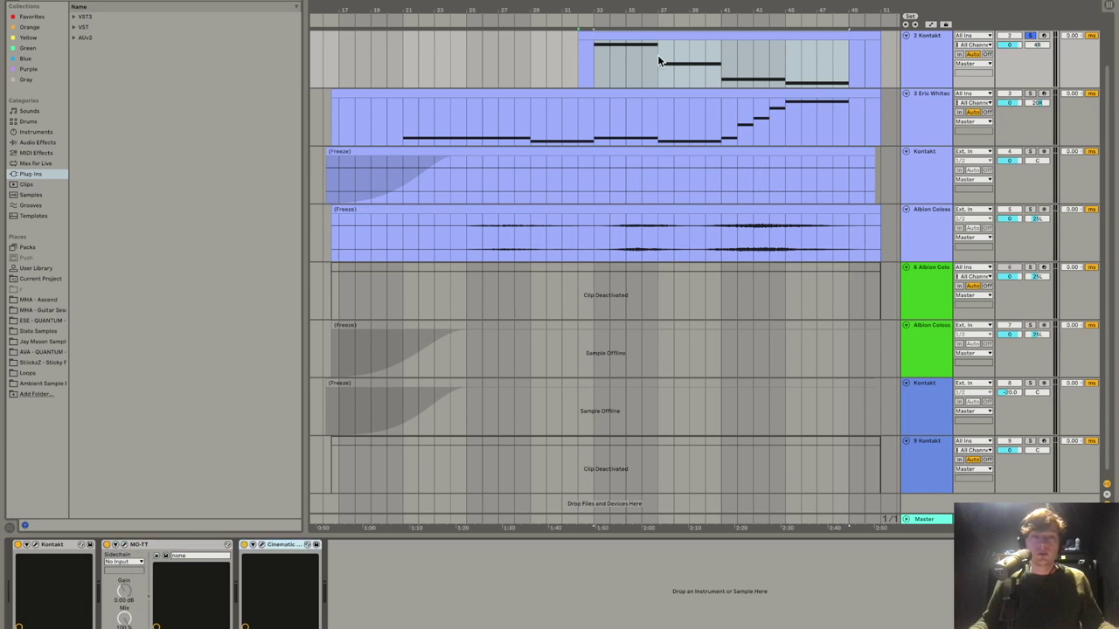
pyautogui.click(583, 48)
pyautogui.doubleClick(597, 30)
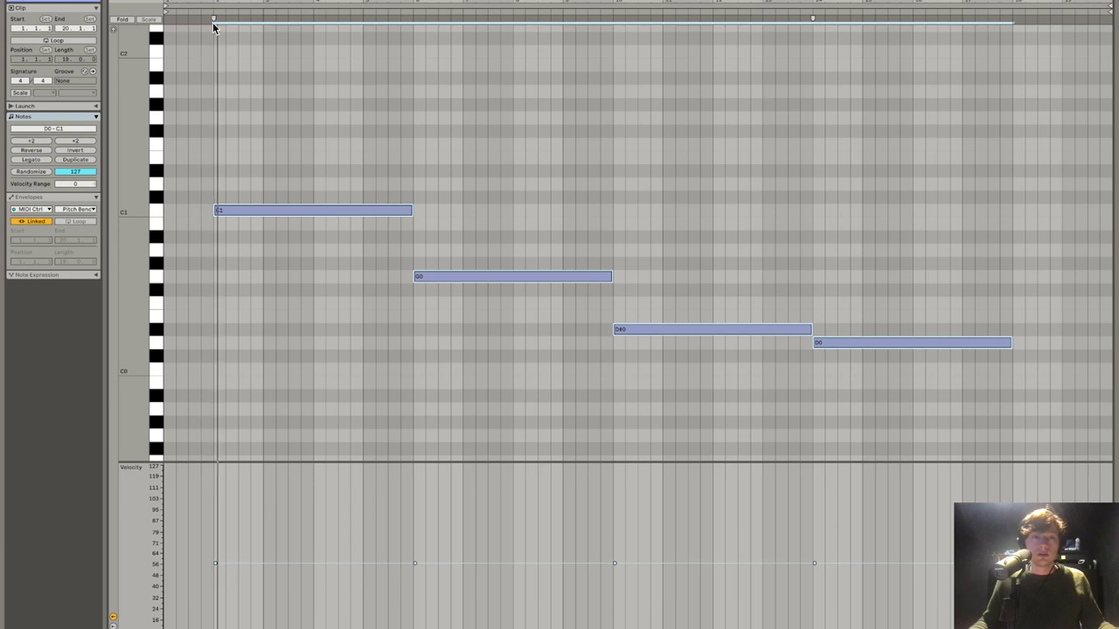
pyautogui.click(77, 209)
pyautogui.click(81, 229)
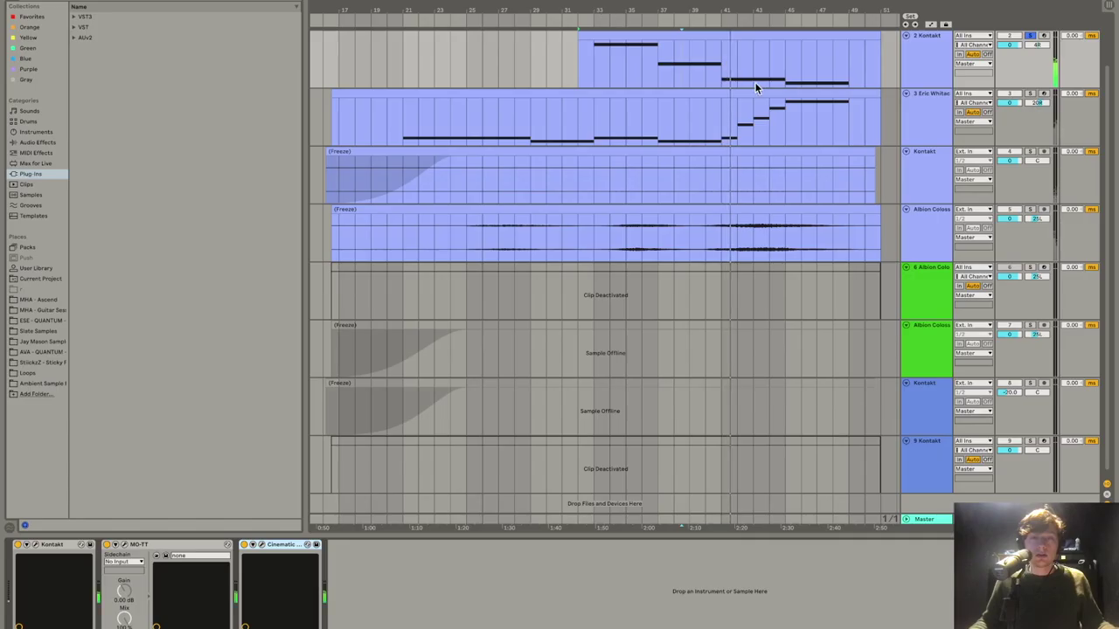
pyautogui.scroll(2, 757, 88)
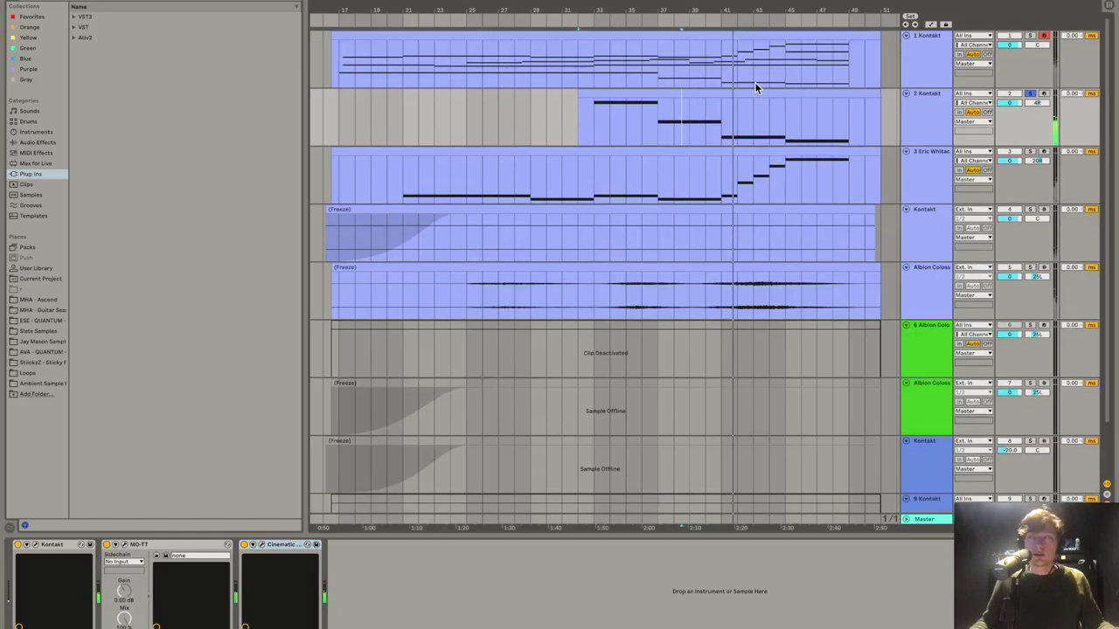
# Step: Solo the 1 Kontakt pad track too, stop playback and set the start inside track 2's clip
pyautogui.click(1029, 34)
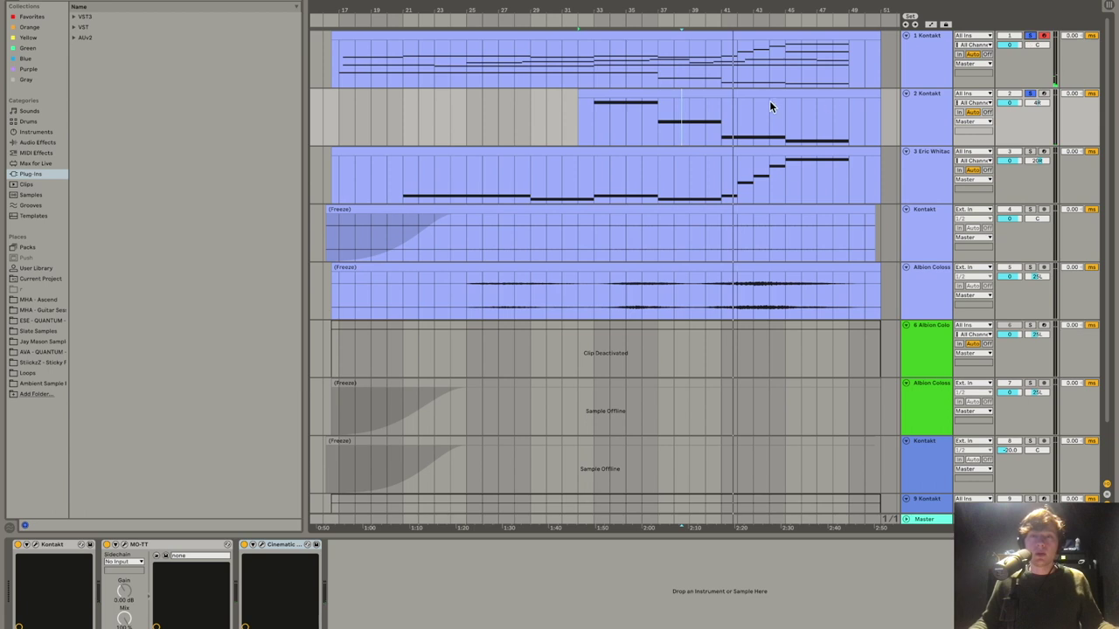
pyautogui.press('space')
pyautogui.click(690, 123)
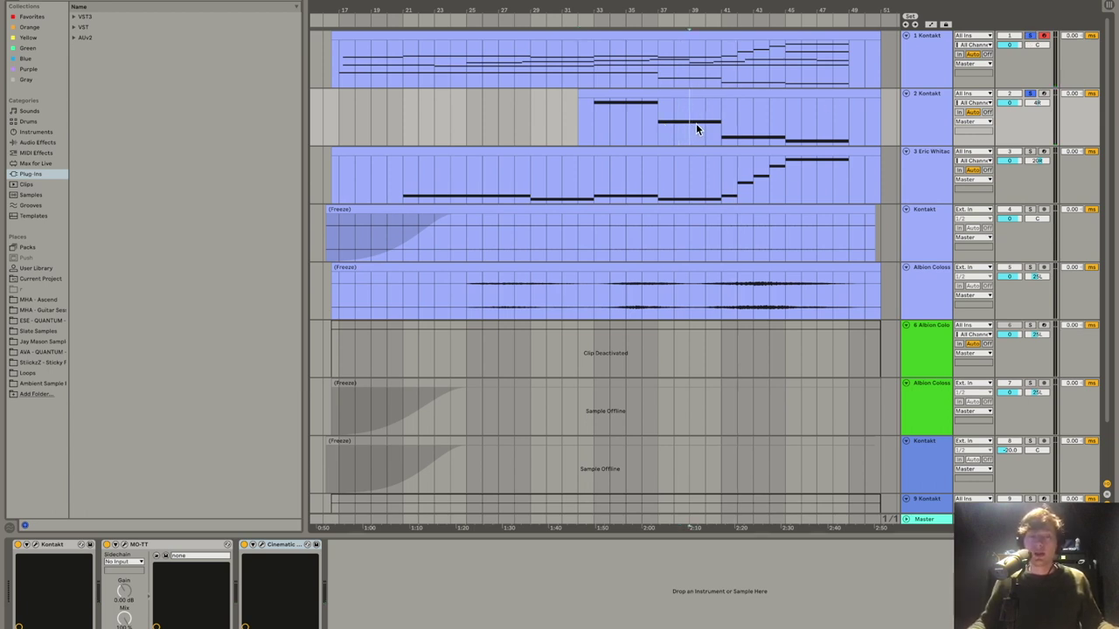
# Step: Check track 2's clip notes, then unsolo track 2
pyautogui.doubleClick(726, 88)
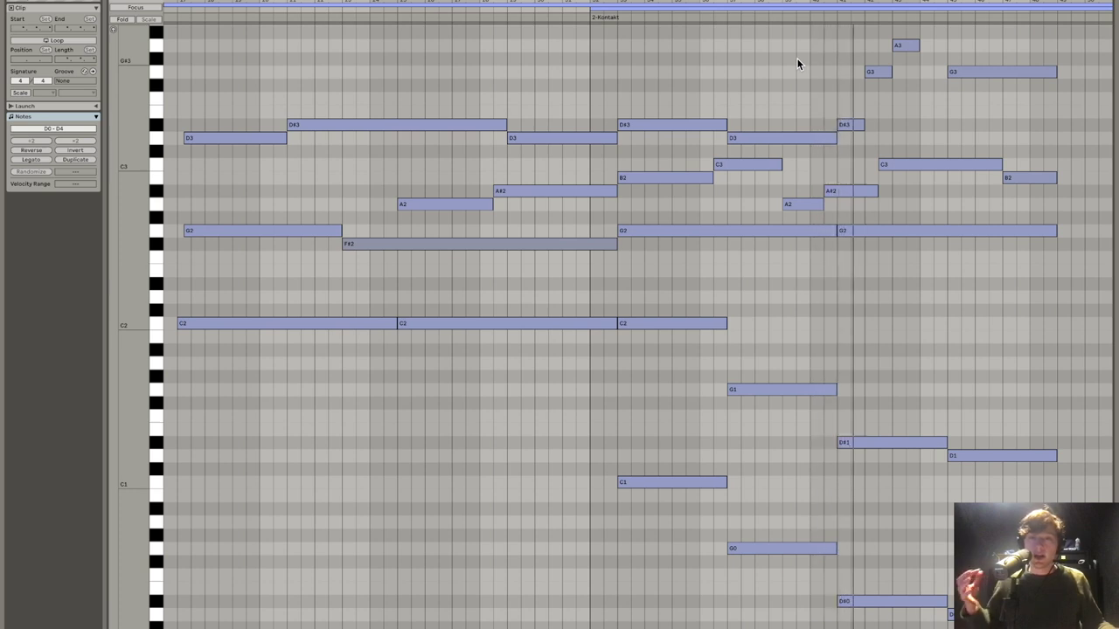
pyautogui.hotkey('shift', 'tab')
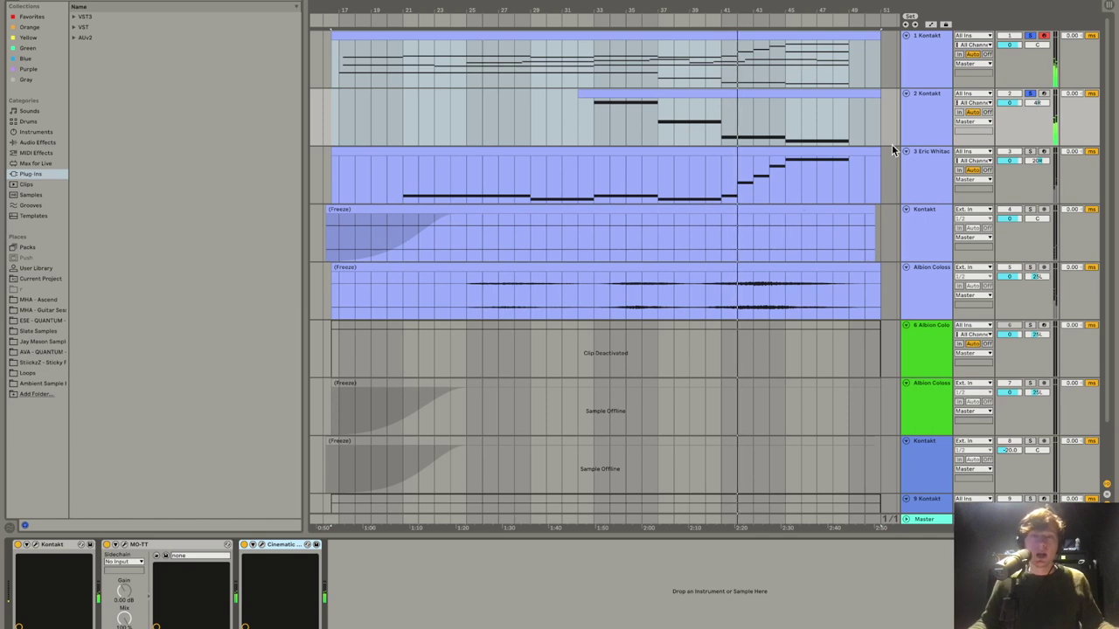
pyautogui.click(1030, 93)
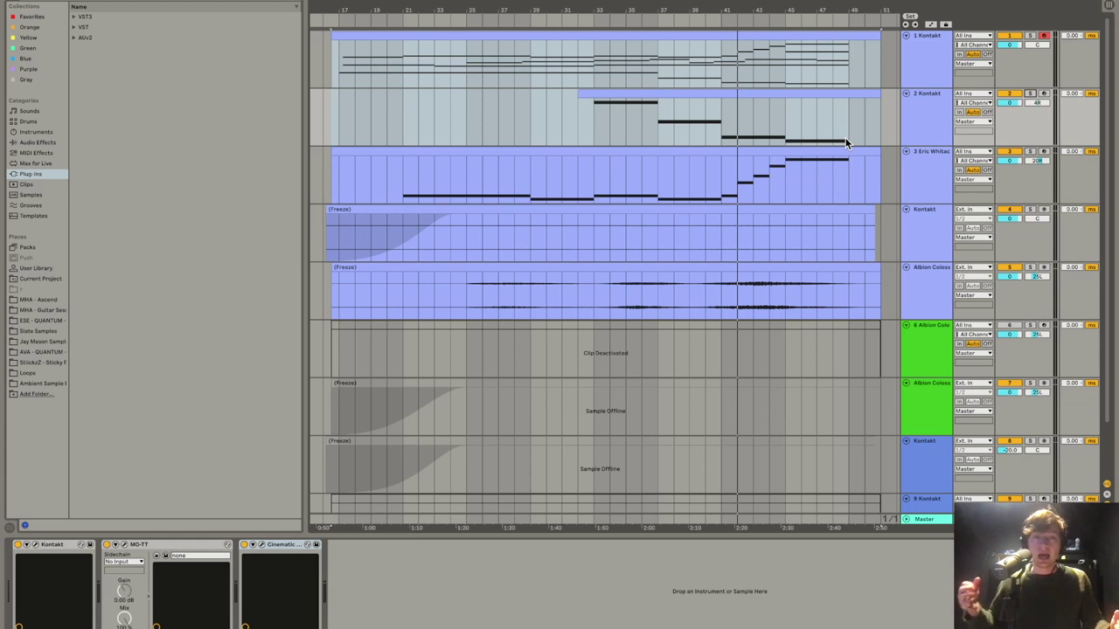
# Step: Disarm track 1, review track 2's low C1 note, then select the clips of tracks 1 and 2
pyautogui.click(1042, 37)
pyautogui.click(666, 91)
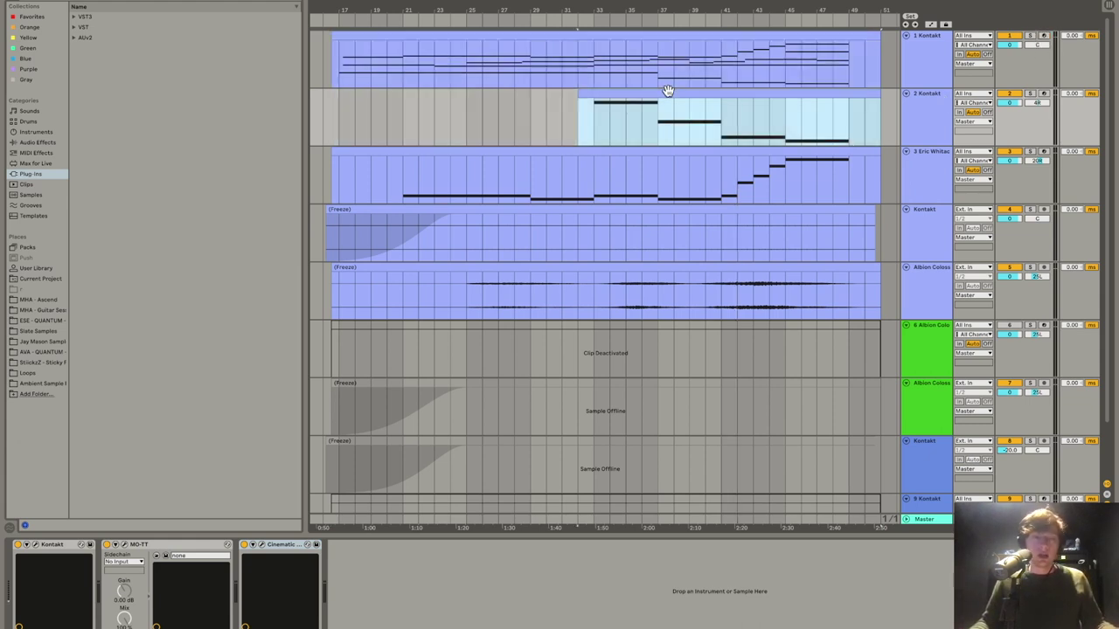
pyautogui.doubleClick(661, 31)
pyautogui.scroll(10, 696, 161)
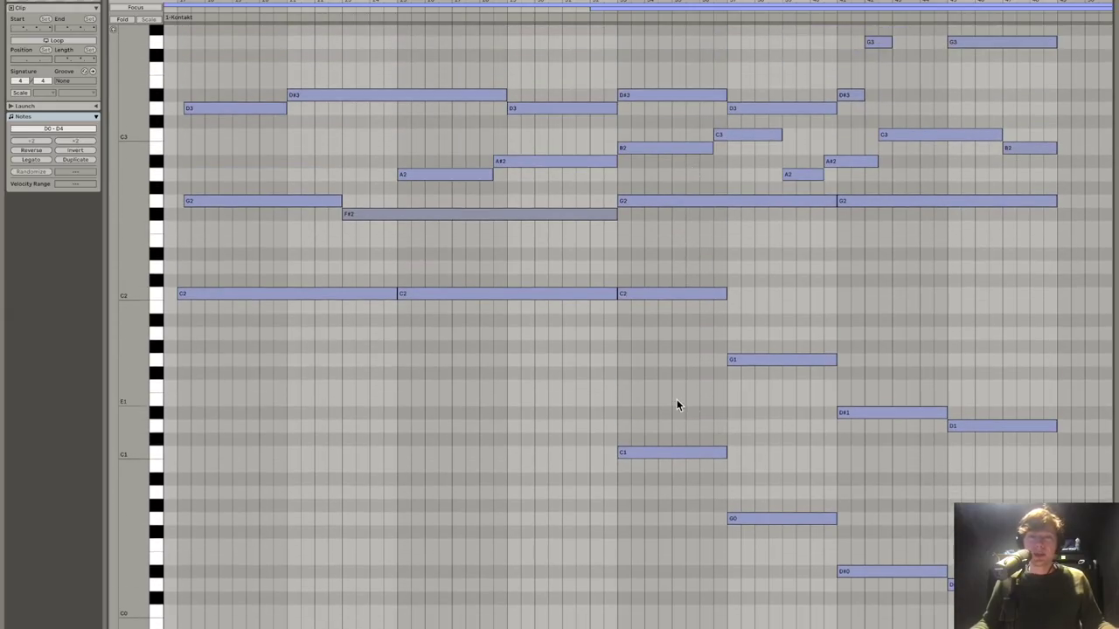
pyautogui.click(673, 452)
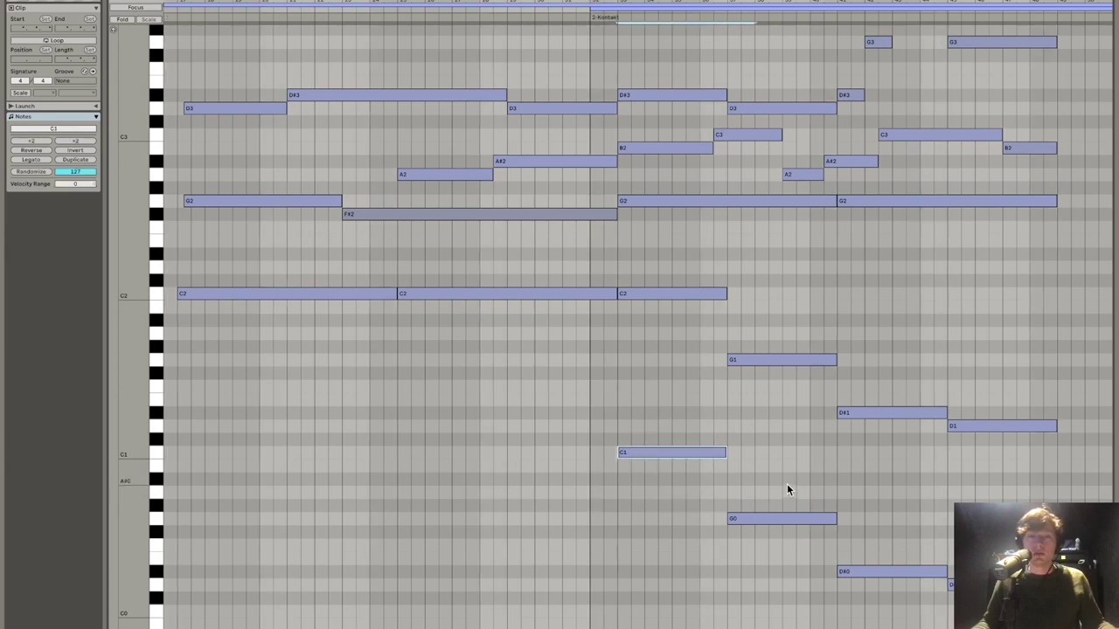
pyautogui.hotkey('shift', 'Tab')
pyautogui.click(582, 110)
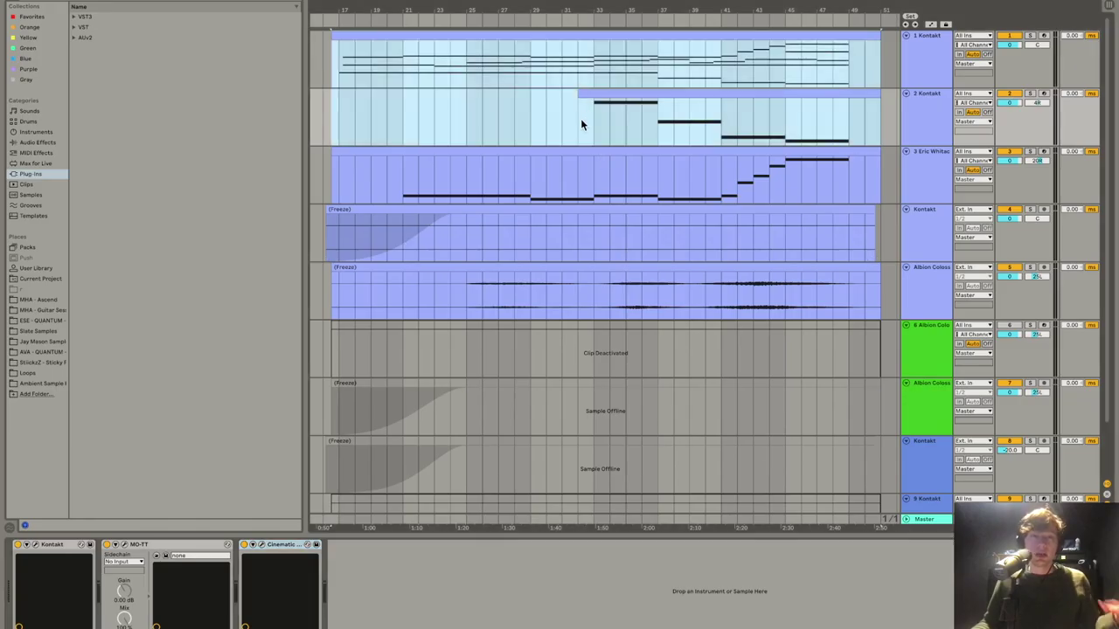
pyautogui.scroll(-1, 609, 133)
pyautogui.scroll(1, 918, 153)
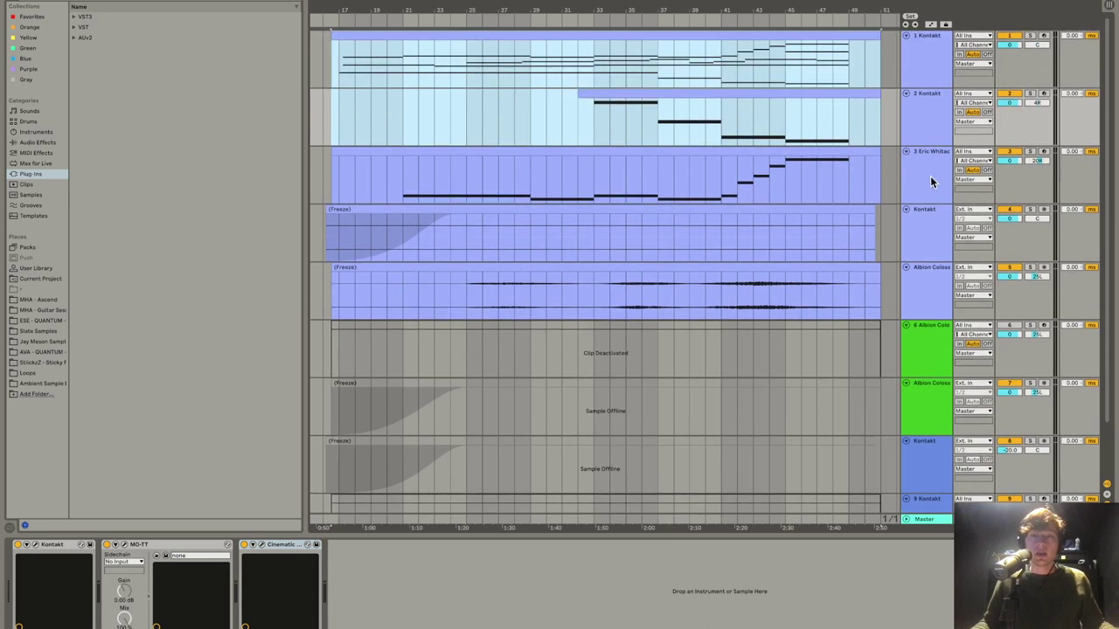
# Step: Solo the Eric Whitacre choir track on its own
pyautogui.click(927, 181)
pyautogui.click(1031, 153)
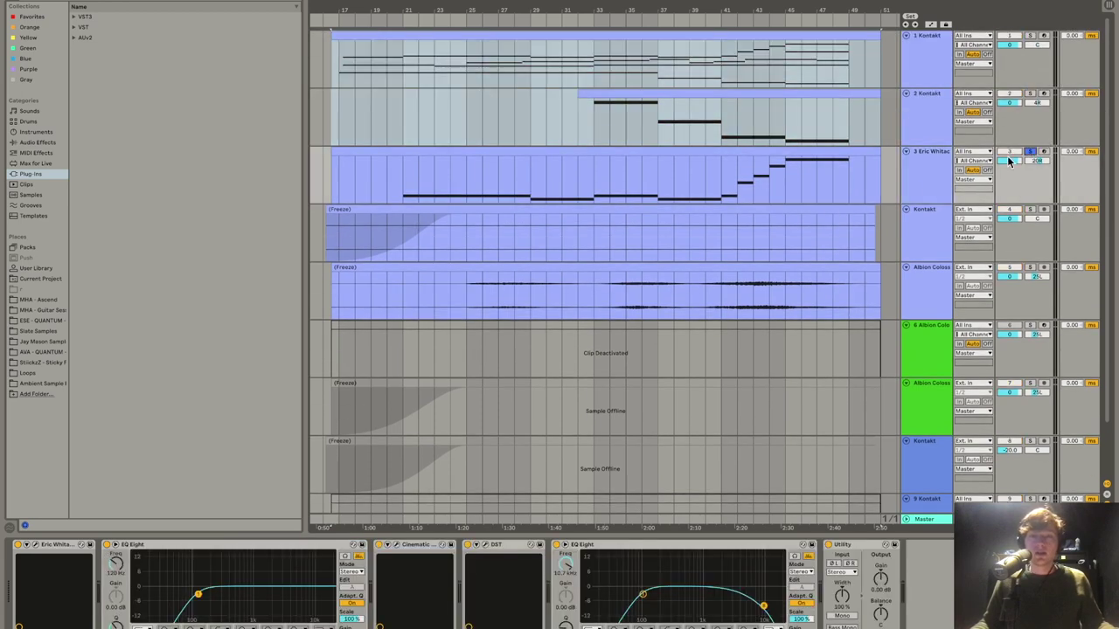
pyautogui.click(892, 182)
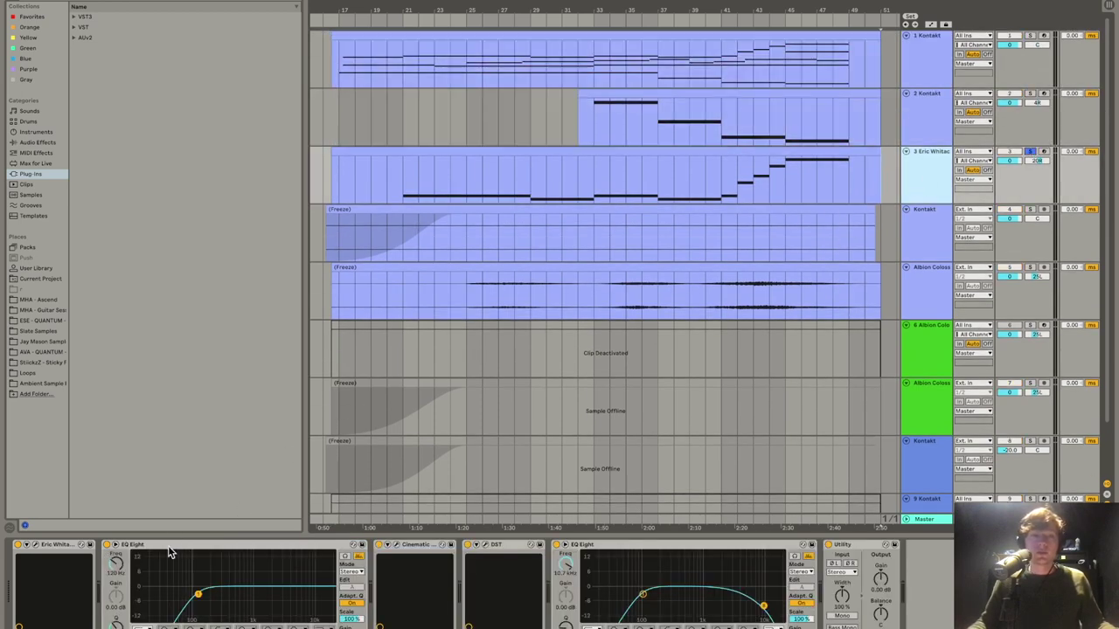
# Step: Select the choir track's whole device chain and view the Spitfire choir's 'Tutti: Something Special' preset
pyautogui.click(204, 548)
pyautogui.keyDown('shift'); pyautogui.click(850, 547); pyautogui.keyUp('shift')
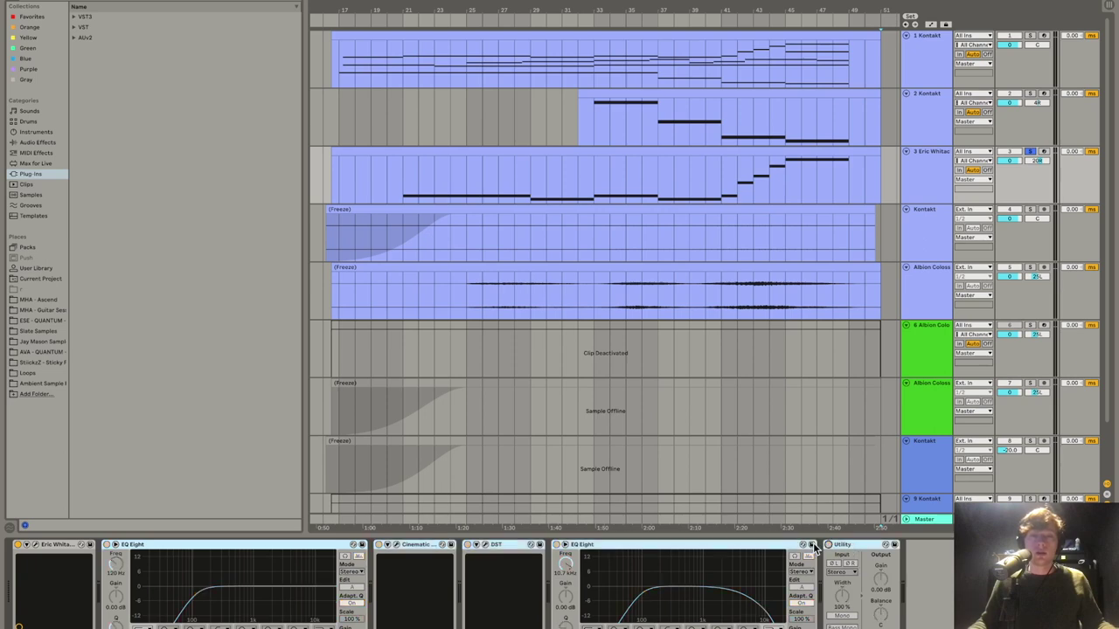
pyautogui.keyDown('shift'); pyautogui.click(37, 545); pyautogui.keyUp('shift')
pyautogui.click(82, 545)
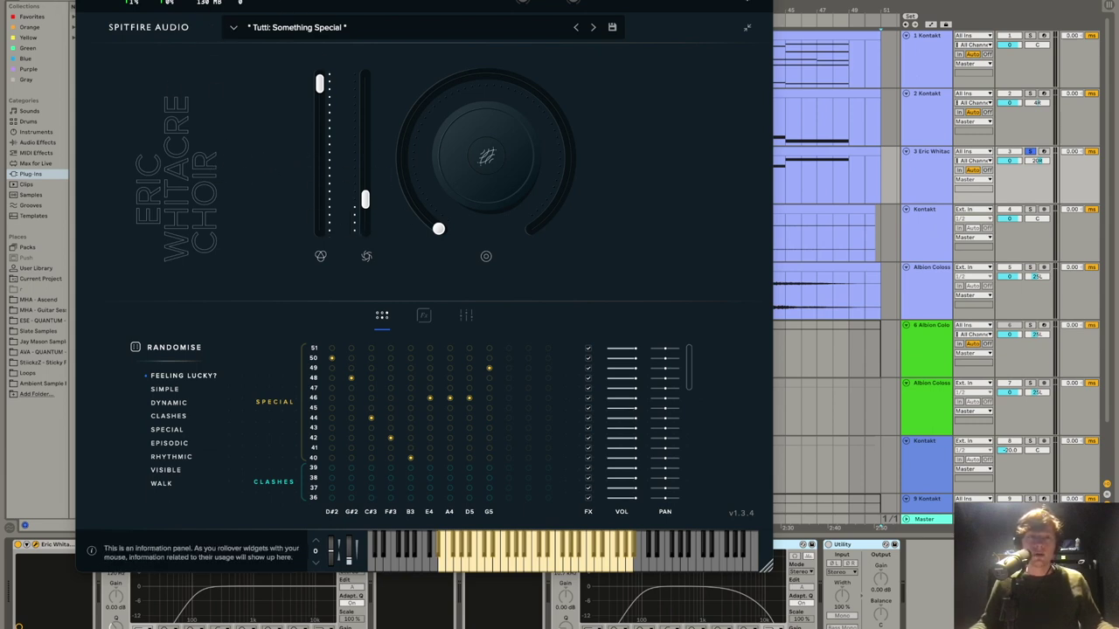
pyautogui.press('super+alt+p')
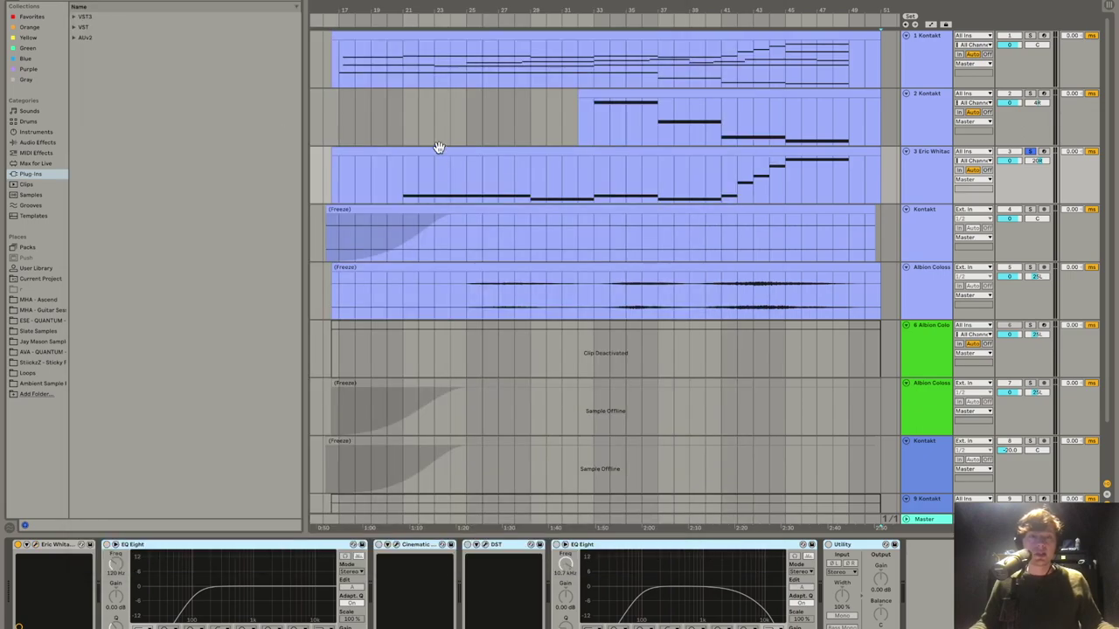
# Step: Open the choir clip full-screen, select its nine notes, then deselect them
pyautogui.doubleClick(439, 147)
pyautogui.click(42, 117)
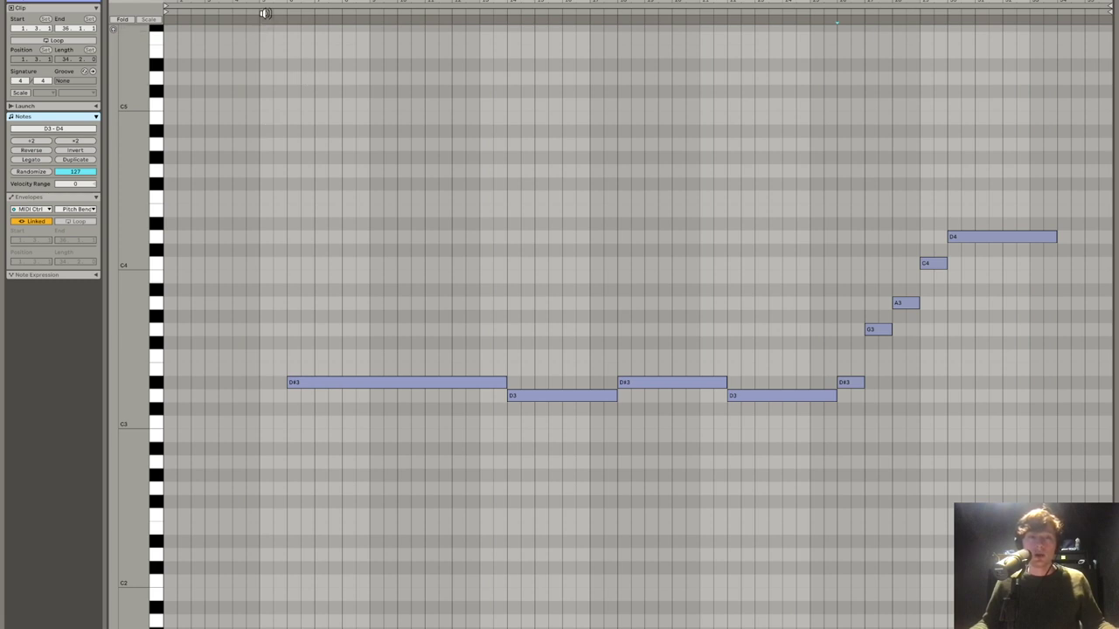
pyautogui.moveTo(389, 210); pyautogui.dragTo(959, 465)
pyautogui.click(959, 464)
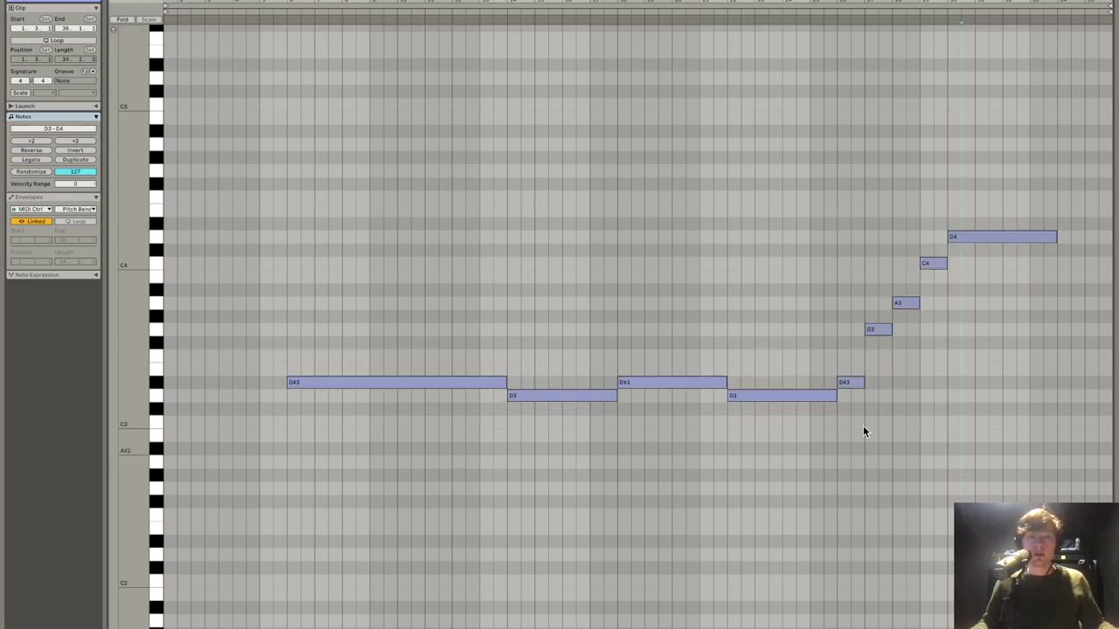
# Step: Play the choir part from its start, middle, and the rising G3, A3, C4 to D4 ending
pyautogui.click(282, 9)
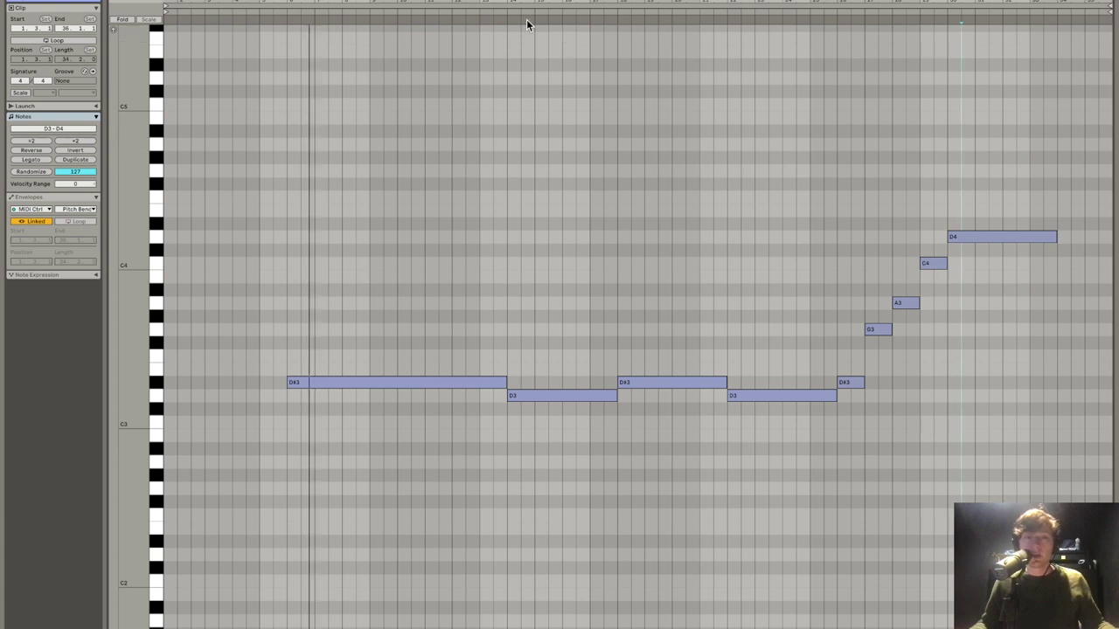
pyautogui.click(614, 13)
pyautogui.press('Tab')
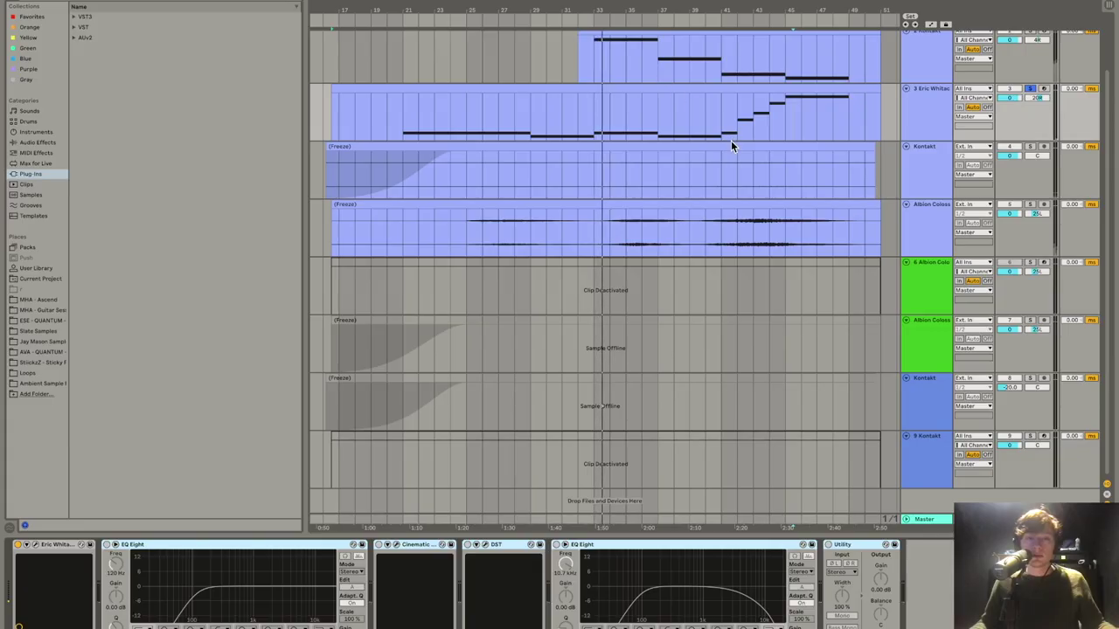
pyautogui.hscroll(3, 764, 151)
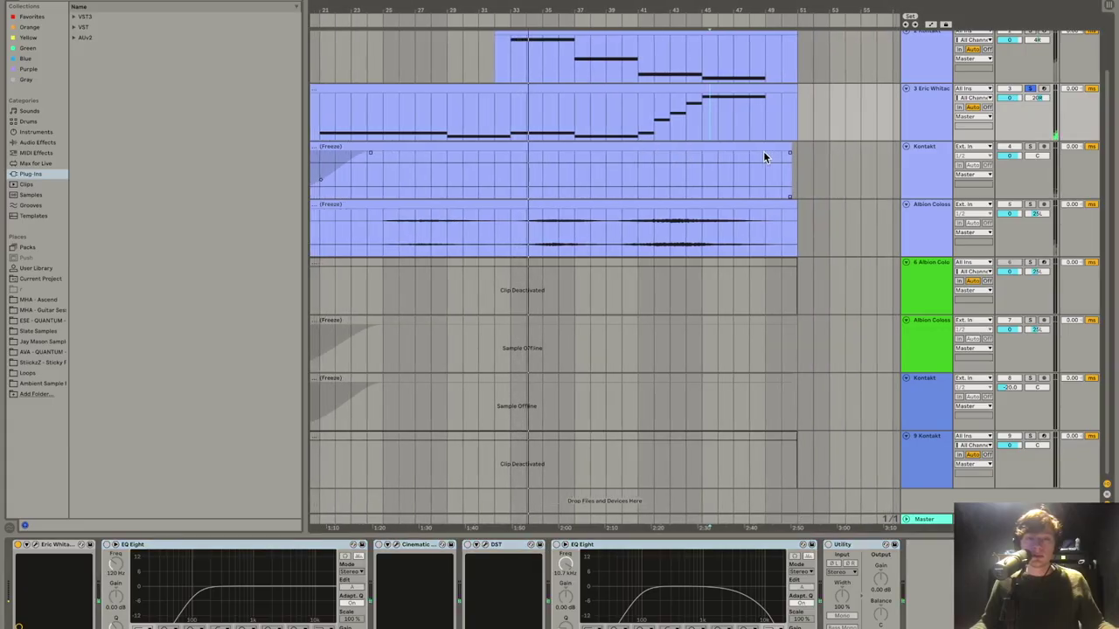
pyautogui.press('Tab')
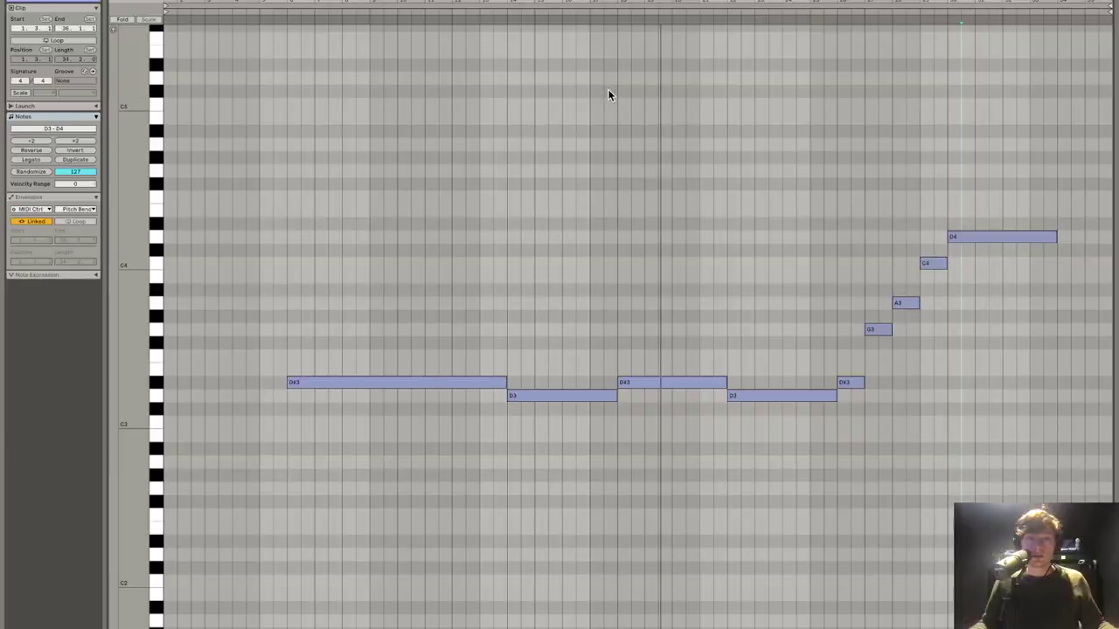
pyautogui.click(832, 12)
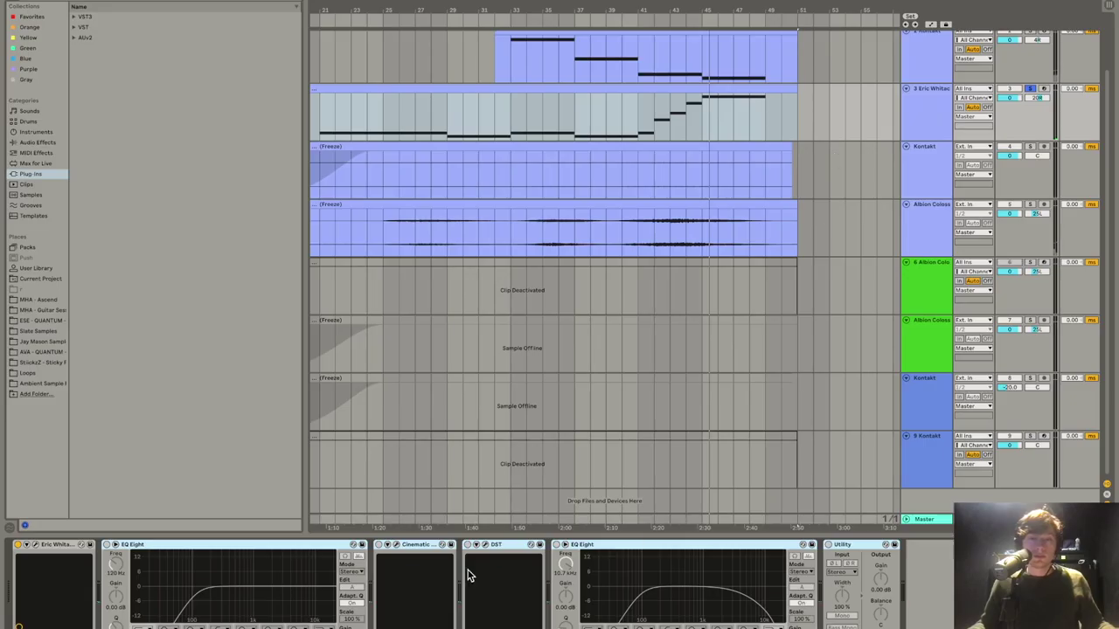
# Step: Switch the first EQ Eight and Cinematic back on and check the DST's Boxy preset
pyautogui.click(183, 554)
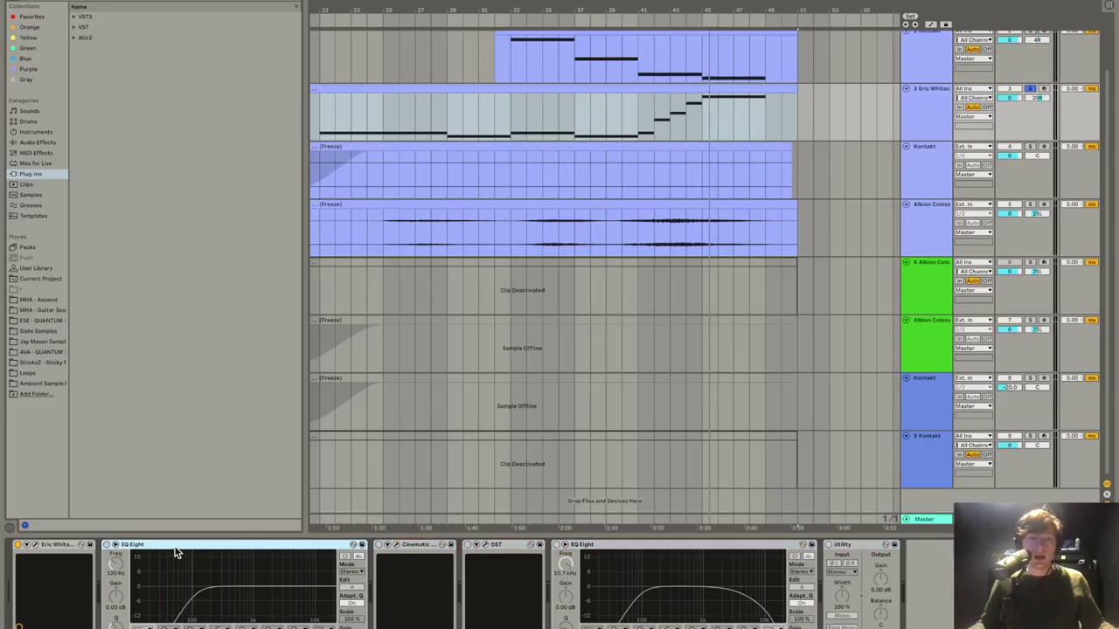
pyautogui.click(106, 545)
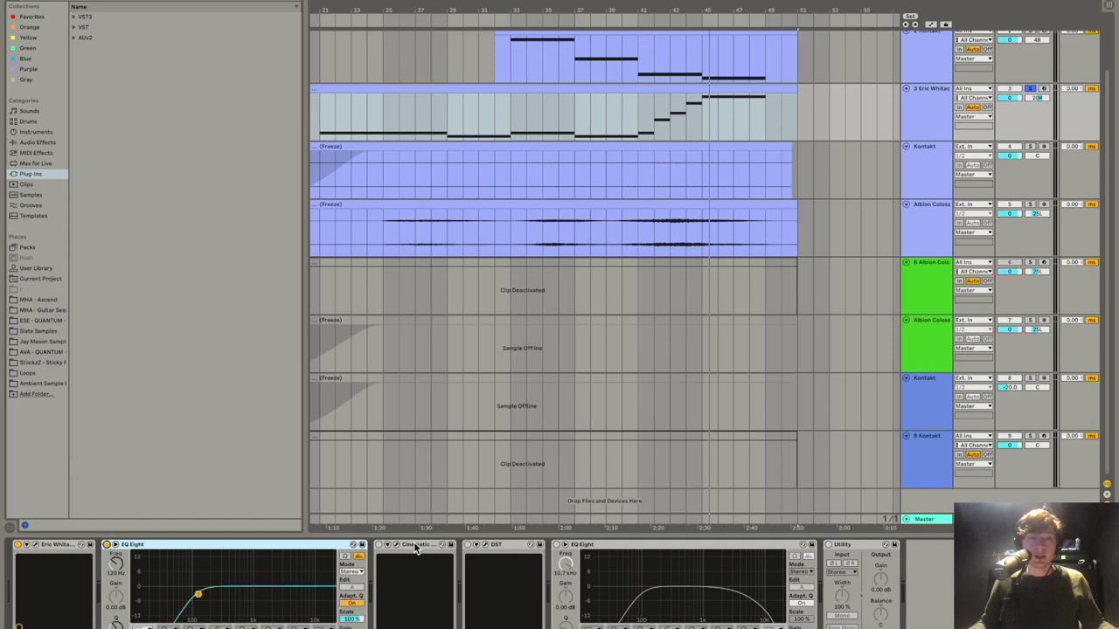
pyautogui.click(378, 544)
pyautogui.click(485, 545)
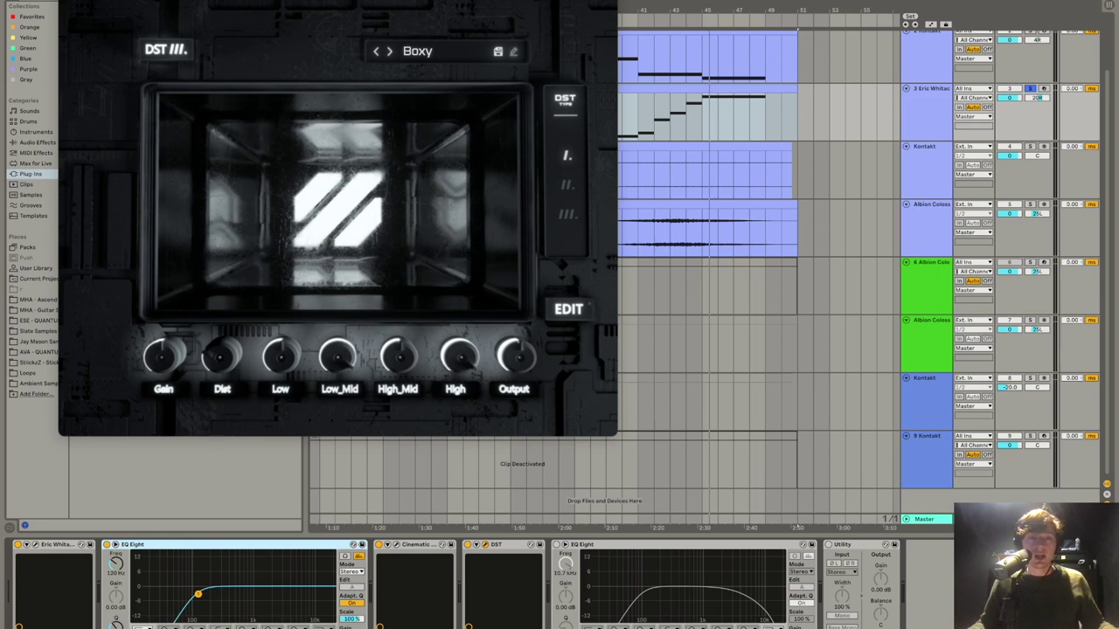
pyautogui.moveTo(193, 0); pyautogui.dragTo(280, 24)
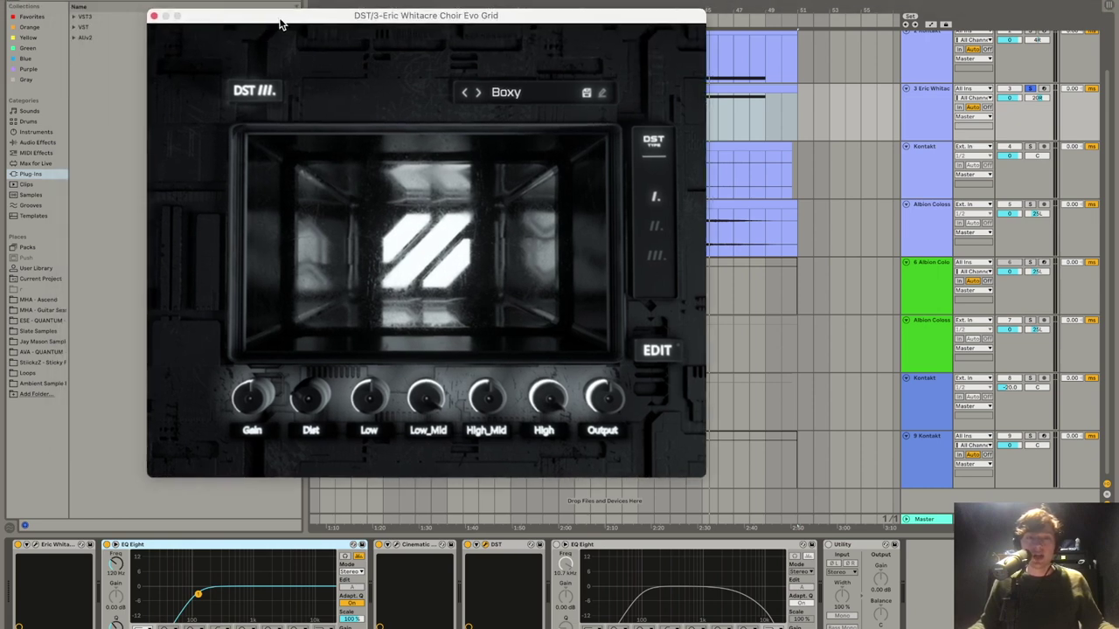
pyautogui.click(153, 16)
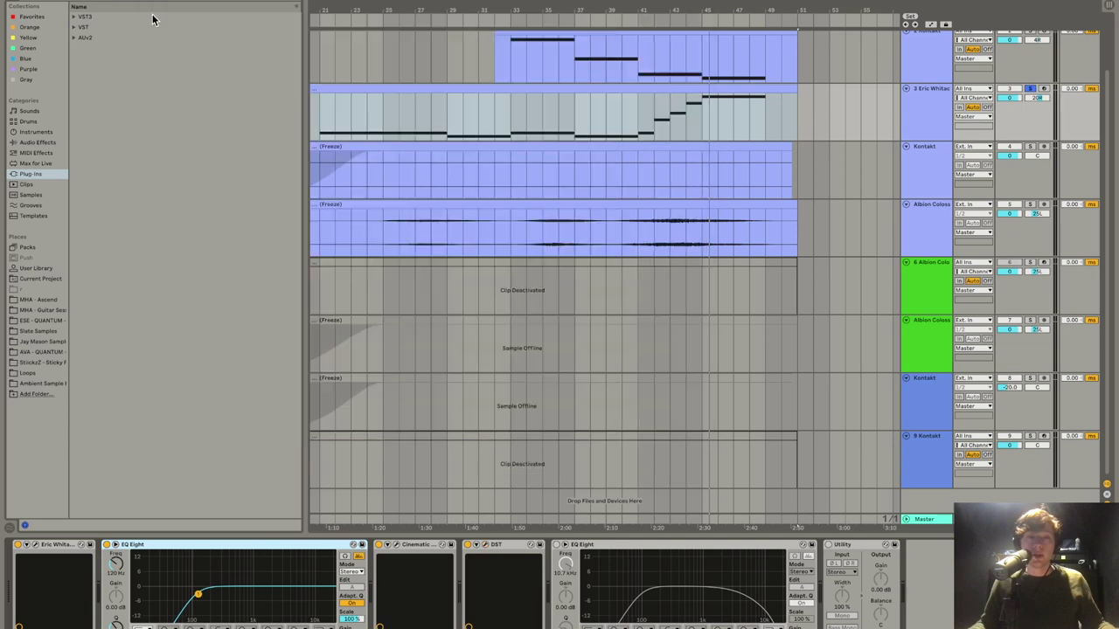
# Step: Switch on the second EQ Eight and the Utility on the choir track, closing the DST window
pyautogui.click(555, 545)
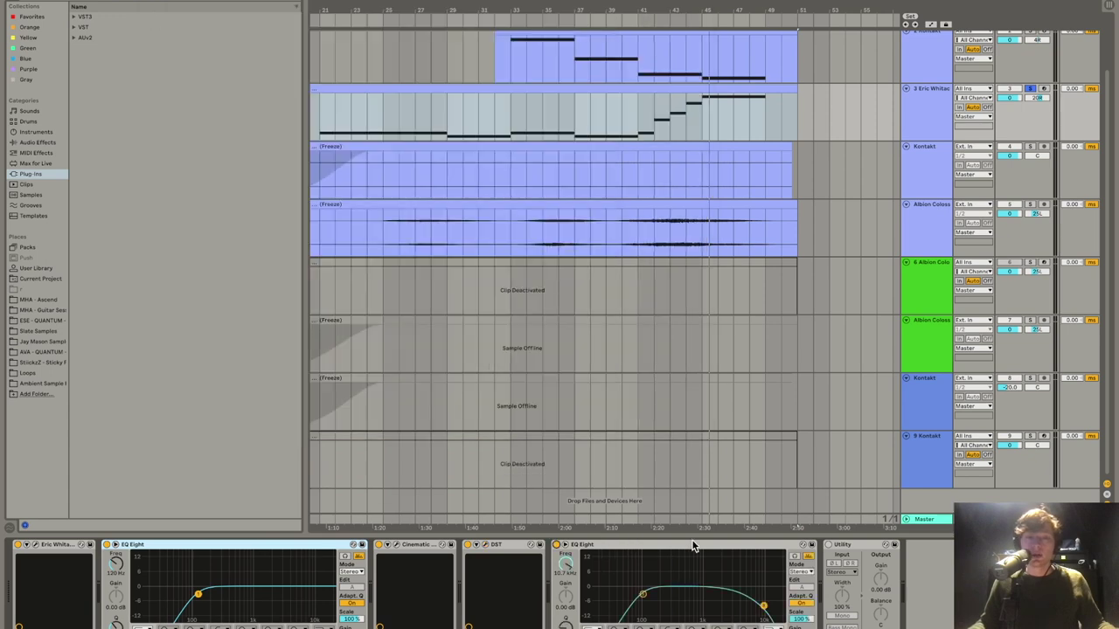
pyautogui.click(842, 548)
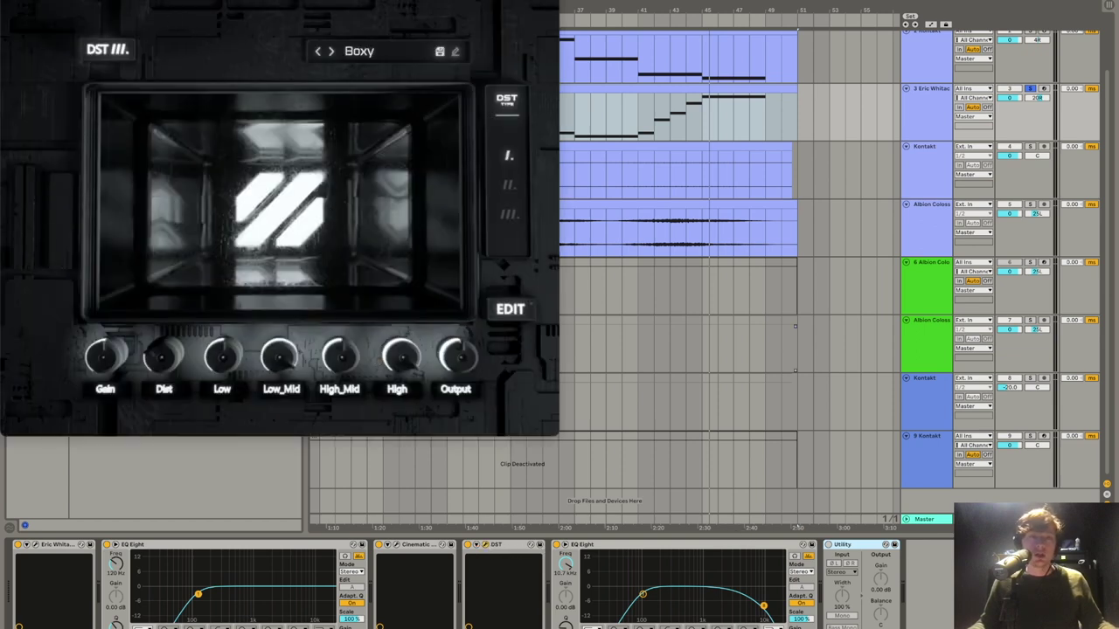
pyautogui.moveTo(157, 0); pyautogui.dragTo(315, 24)
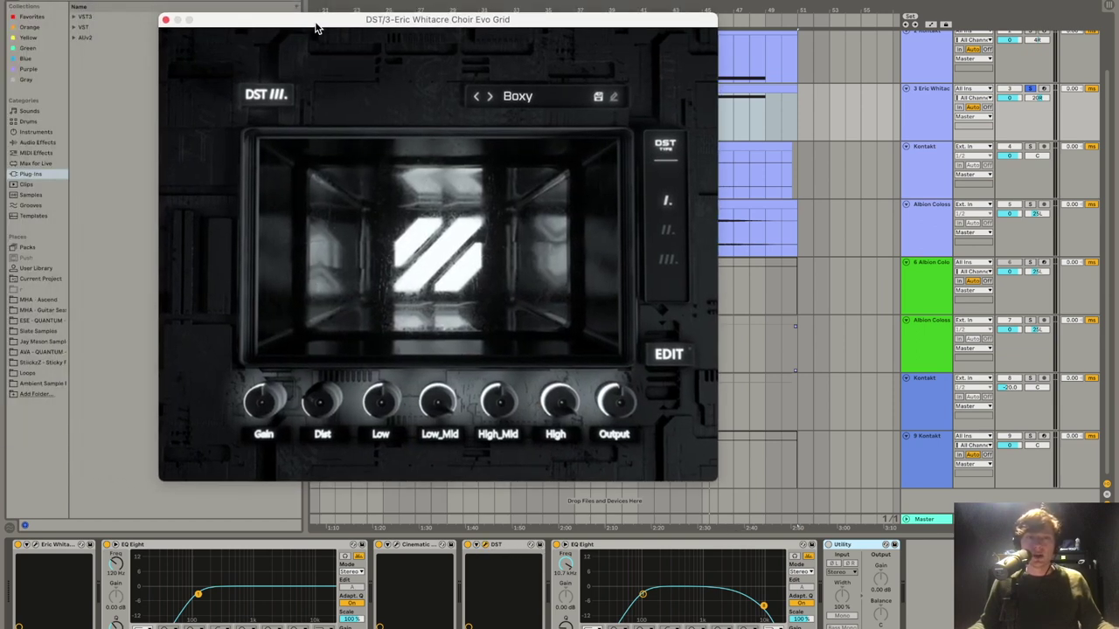
pyautogui.click(166, 20)
pyautogui.click(827, 545)
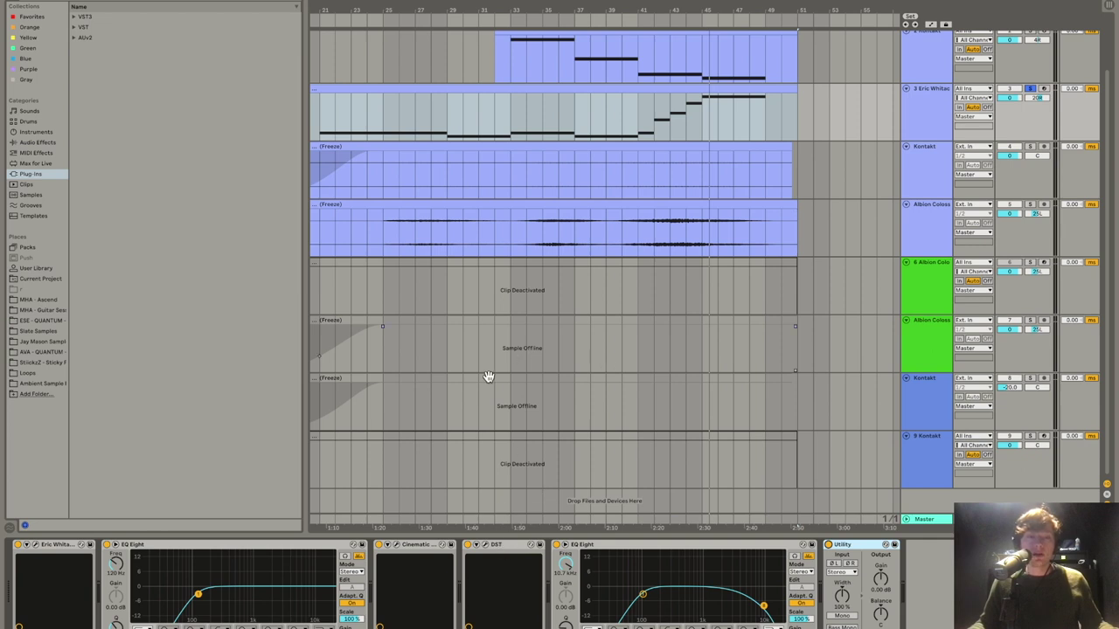
pyautogui.click(637, 127)
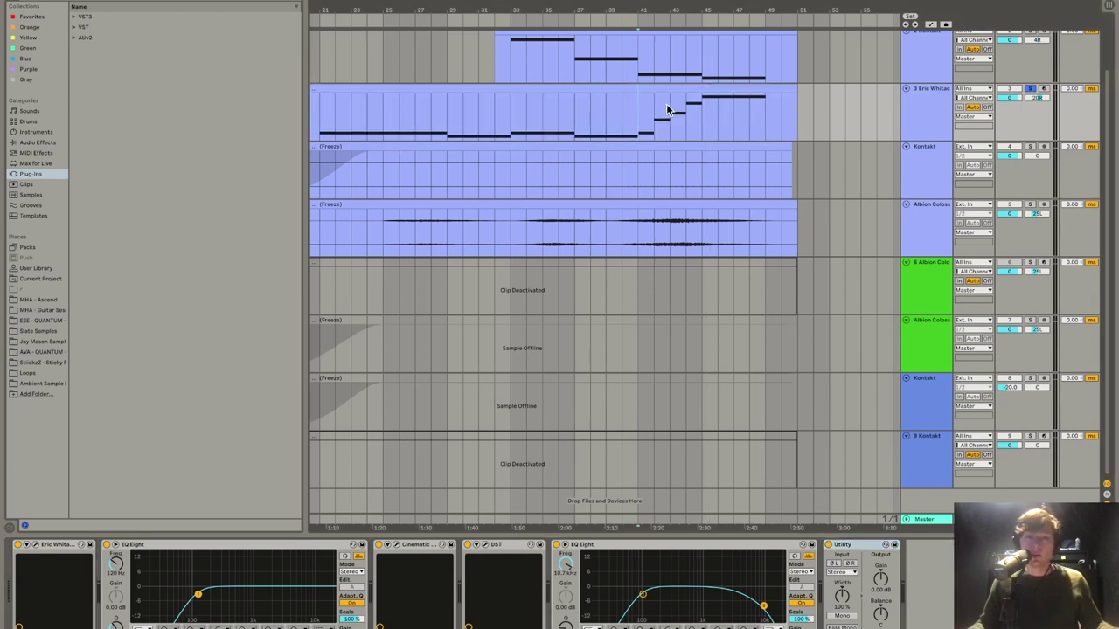
pyautogui.scroll(2, 756, 114)
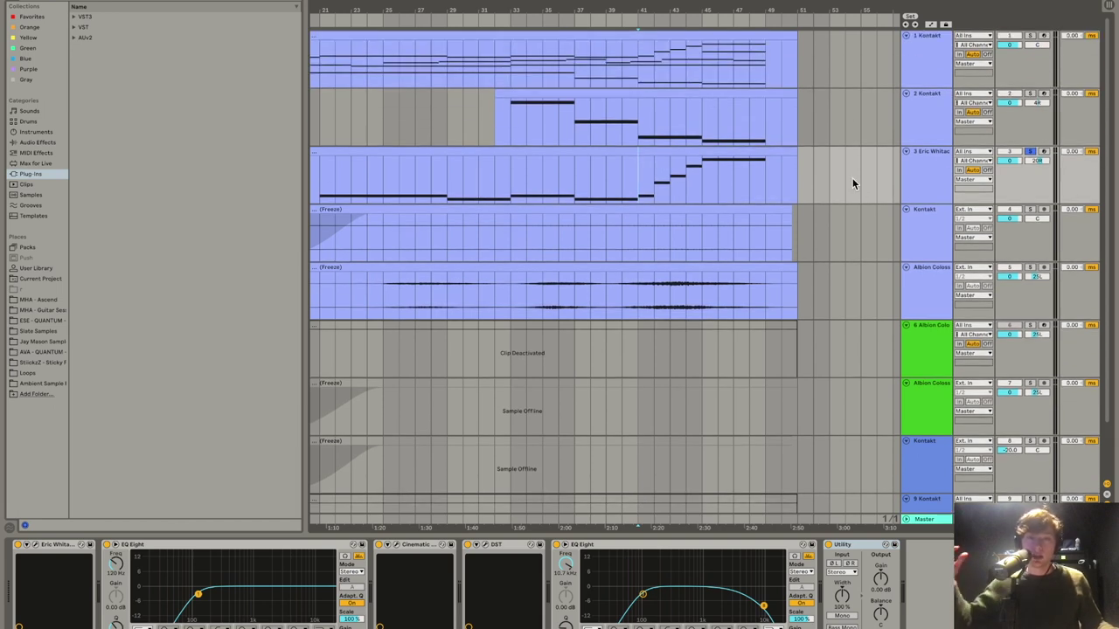
# Step: Play the arrangement with tracks 1, 2 and the choir track soloed together, then clear all solos
pyautogui.press('space')
pyautogui.click(1030, 36)
pyautogui.click(1029, 93)
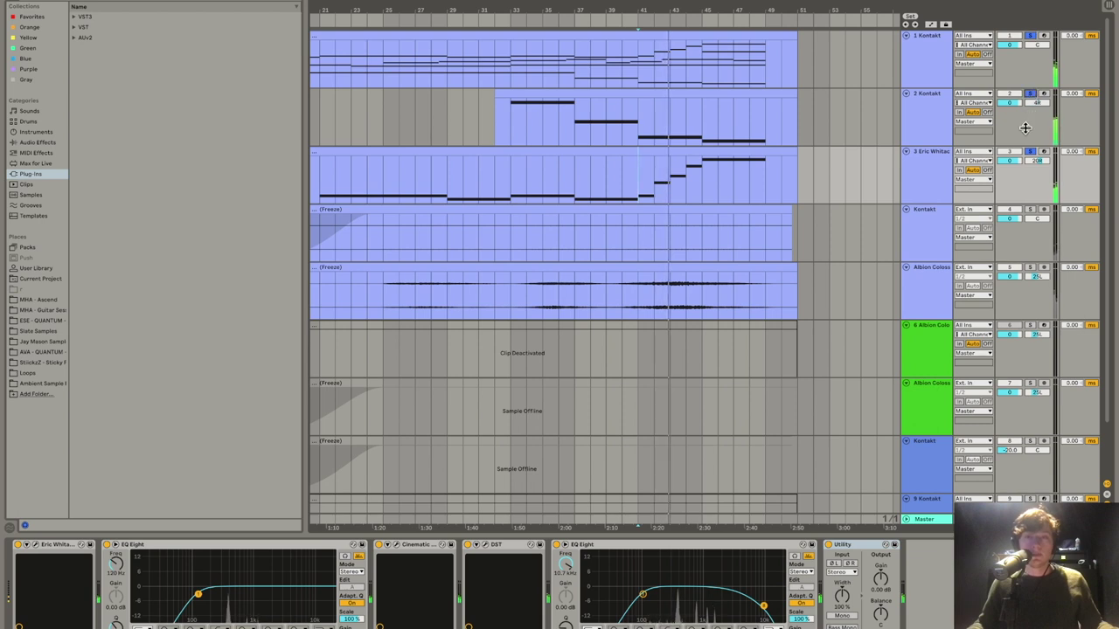
pyautogui.click(1029, 151)
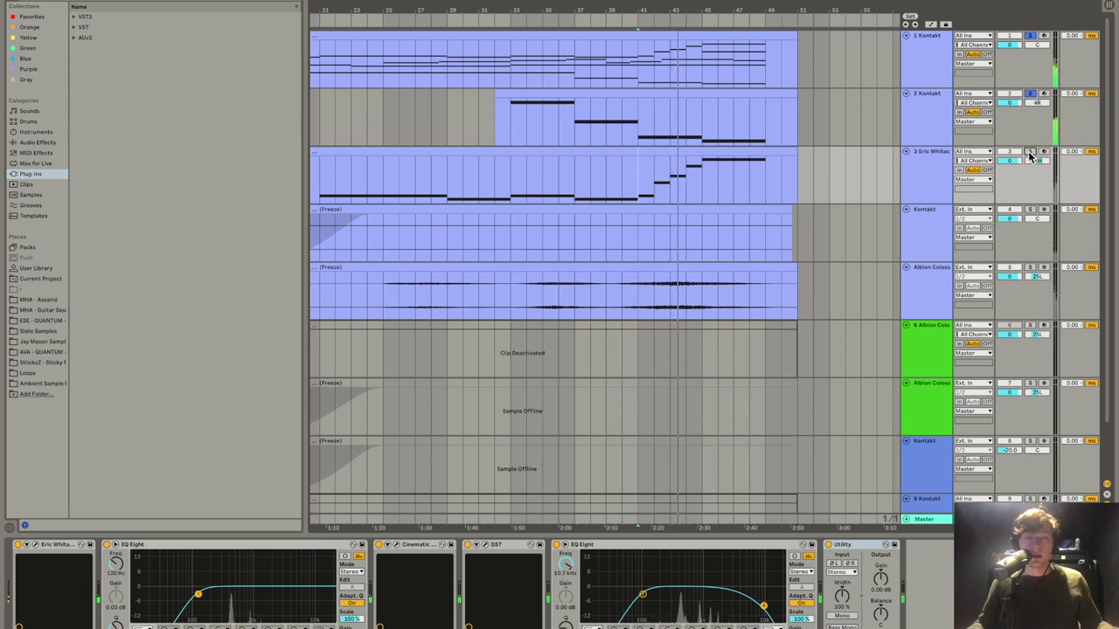
pyautogui.click(1030, 152)
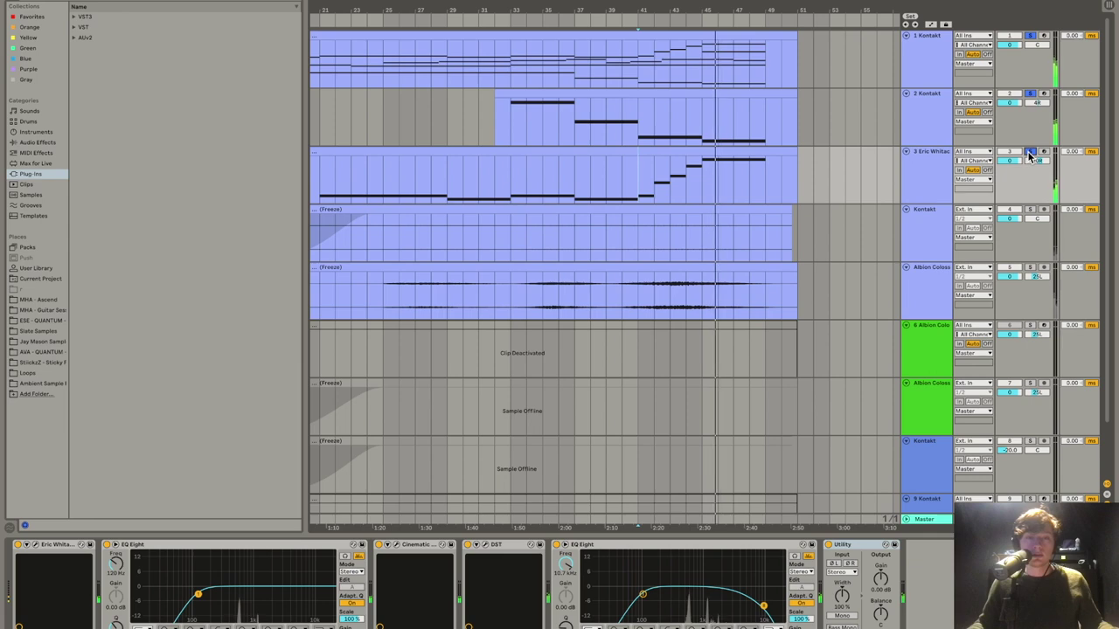
pyautogui.click(1030, 155)
# Step: Select the Albion Colossus track to show its device chain
pyautogui.hscroll(-5, 777, 119)
pyautogui.hscroll(2, 776, 122)
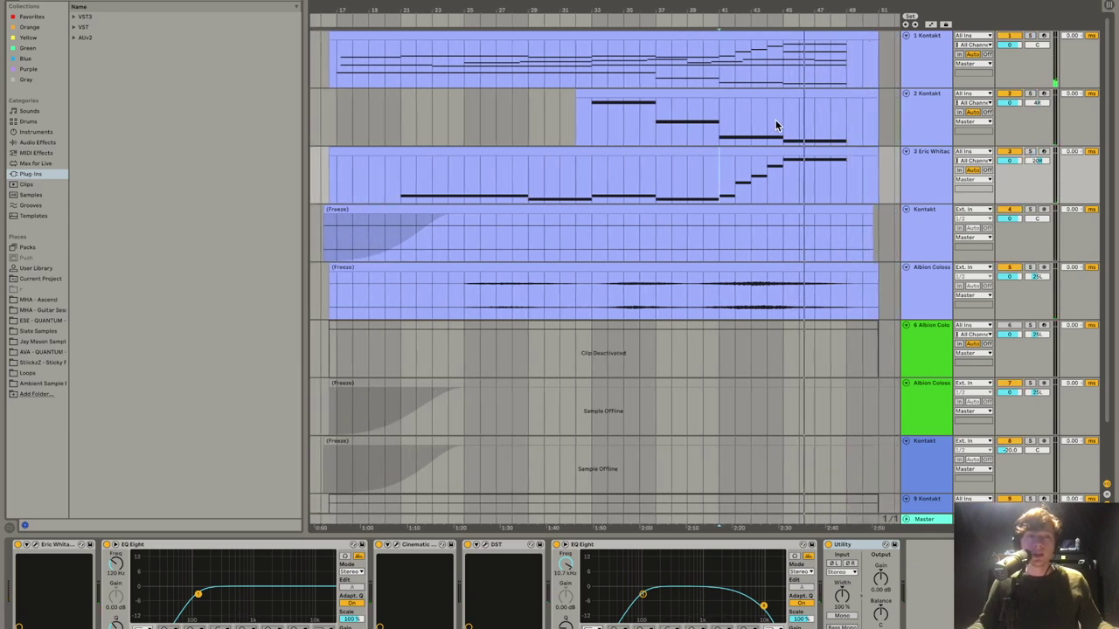
pyautogui.scroll(-2, 781, 237)
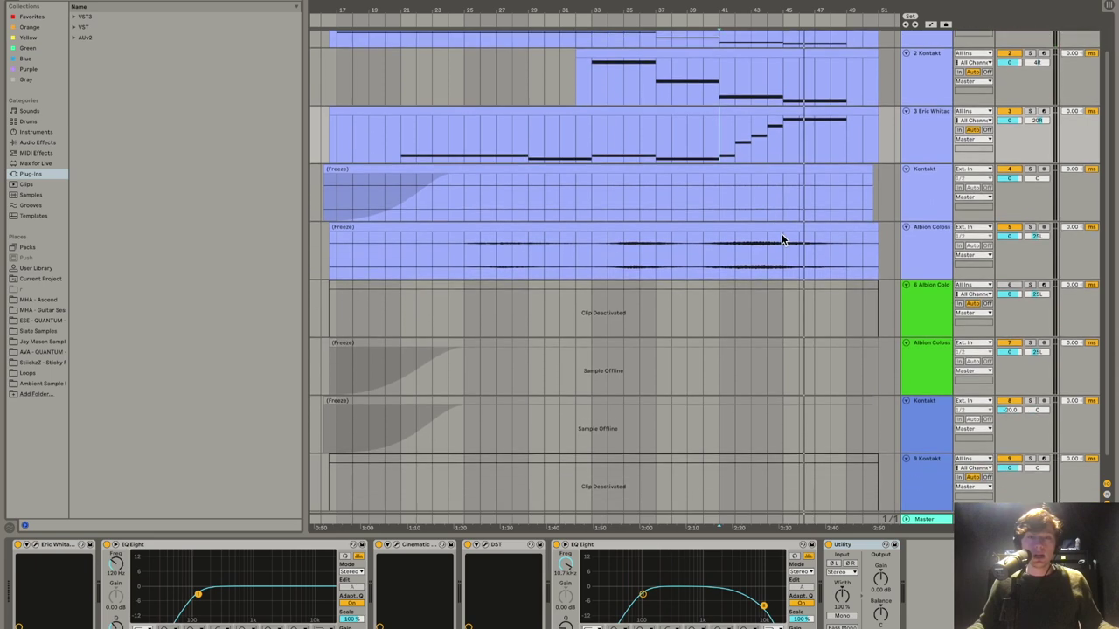
pyautogui.click(918, 242)
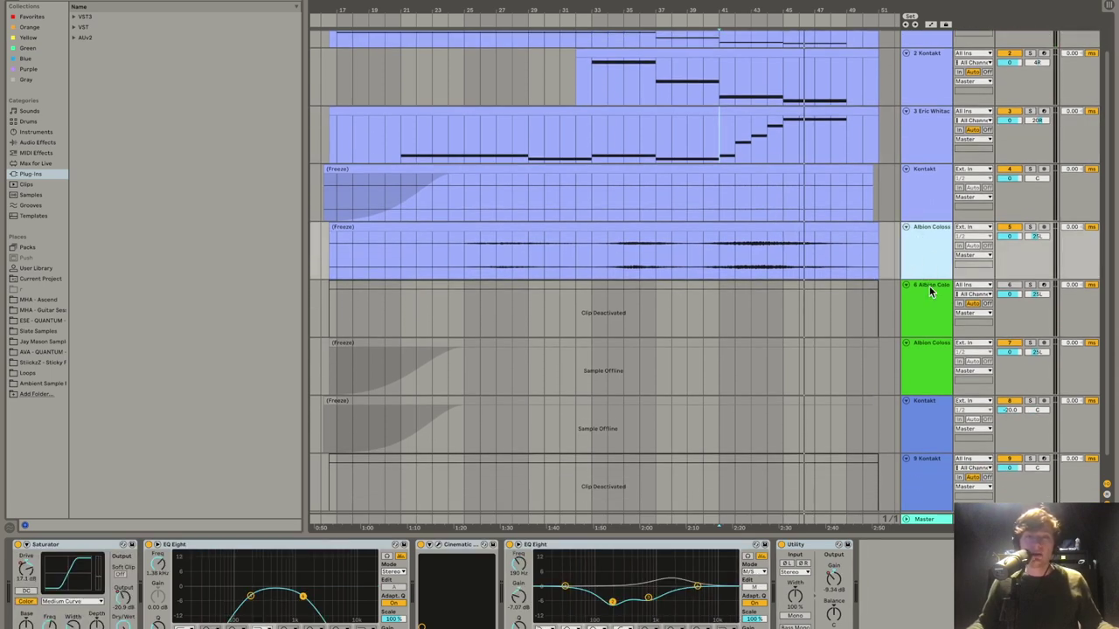
# Step: Open track 6's brass clip, select its F#4–D5 notes, then reselect track 6 to show its devices
pyautogui.click(751, 288)
pyautogui.doubleClick(752, 287)
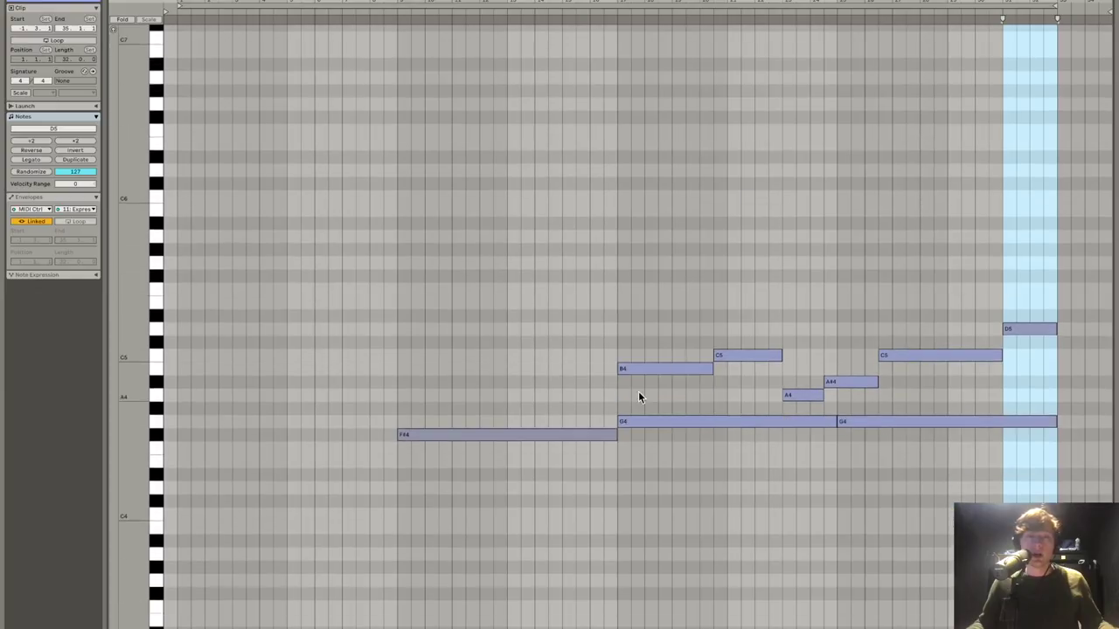
pyautogui.moveTo(486, 277); pyautogui.dragTo(1011, 500)
pyautogui.moveTo(513, 264); pyautogui.dragTo(981, 487)
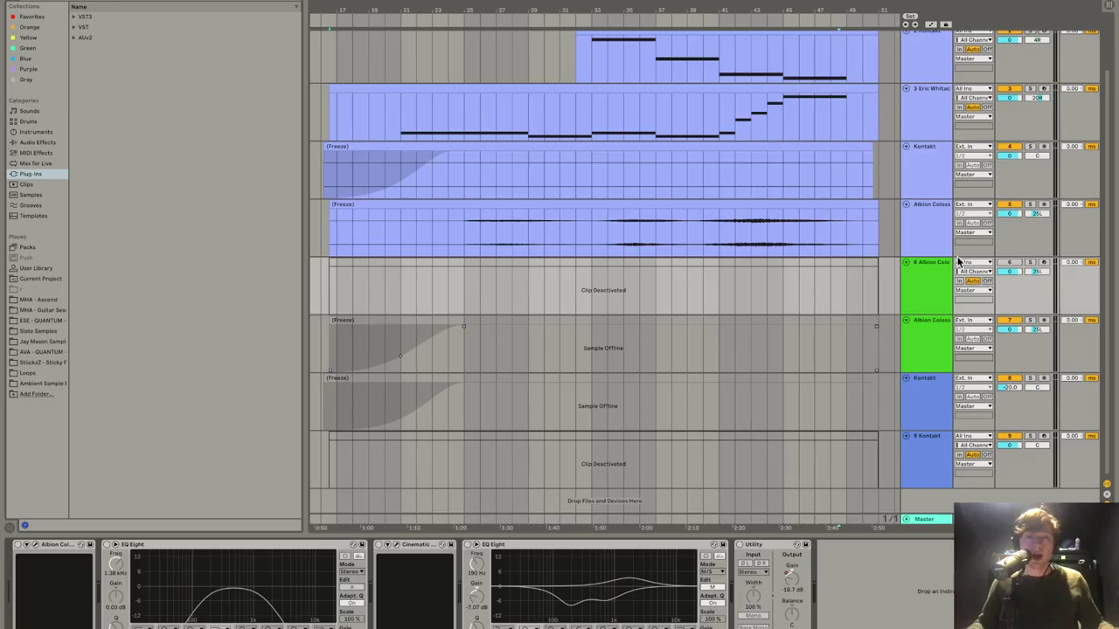
pyautogui.click(932, 274)
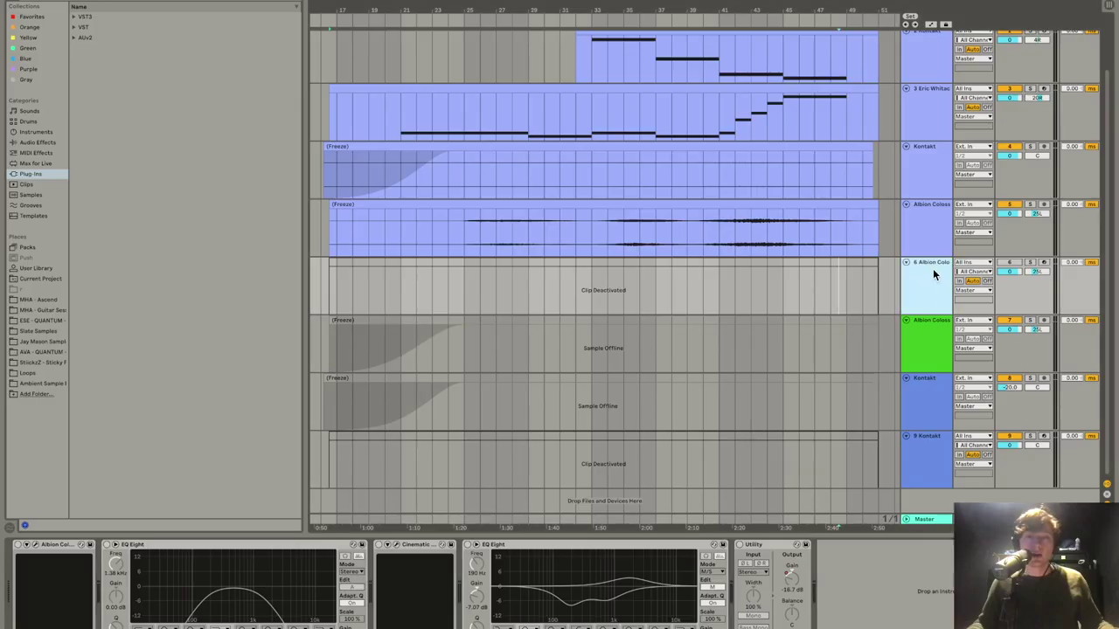
# Step: Inspect track 6's 'Synth: Sonic Energy' horns patch in Albion Colossus, close it, then open track 7's frozen clip
pyautogui.click(36, 545)
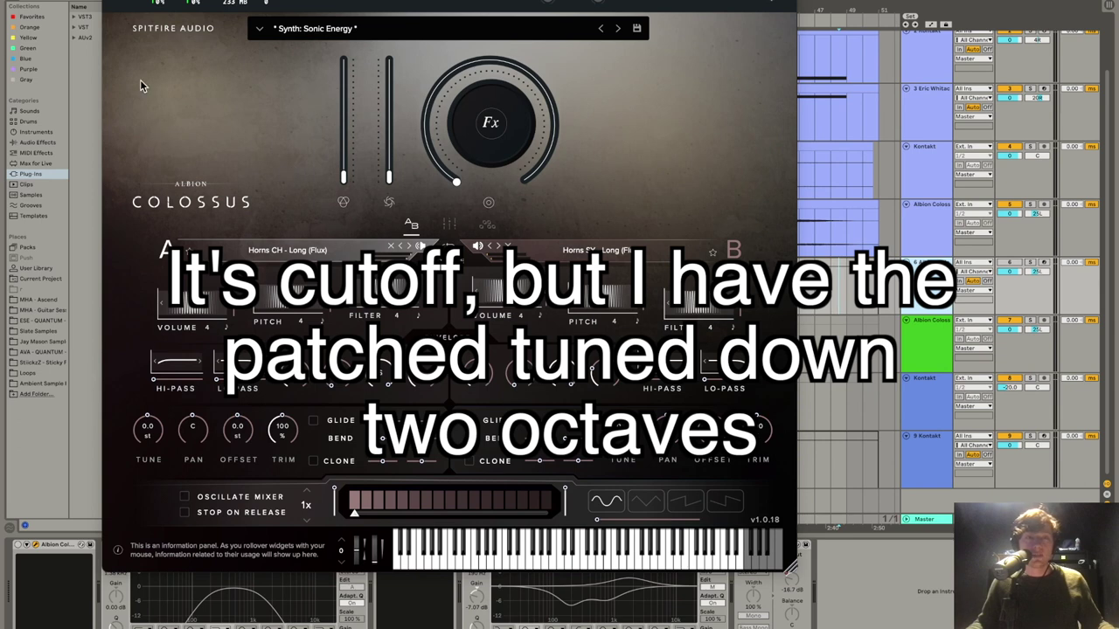
pyautogui.press('super+alt+p')
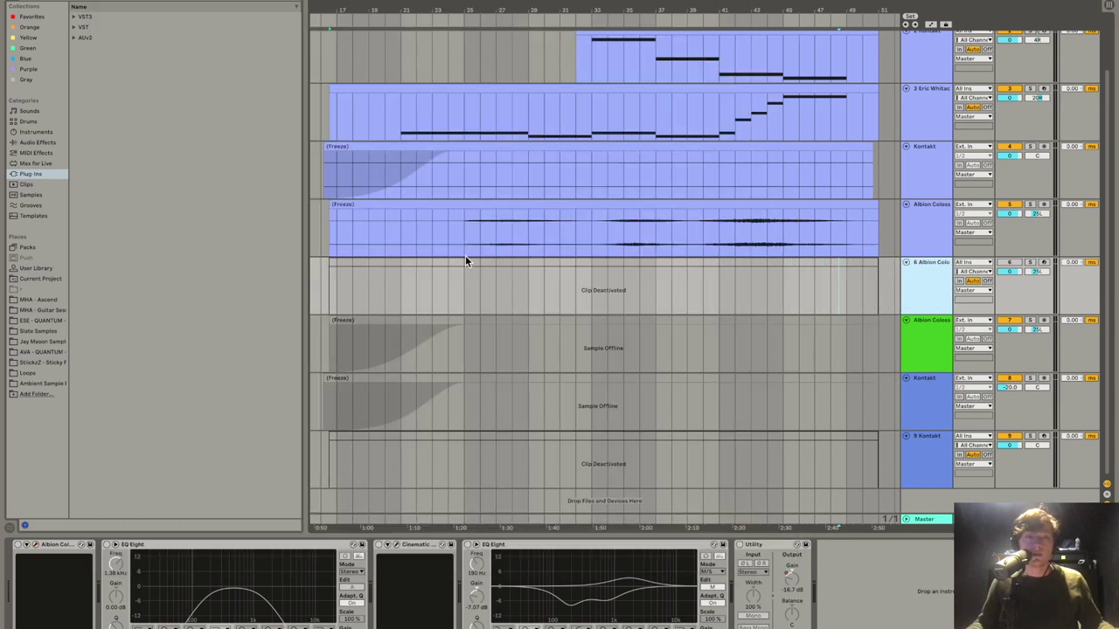
pyautogui.doubleClick(689, 317)
# Step: Open track 6's brass clip and select its notes from F#4 to D5, then deselect them
pyautogui.hotkey('shift', 'Tab')
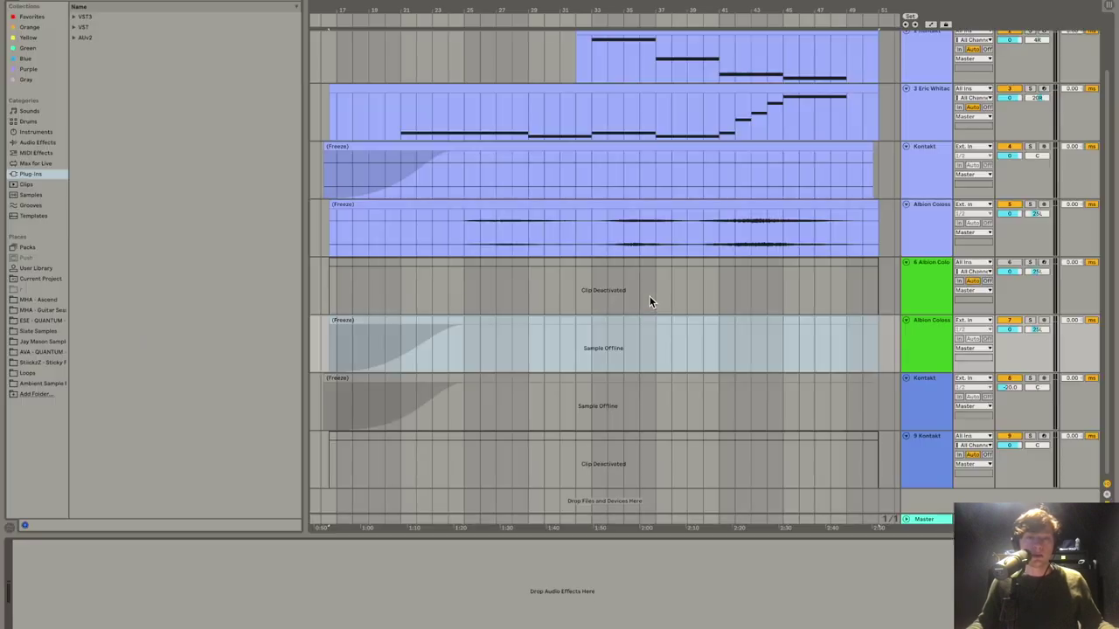
pyautogui.click(634, 267)
pyautogui.doubleClick(635, 266)
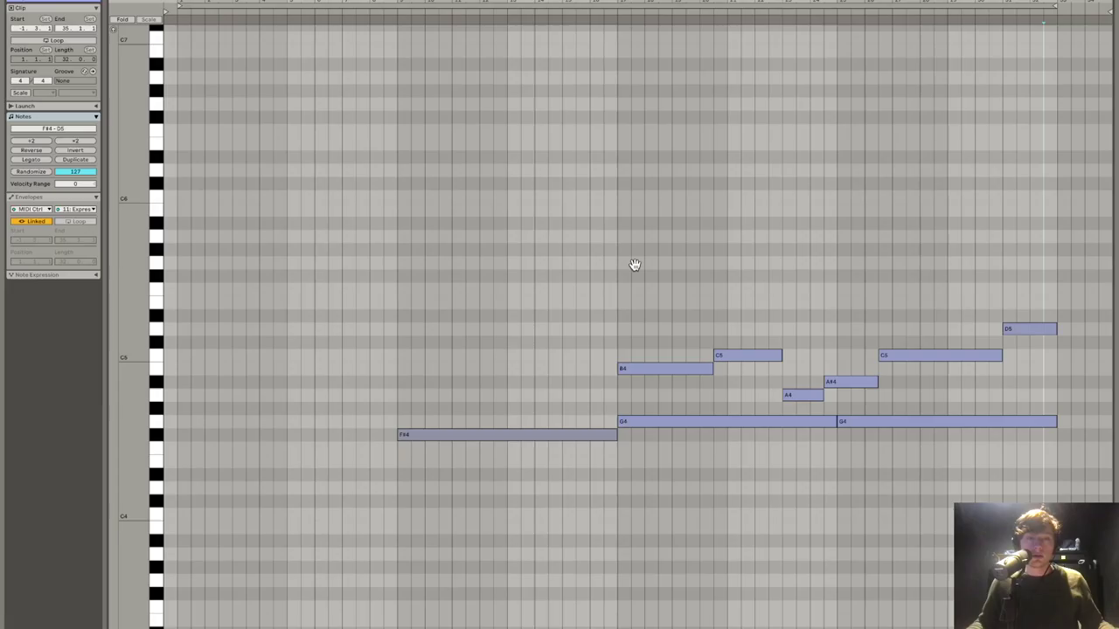
pyautogui.moveTo(399, 251); pyautogui.dragTo(1029, 587)
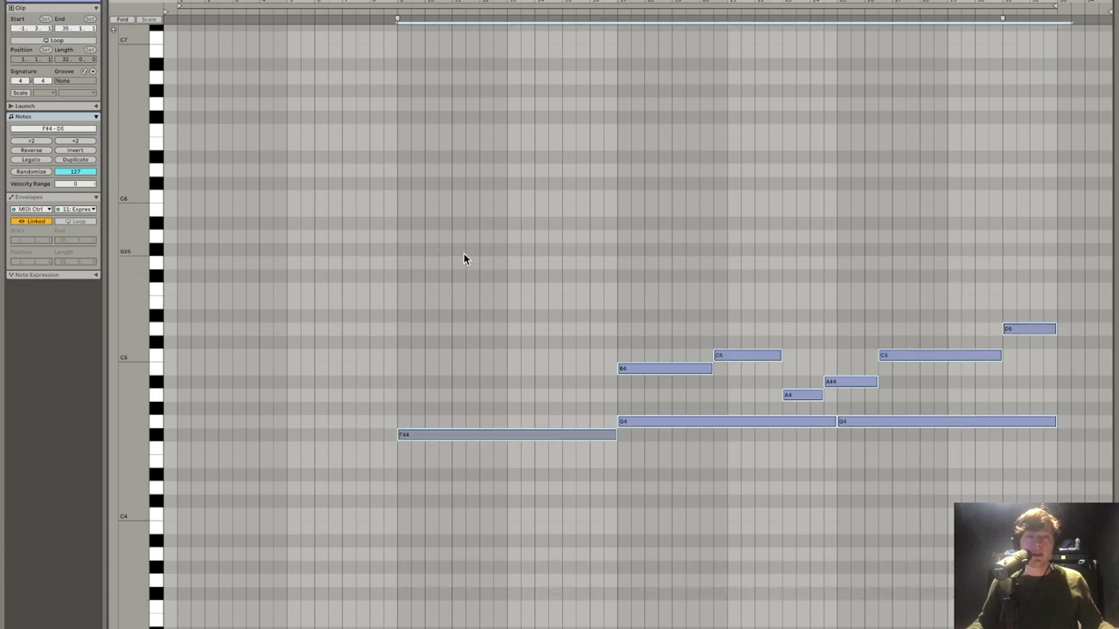
pyautogui.moveTo(464, 256); pyautogui.dragTo(1031, 571)
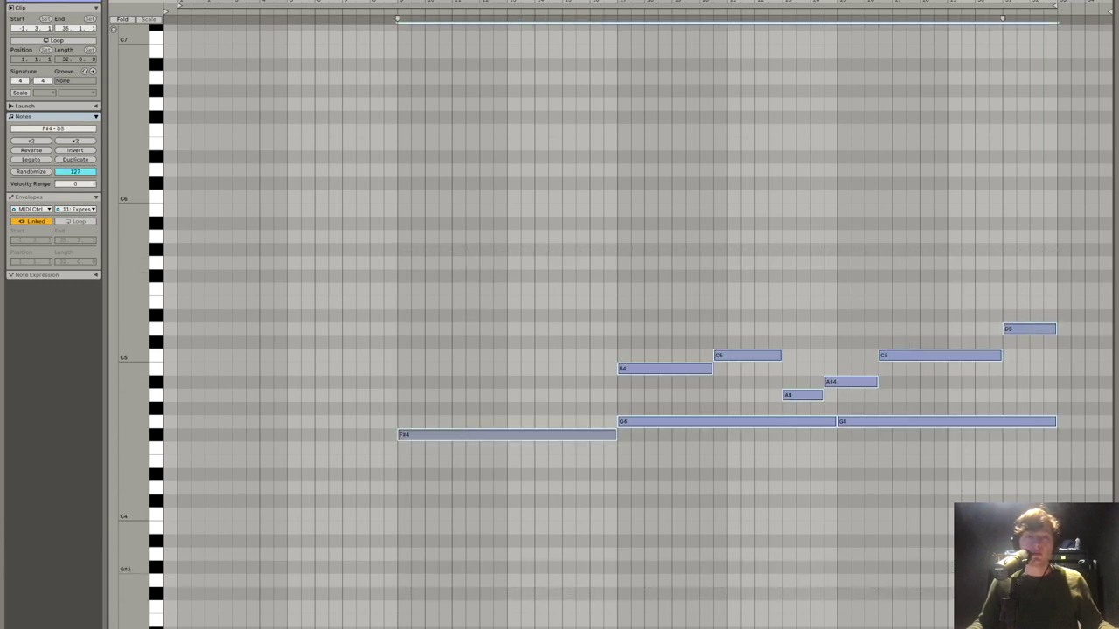
pyautogui.click(611, 275)
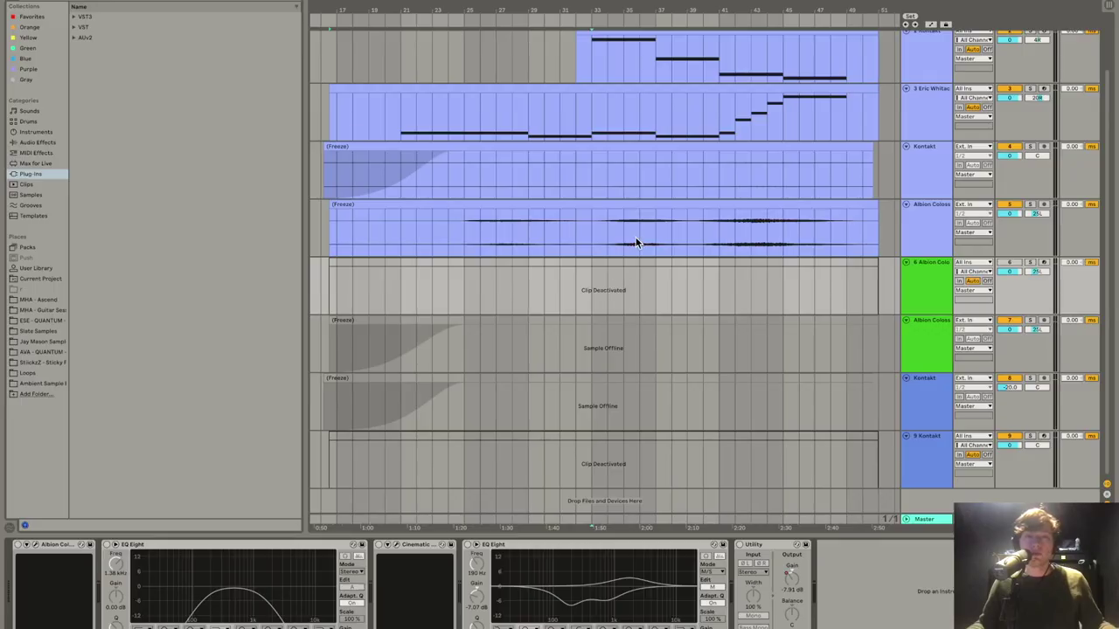
pyautogui.scroll(3, 635, 237)
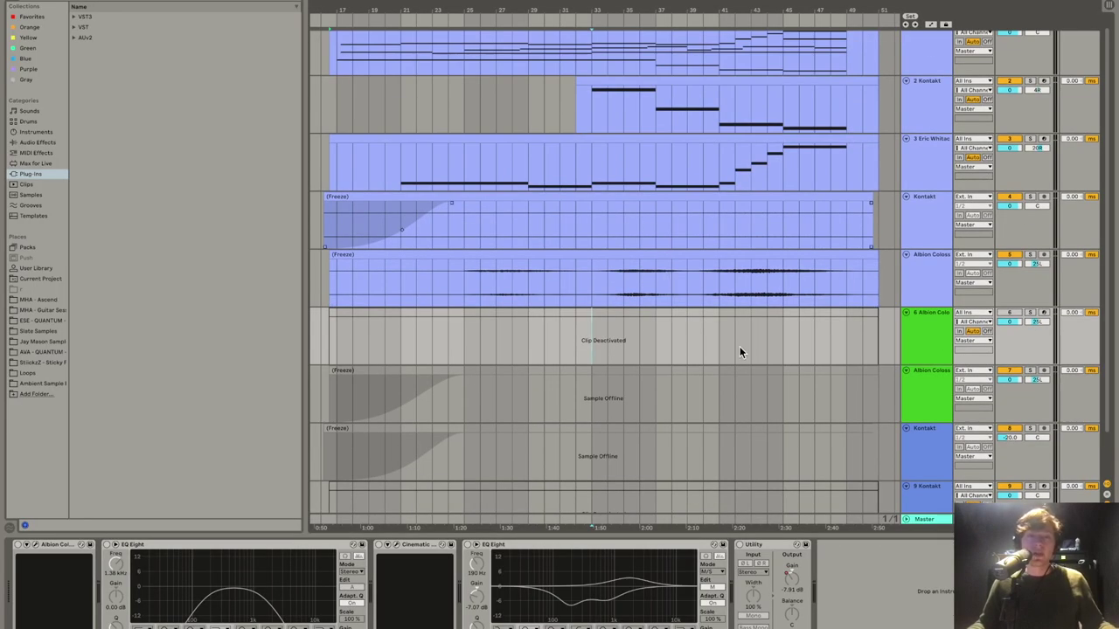
# Step: Select track 5's frozen Albion Colossus clip and bypass both EQ Eight devices in its chain
pyautogui.scroll(1, 739, 336)
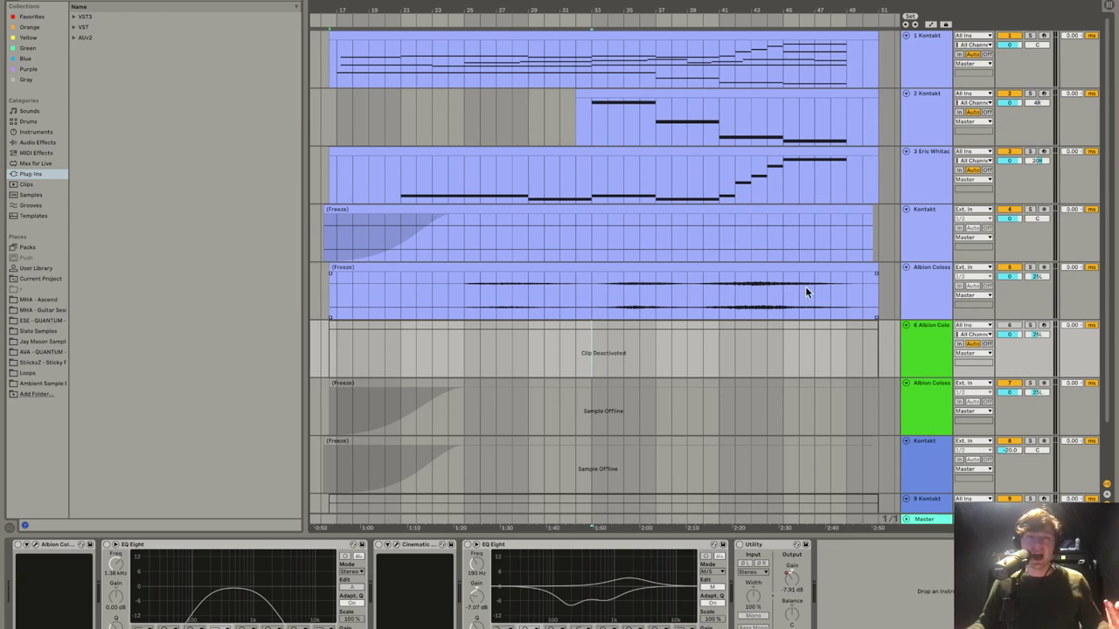
pyautogui.click(927, 278)
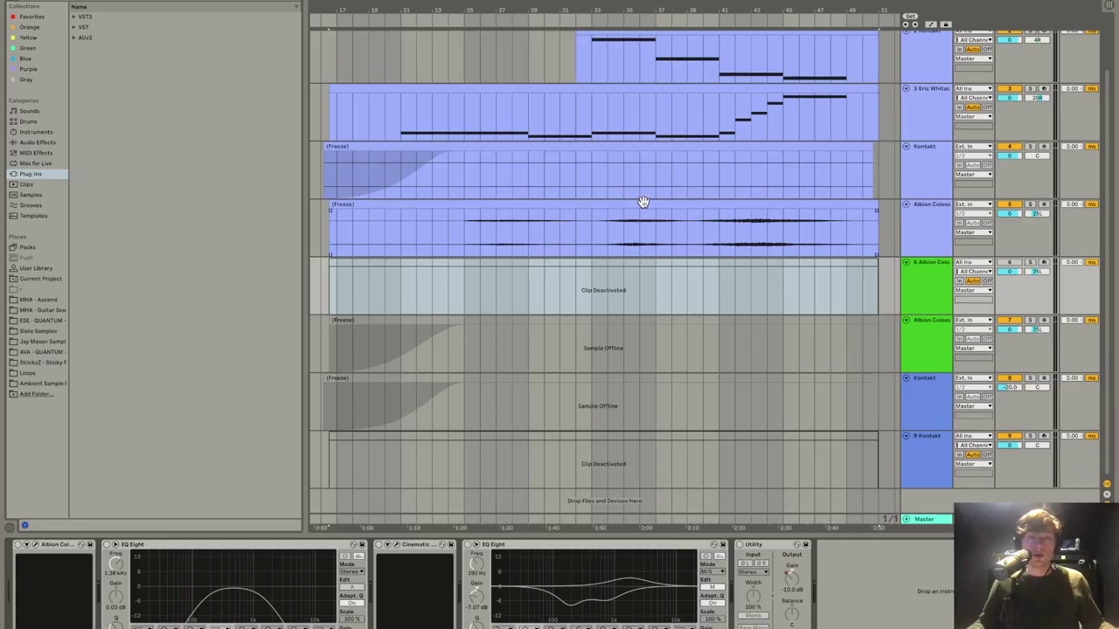
pyautogui.click(643, 201)
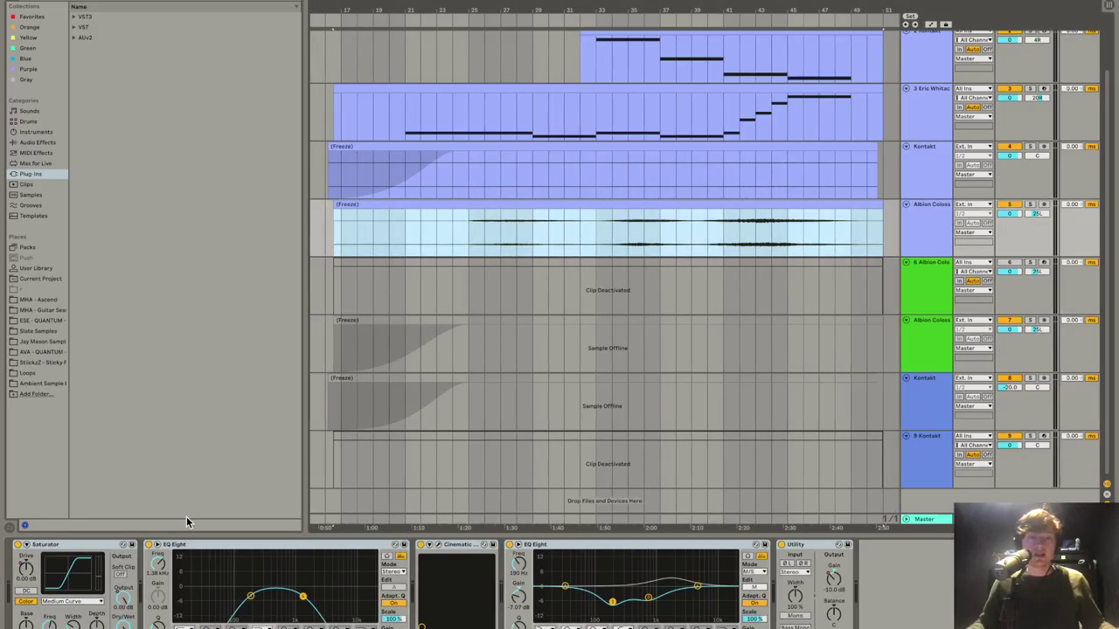
pyautogui.click(59, 546)
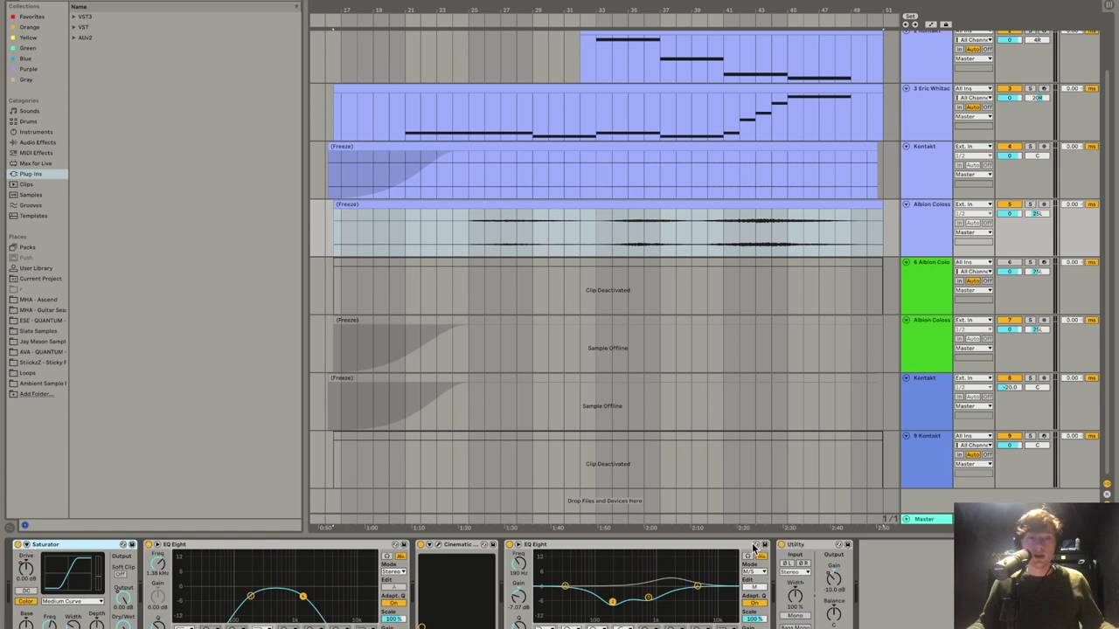
pyautogui.click(508, 546)
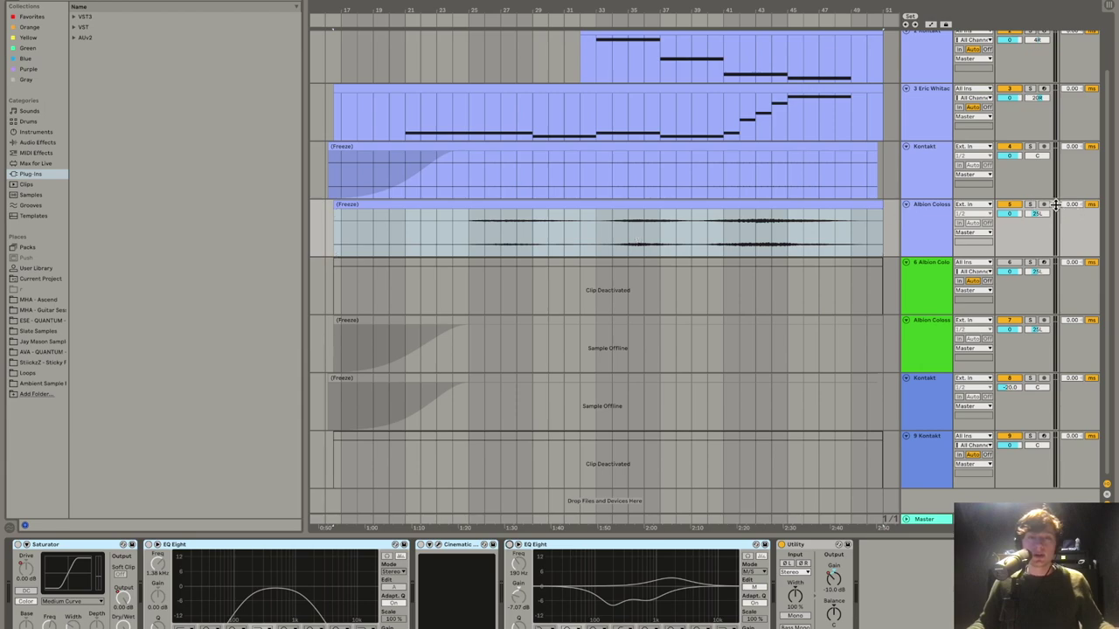
pyautogui.doubleClick(499, 210)
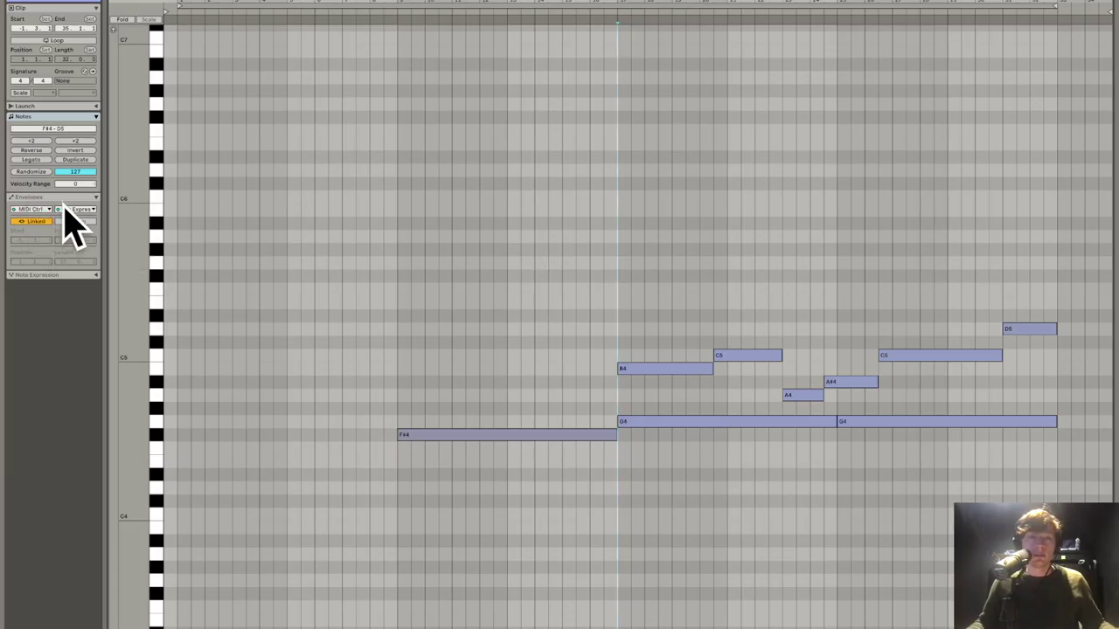
# Step: Try the Modulation Wheel envelope, keep 11: Expression Controller, and set playback start inside the frozen Albion clip
pyautogui.click(76, 210)
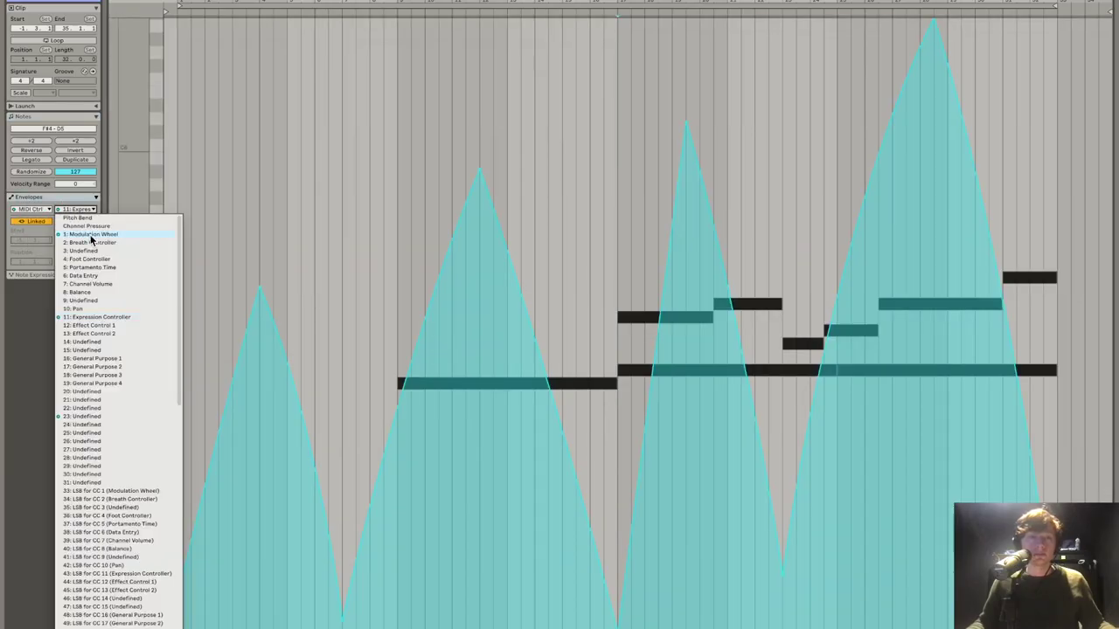
pyautogui.click(91, 236)
pyautogui.click(80, 211)
pyautogui.click(96, 318)
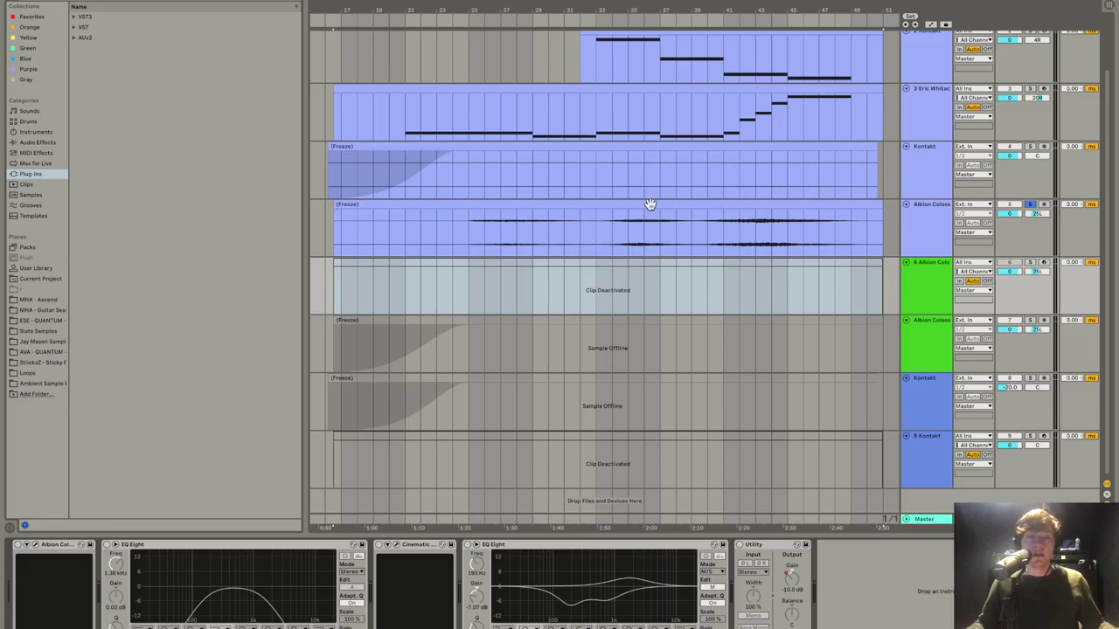
pyautogui.doubleClick(650, 204)
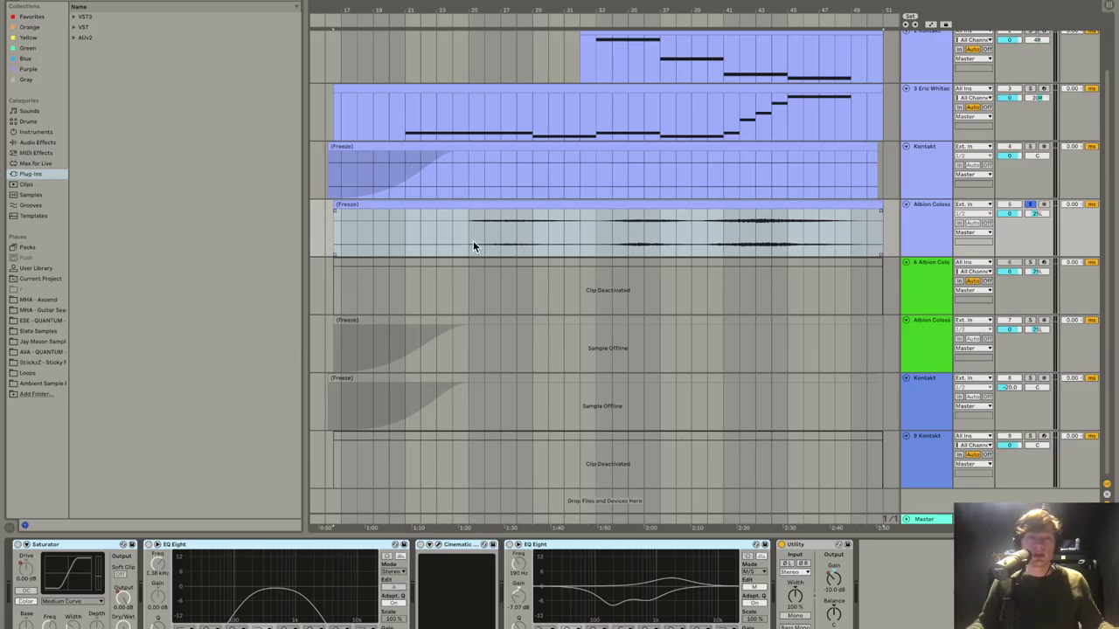
pyautogui.click(470, 243)
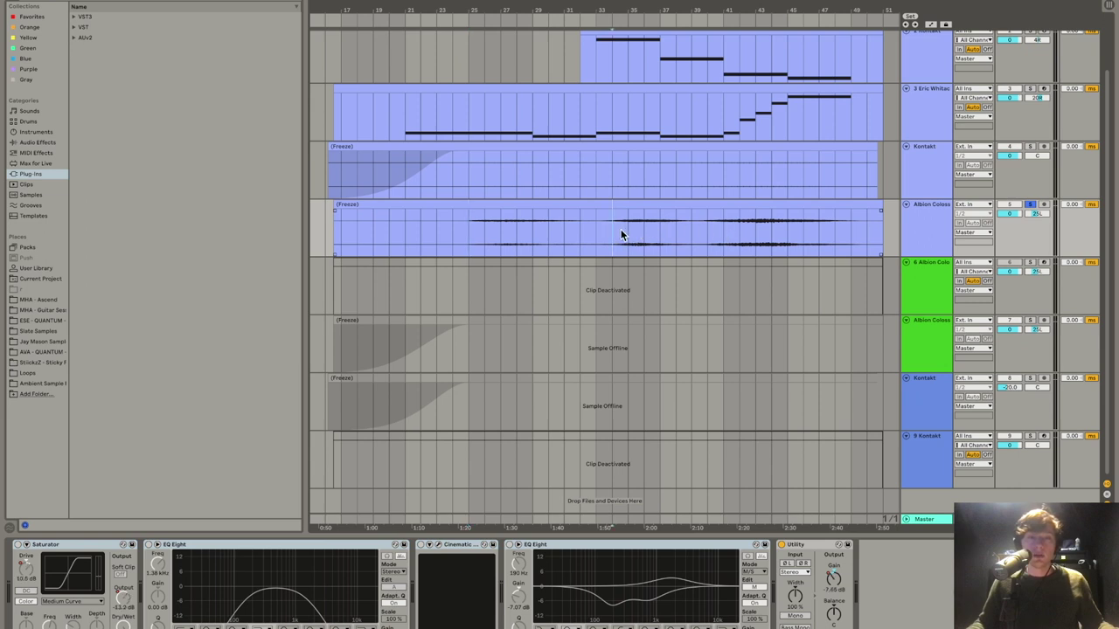
# Step: Play from the marker and view the frozen Albion clip's waveform, then reselect it in the arrangement
pyautogui.press('space')
pyautogui.scroll(3, 962, 218)
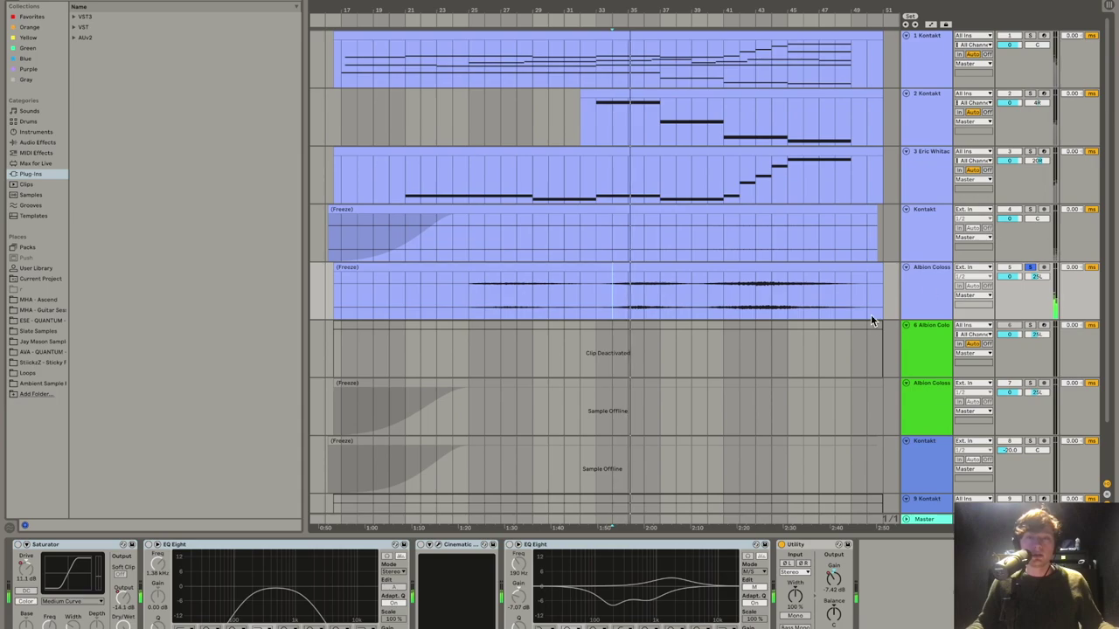
pyautogui.click(687, 269)
pyautogui.doubleClick(687, 269)
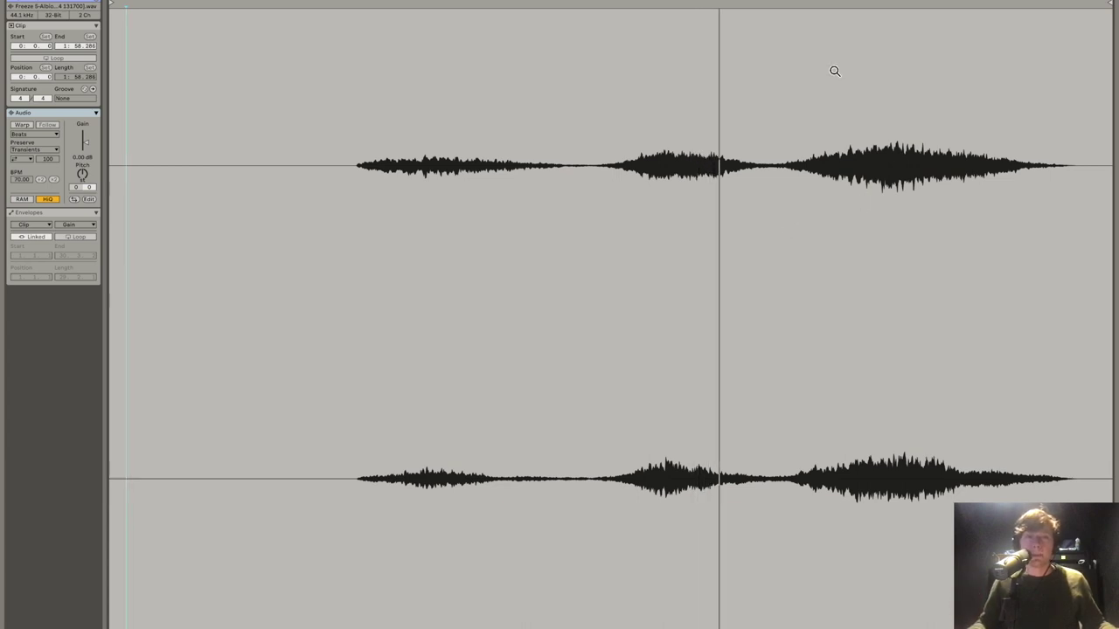
pyautogui.hotkey('shift', 'Tab')
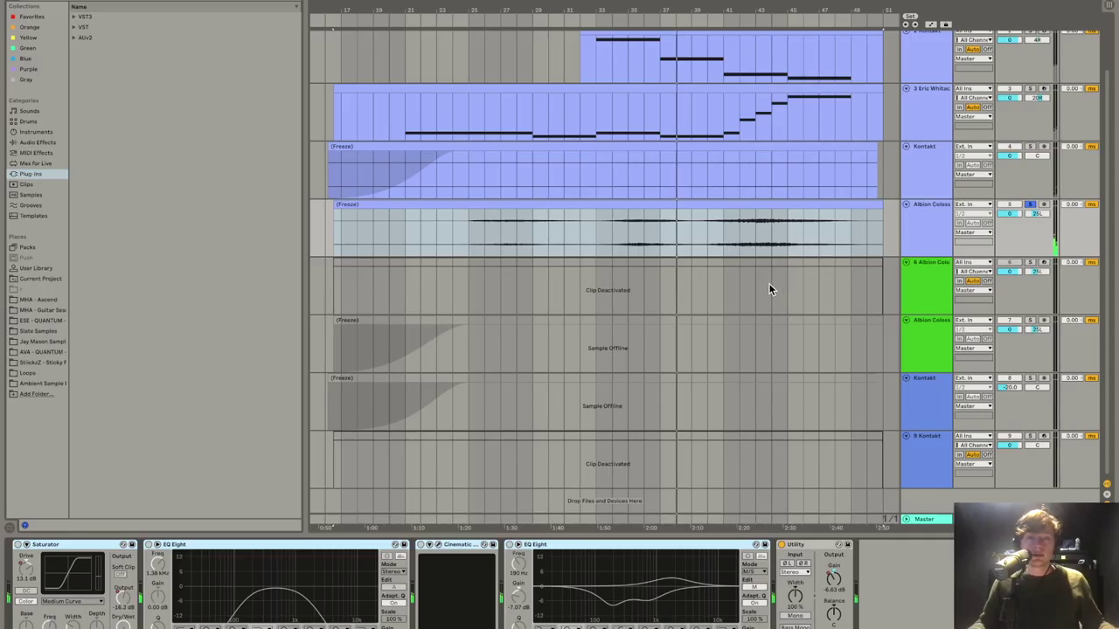
pyautogui.scroll(2, 635, 344)
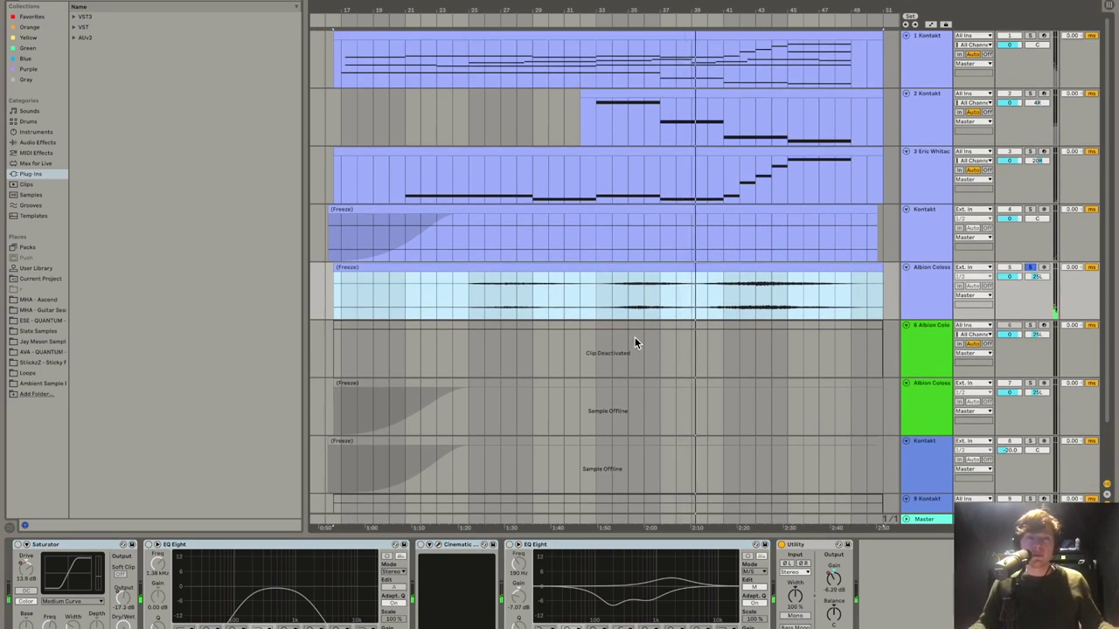
pyautogui.click(681, 314)
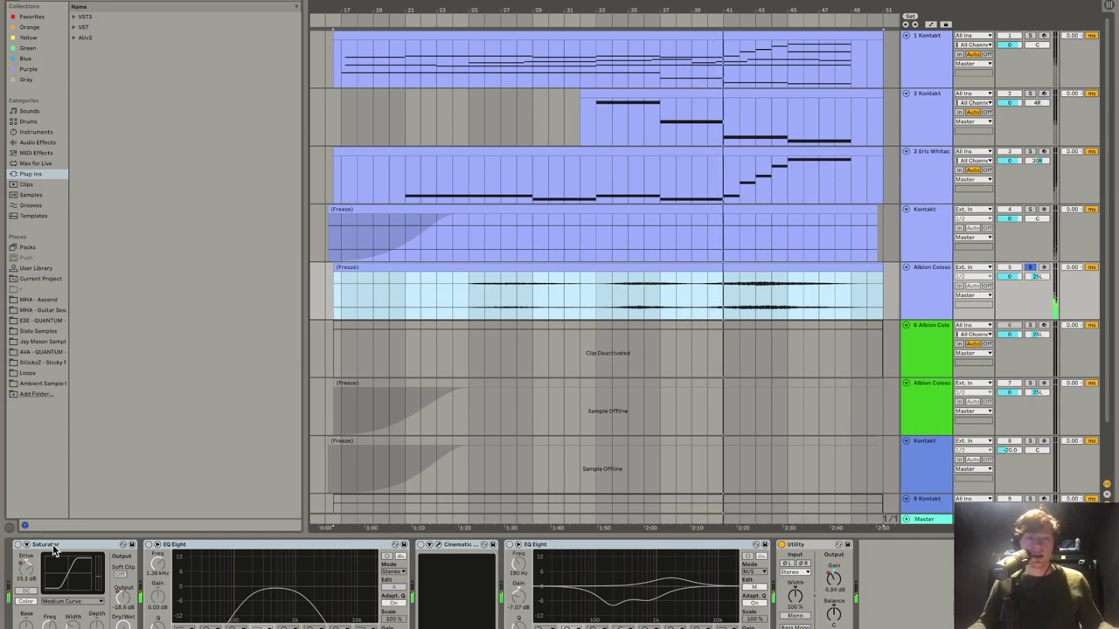
# Step: Switch on the Saturator, first EQ Eight, Cinematic and second EQ Eight in track 5's chain
pyautogui.click(18, 548)
pyautogui.click(17, 546)
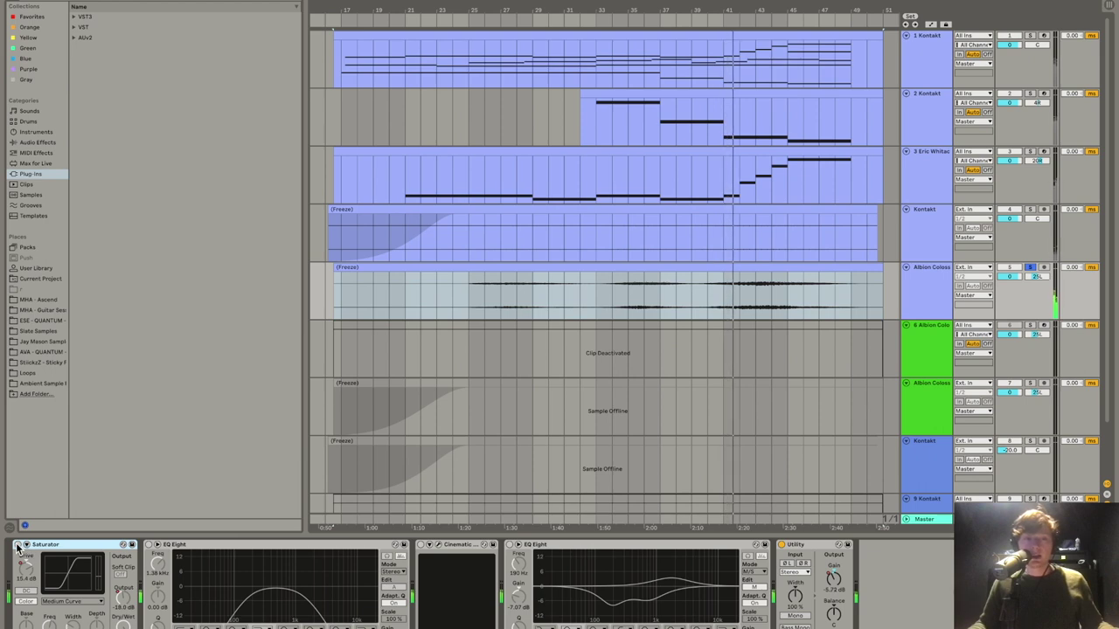
pyautogui.click(148, 545)
pyautogui.click(423, 545)
pyautogui.click(509, 544)
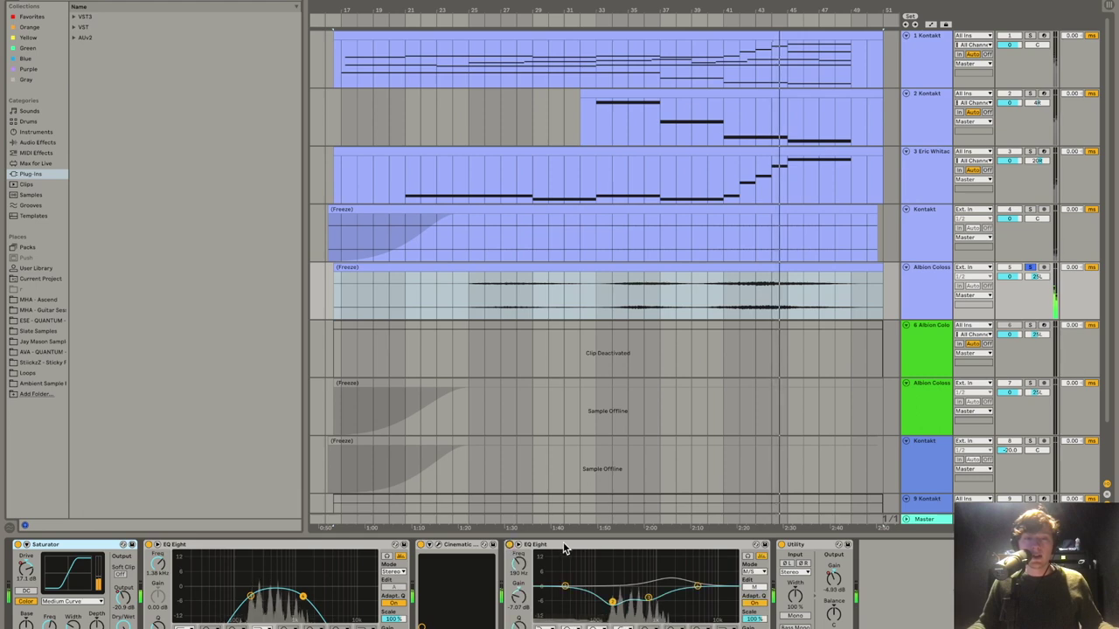
# Step: View the second EQ Eight's side-channel curve, then return to editing the mid bands
pyautogui.click(648, 568)
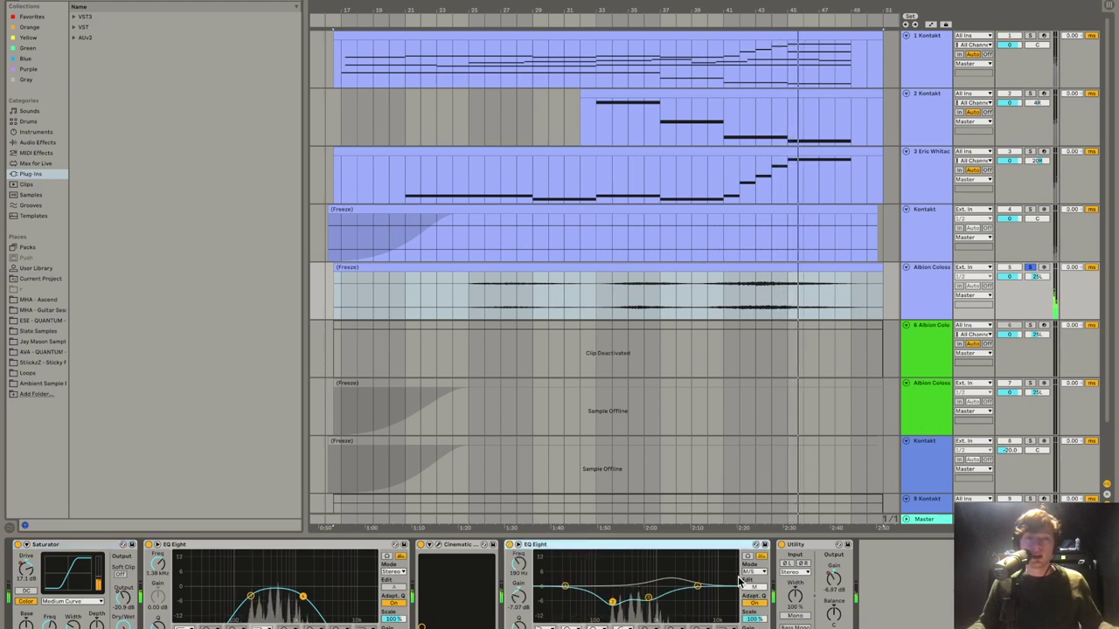
pyautogui.click(754, 587)
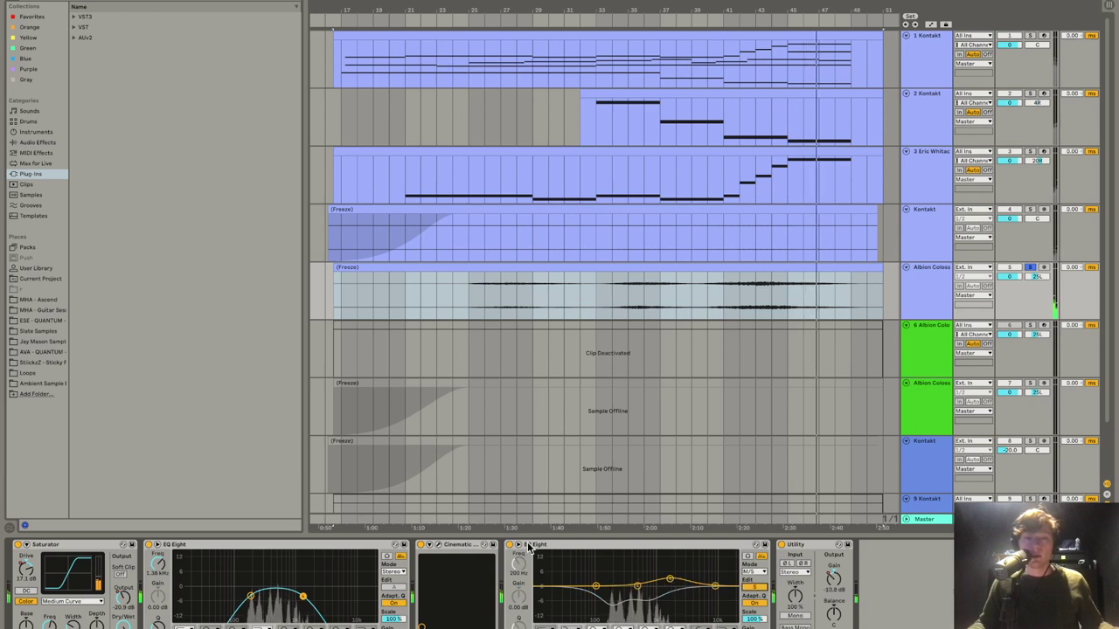
pyautogui.click(754, 586)
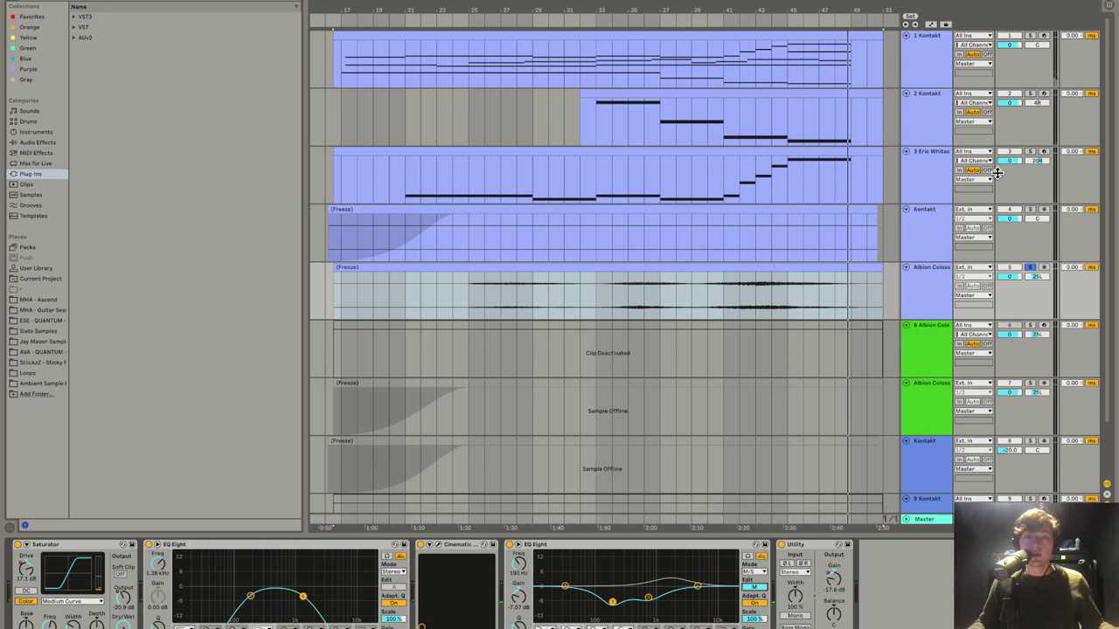
# Step: Move the Albion Colossus track above the Kontakt track, solo track 3, and select track 2
pyautogui.click(931, 272)
pyautogui.moveTo(928, 225); pyautogui.dragTo(932, 216)
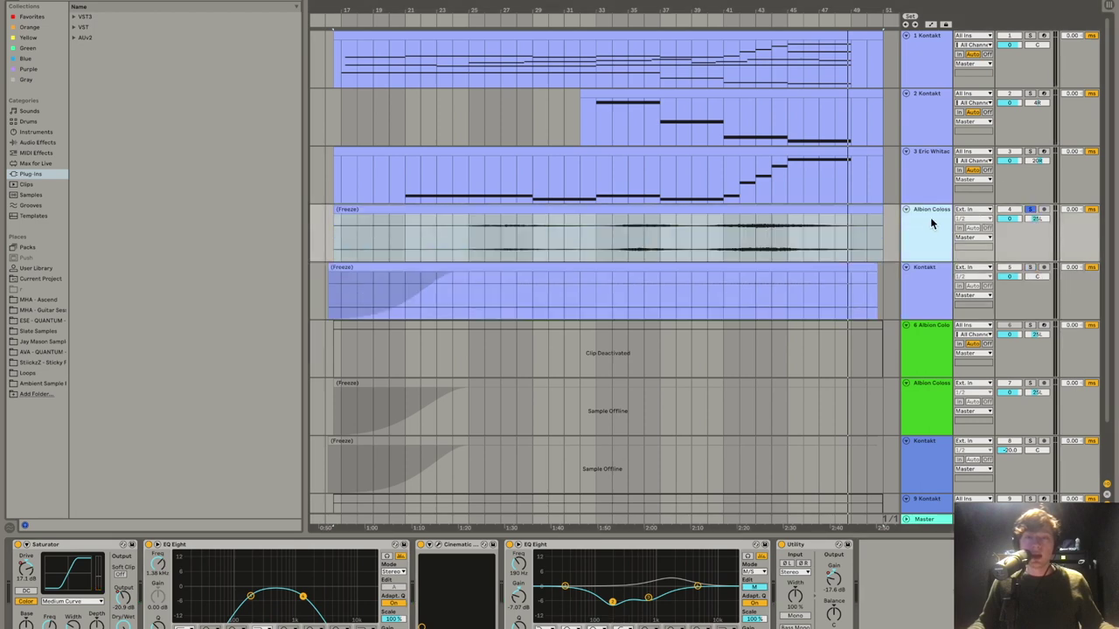
pyautogui.click(1031, 152)
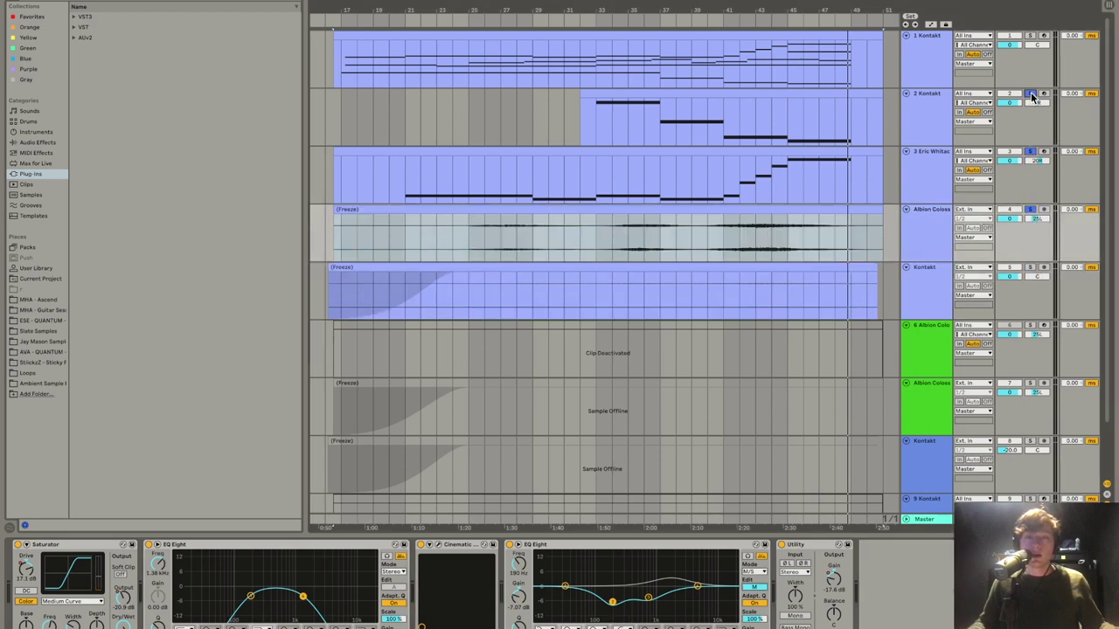
pyautogui.click(598, 136)
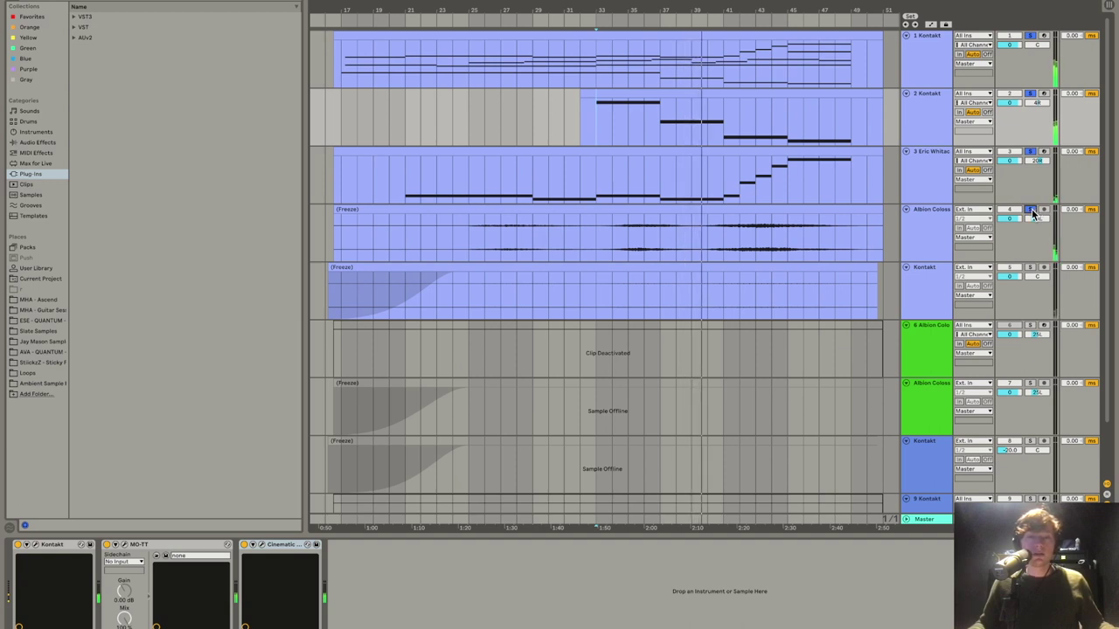
# Step: Unsolo track 4, check track 5's PanCake2 panner, then select and solo track 9
pyautogui.click(1032, 212)
pyautogui.scroll(-2, 823, 216)
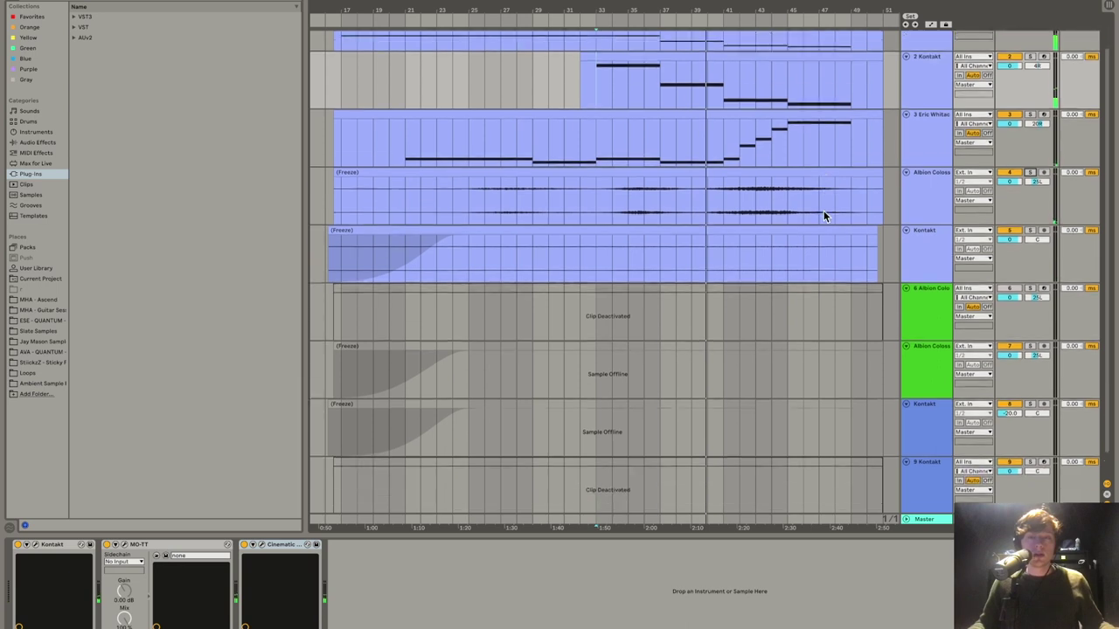
pyautogui.click(907, 236)
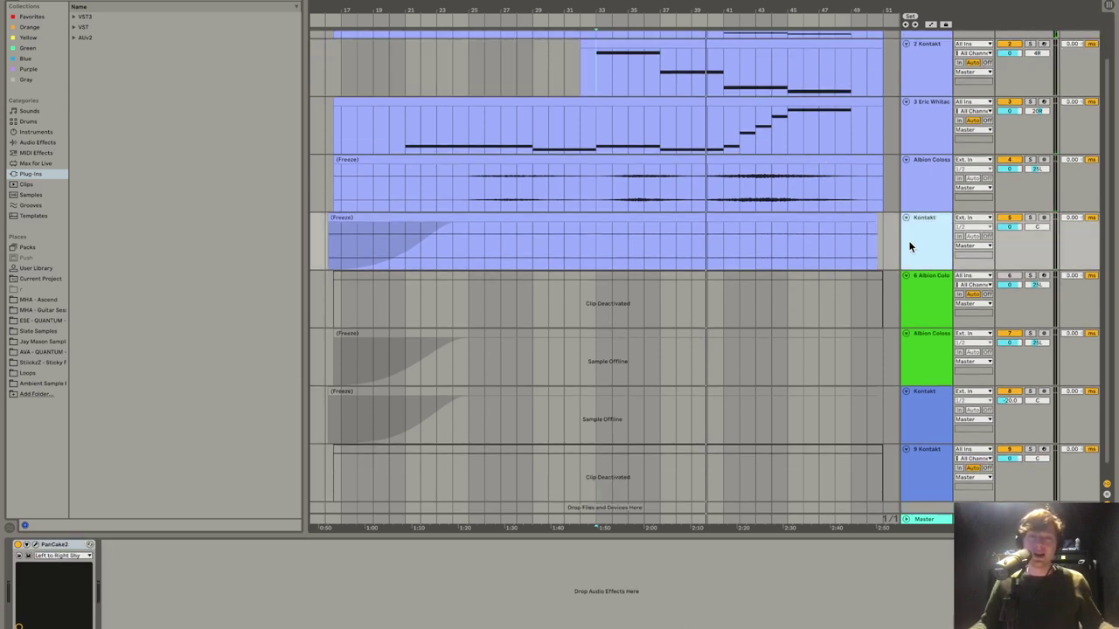
pyautogui.click(936, 453)
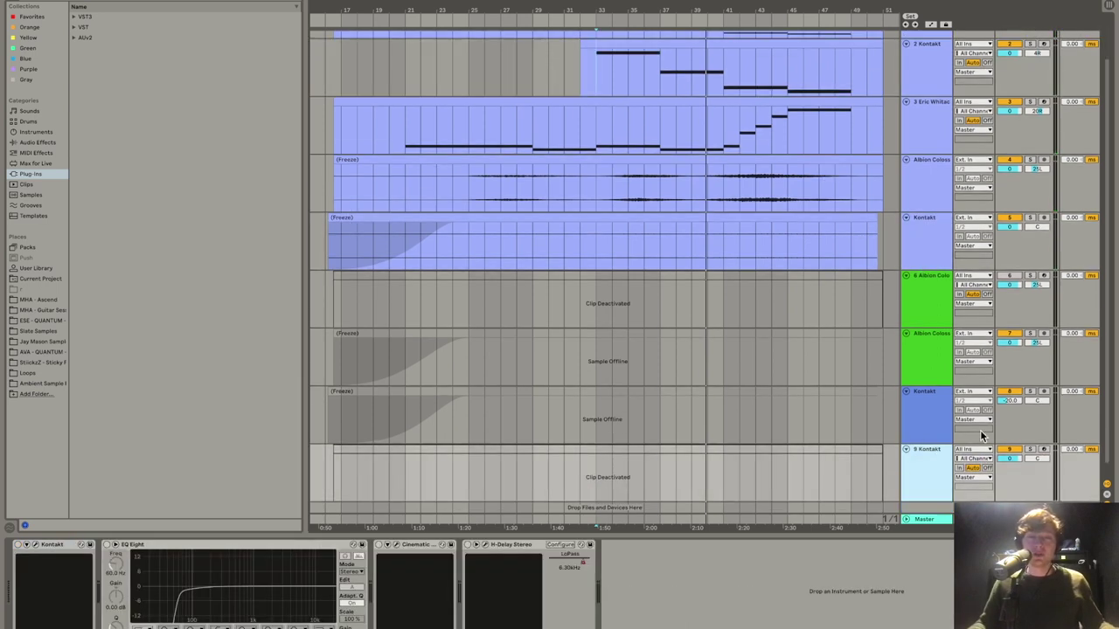
pyautogui.click(1030, 448)
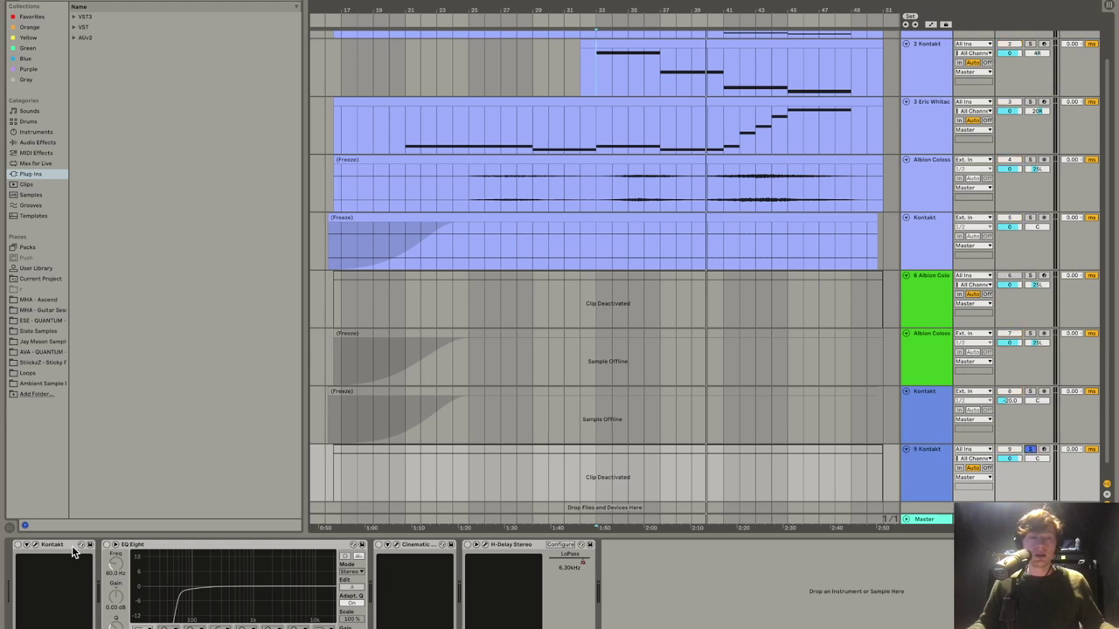
# Step: Turn on track 9's EQ Eight and Cinematic, then show its Spitfire spiccato Kontakt instrument
pyautogui.click(186, 549)
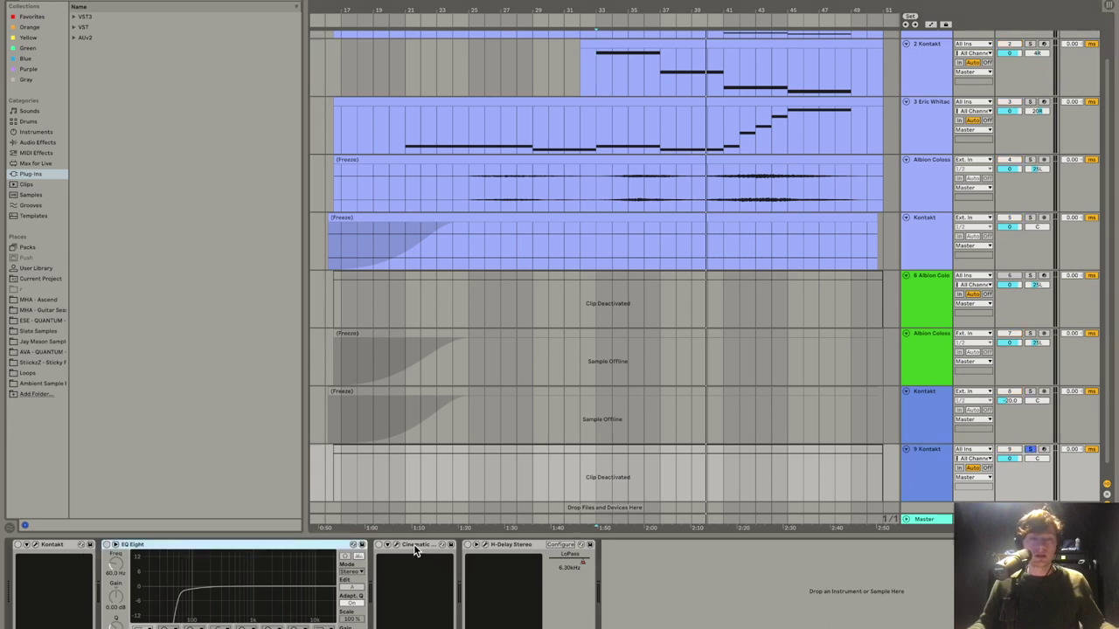
pyautogui.click(379, 547)
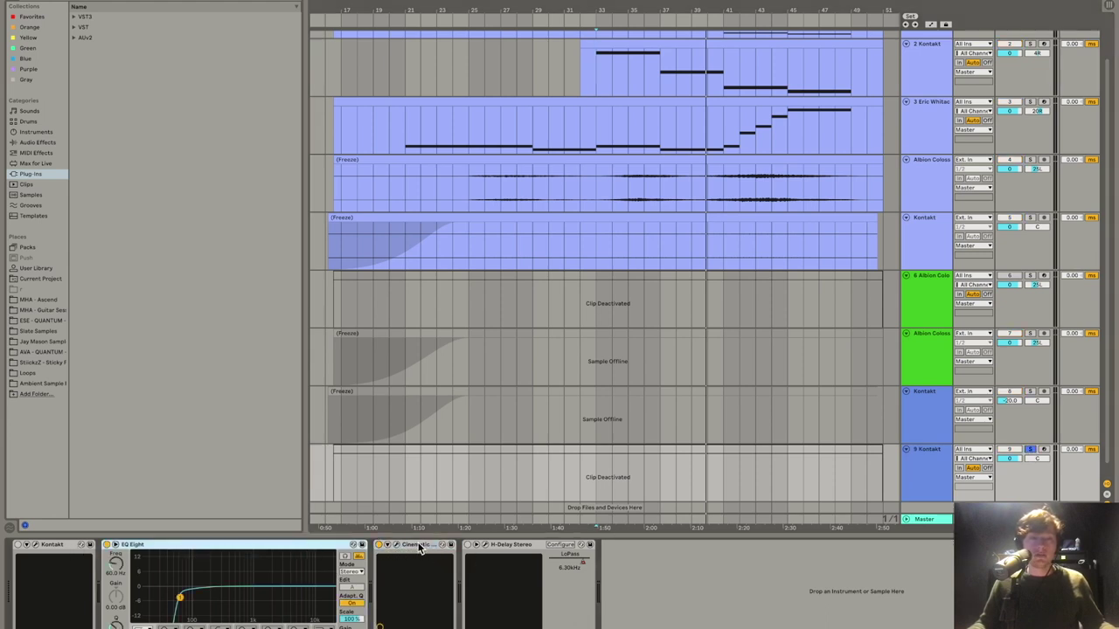
pyautogui.click(34, 545)
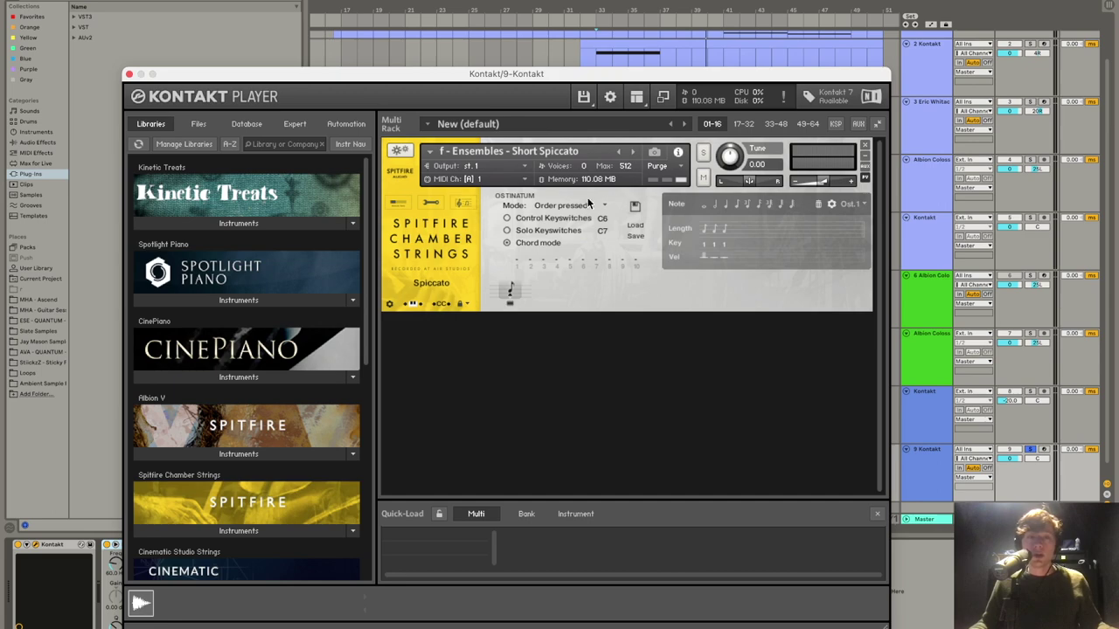
# Step: Move the Kontakt window aside to reveal track 9's clip in the arrangement
pyautogui.moveTo(513, 76); pyautogui.dragTo(937, 251)
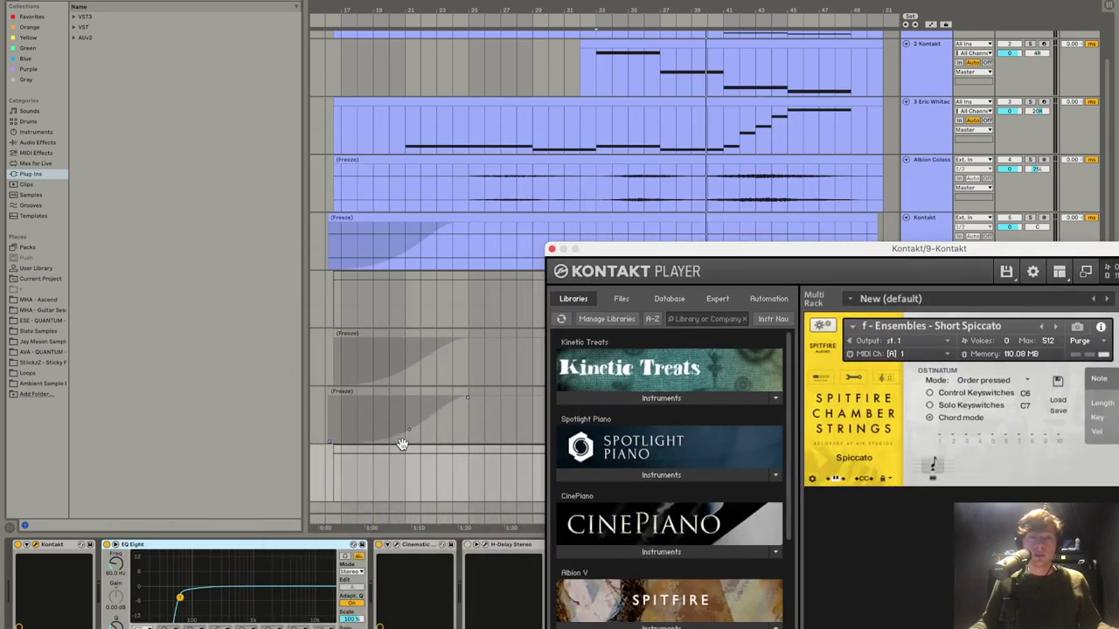
pyautogui.moveTo(595, 232); pyautogui.dragTo(663, 446)
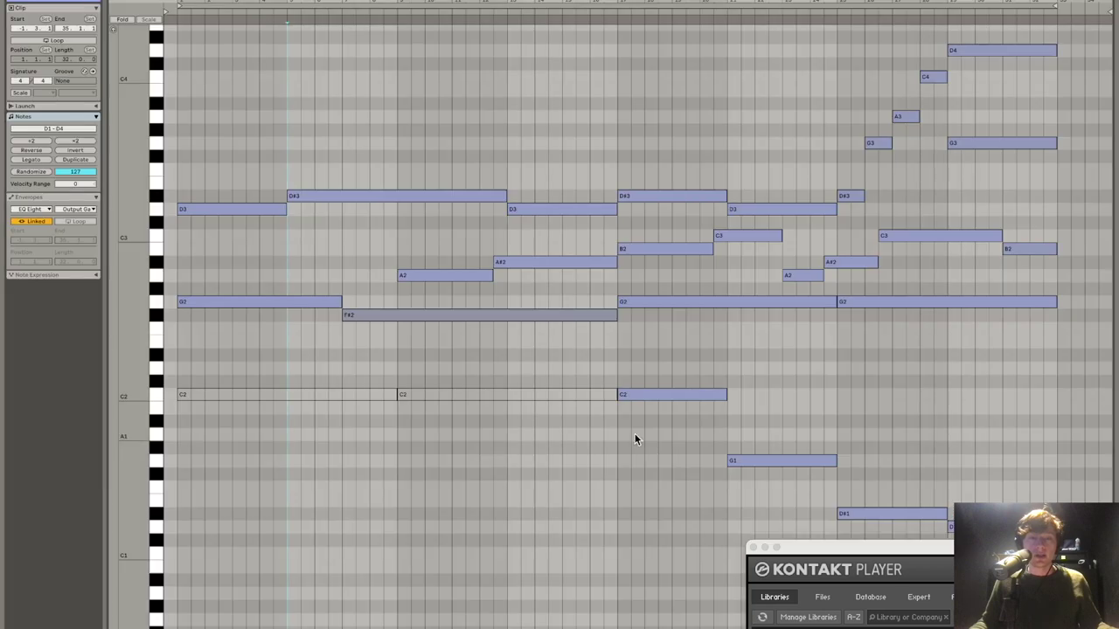
pyautogui.scroll(-5, 589, 397)
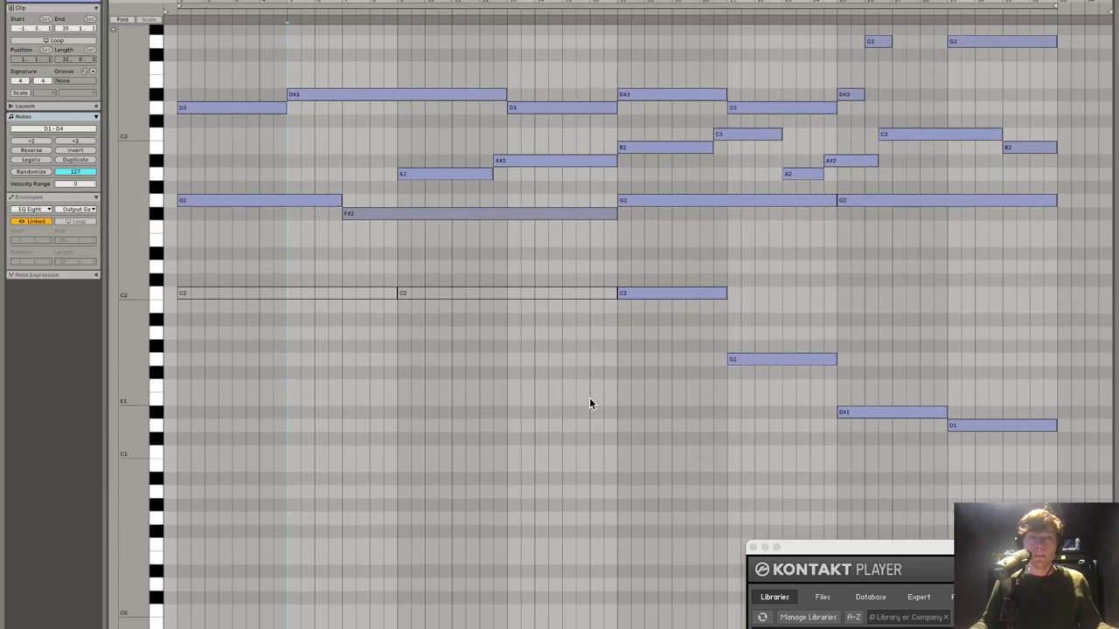
pyautogui.scroll(3, 589, 399)
pyautogui.moveTo(871, 547); pyautogui.dragTo(380, 213)
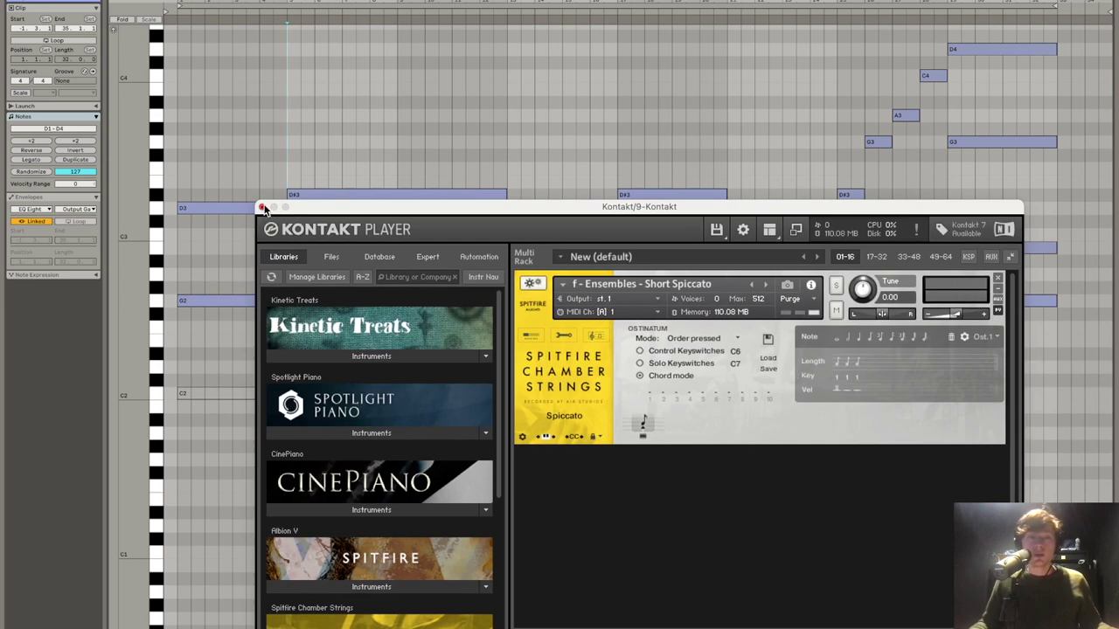
pyautogui.scroll(-1, 195, 149)
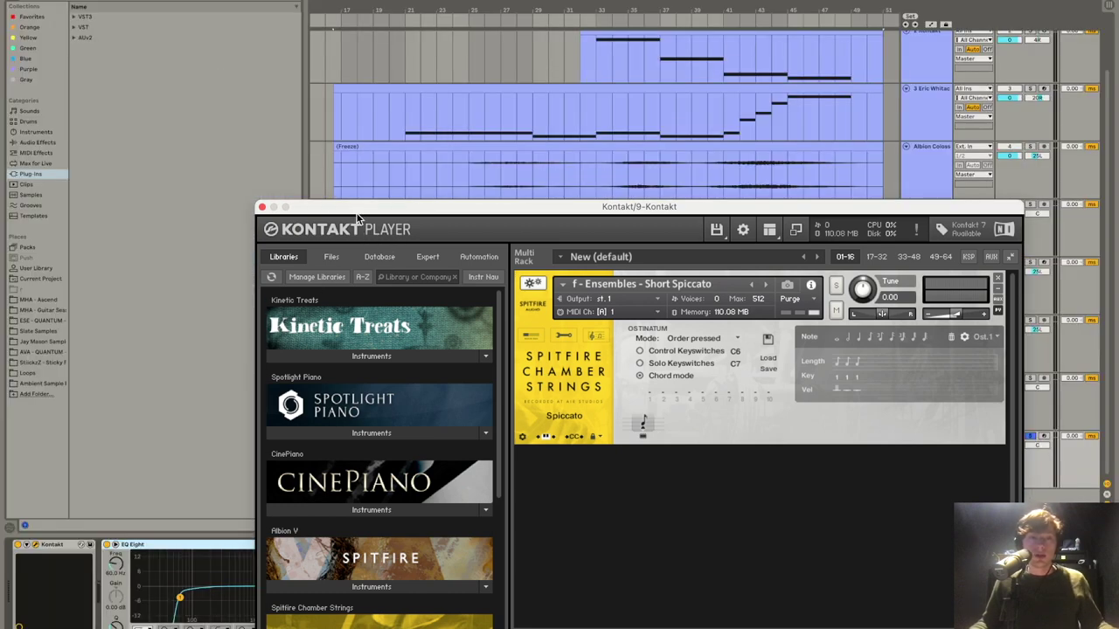
pyautogui.moveTo(351, 204); pyautogui.dragTo(872, 536)
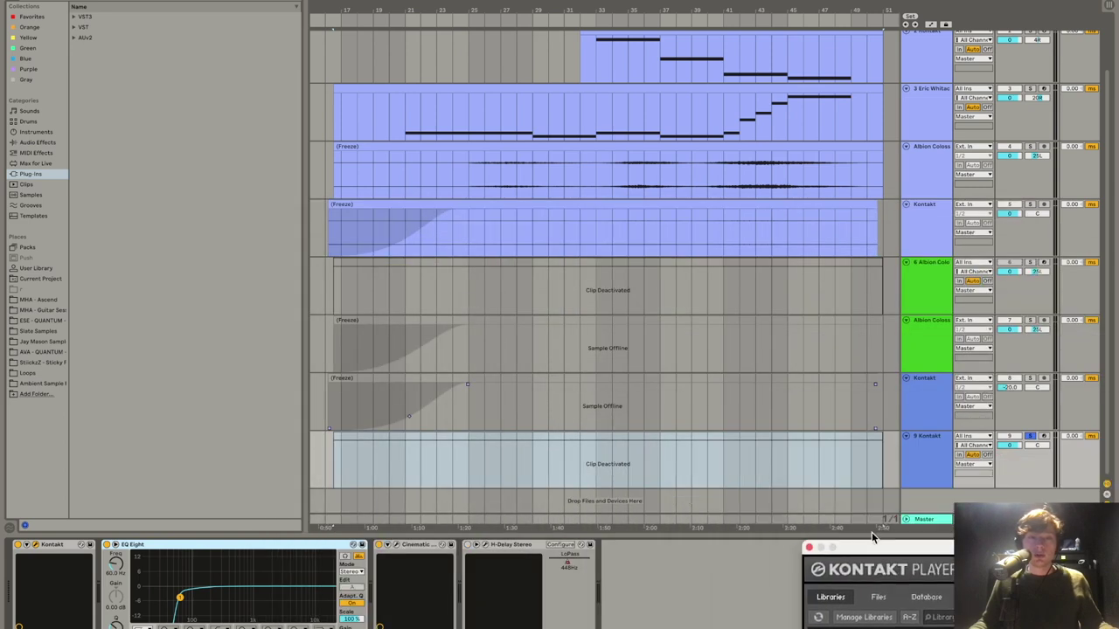
# Step: Reactivate track 9's strings clip, play its notes from mid-clip, and bring Kontakt fully into view
pyautogui.click(665, 436)
pyautogui.press('0')
pyautogui.doubleClick(665, 437)
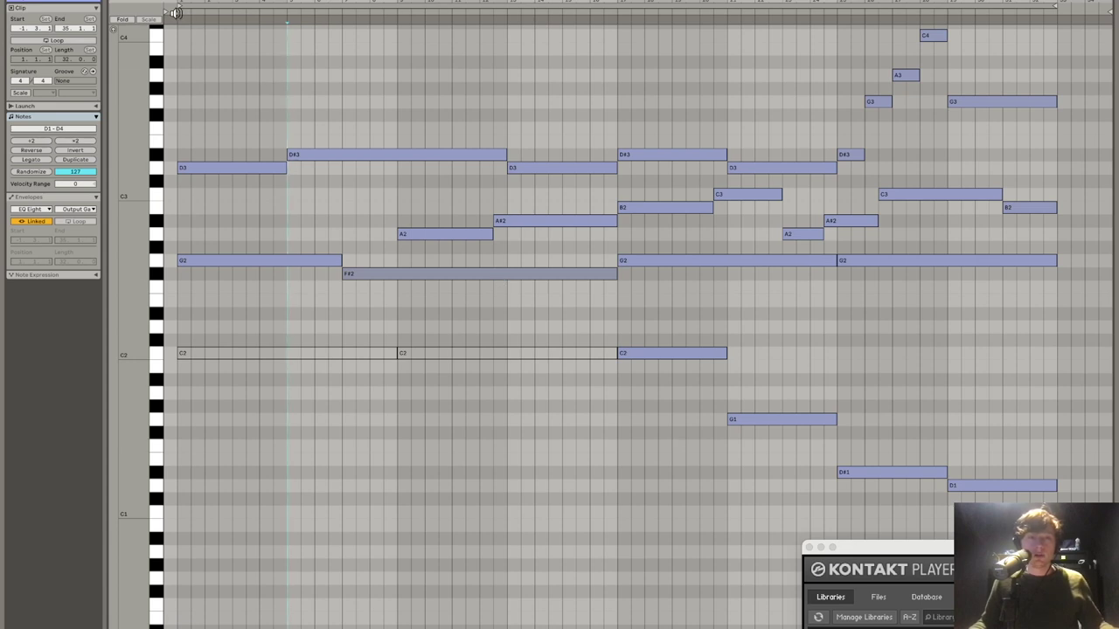
pyautogui.click(175, 12)
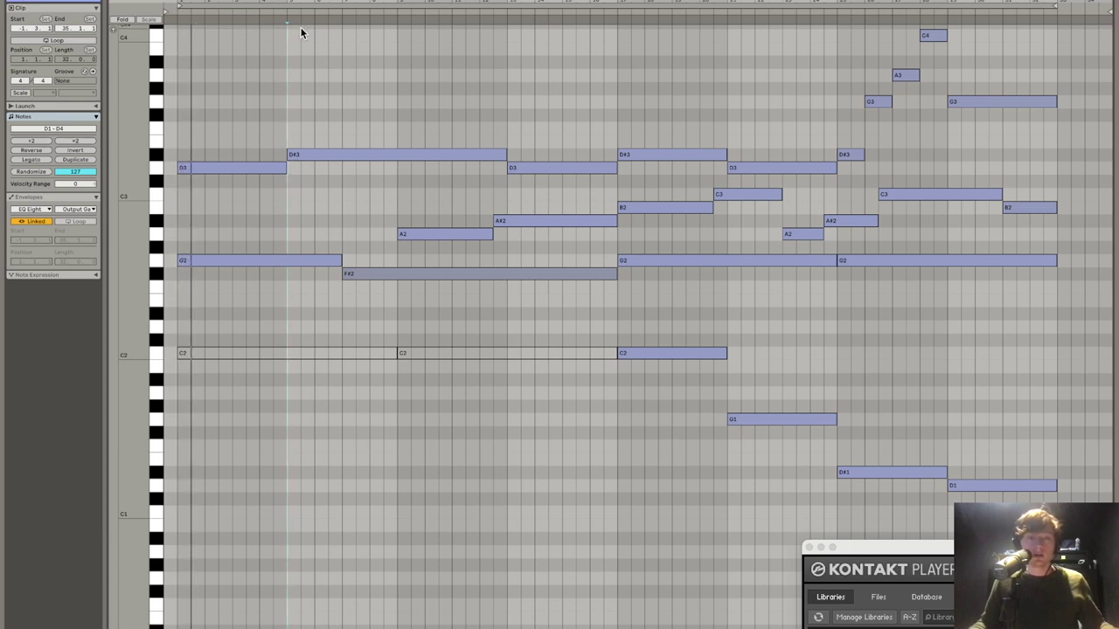
pyautogui.click(612, 12)
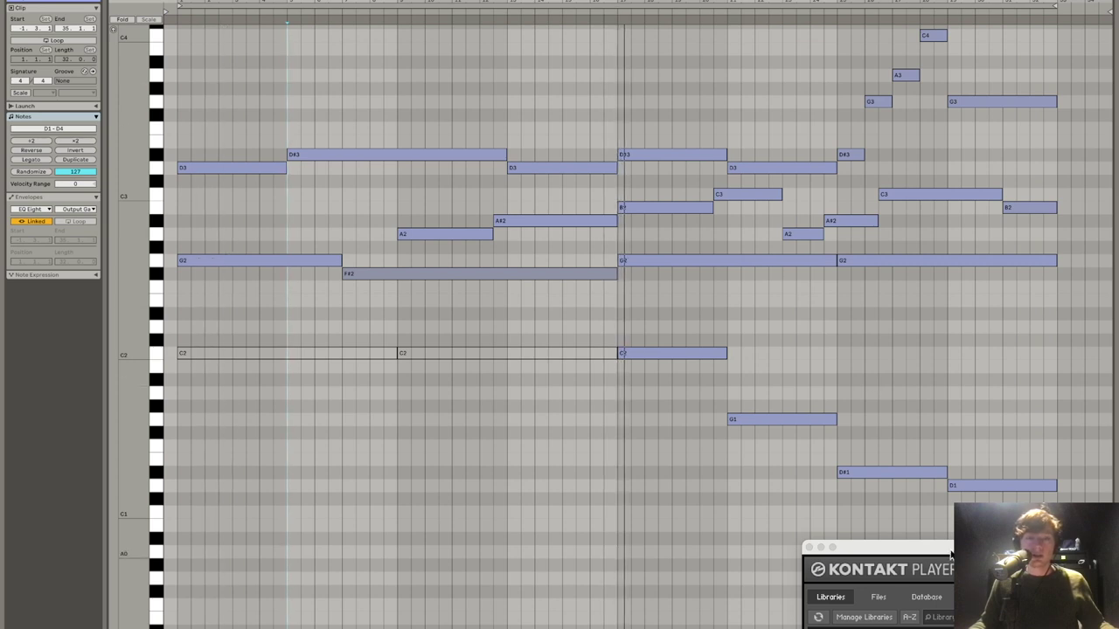
pyautogui.moveTo(950, 554); pyautogui.dragTo(305, 87)
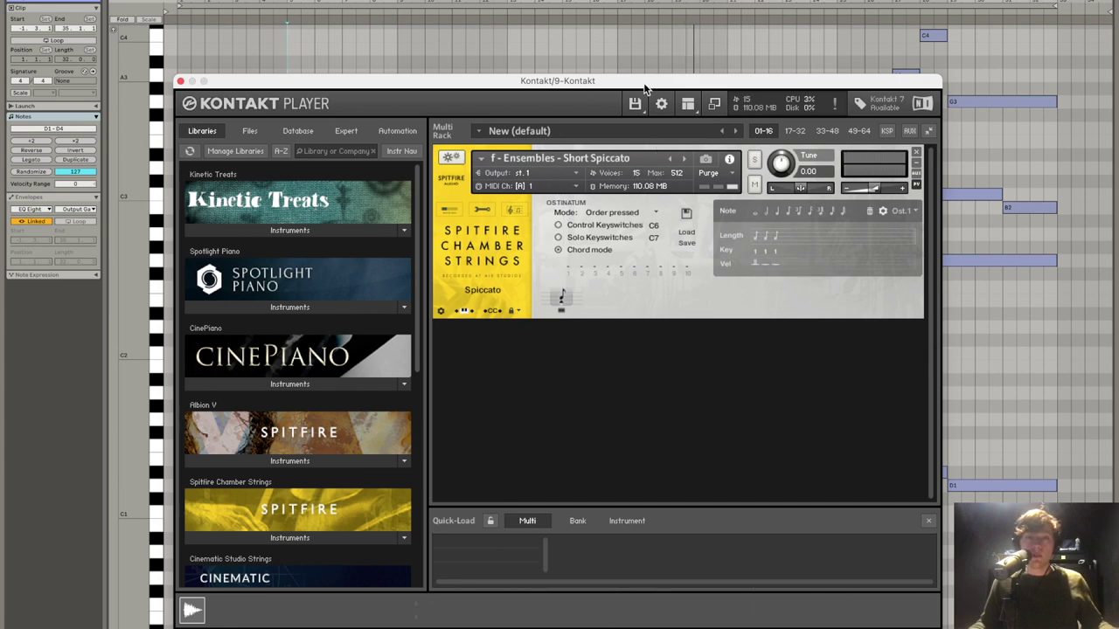
# Step: Nudge the Kontakt Player window, then close it to leave the D1–C4 strings notes showing
pyautogui.moveTo(644, 88); pyautogui.dragTo(719, 115)
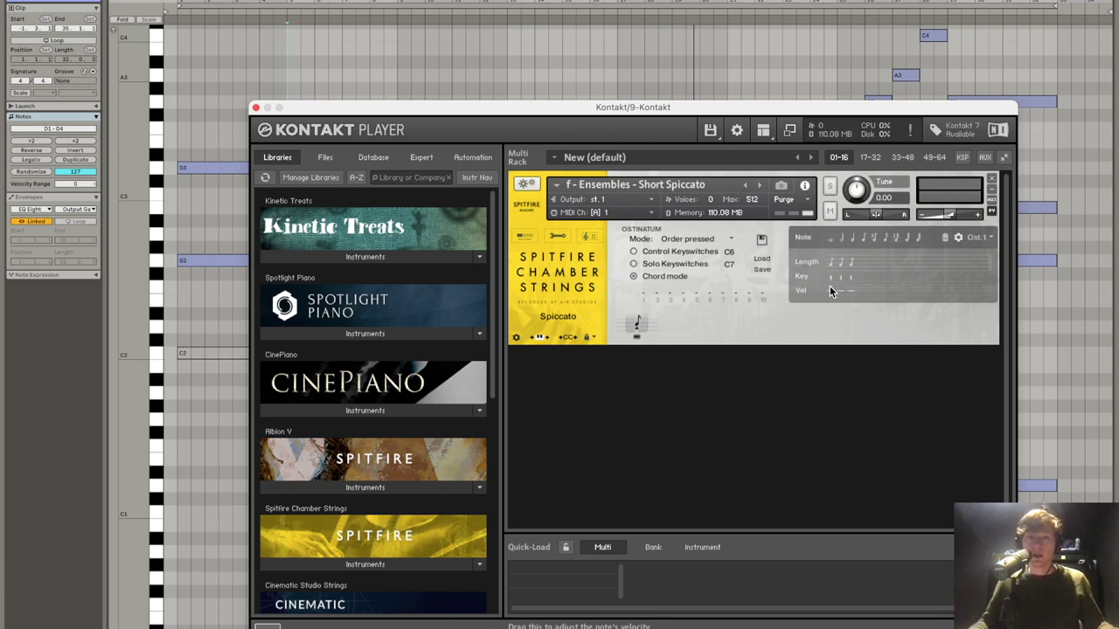
pyautogui.click(256, 107)
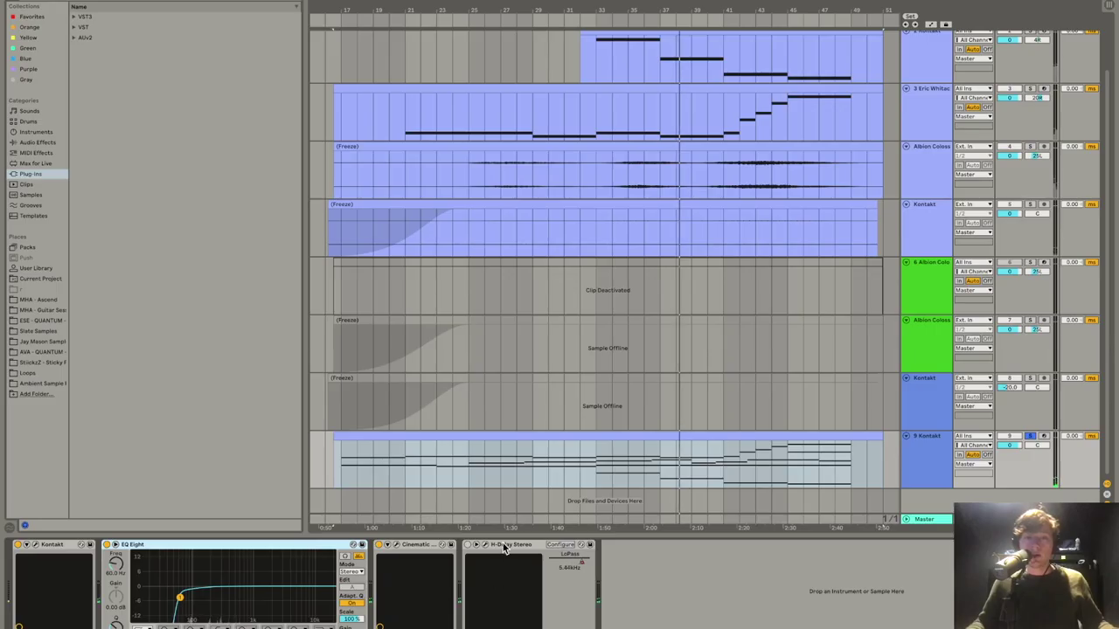
# Step: Open track 9's H-Delay plugin window, reposition it to see the whole panel, and close it
pyautogui.click(487, 553)
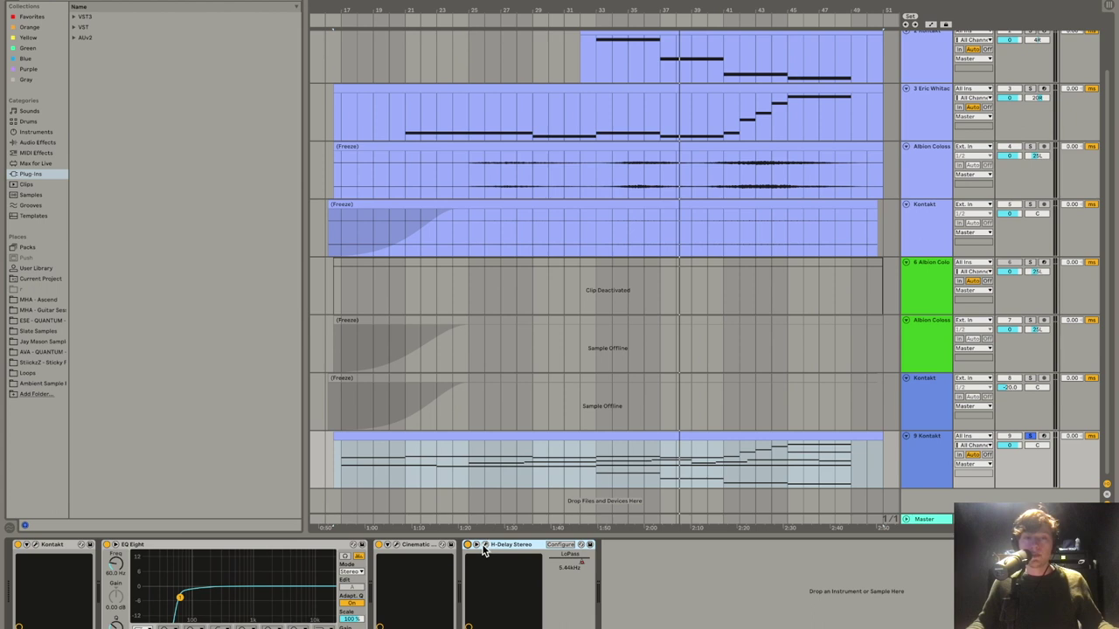
pyautogui.click(486, 546)
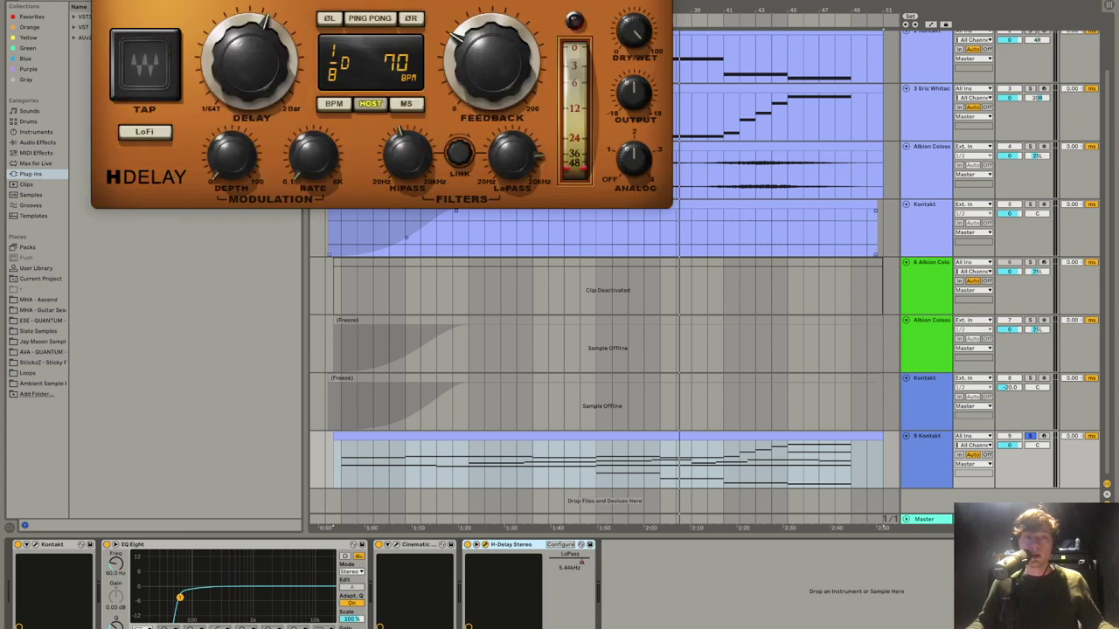
pyautogui.moveTo(273, 0); pyautogui.dragTo(456, 57)
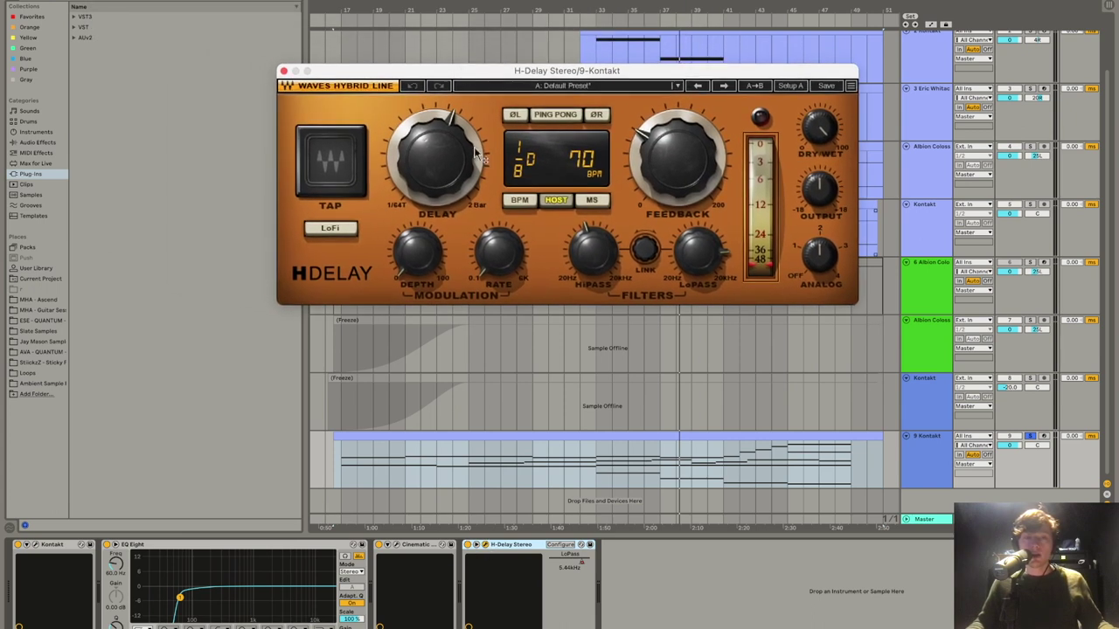
pyautogui.click(283, 71)
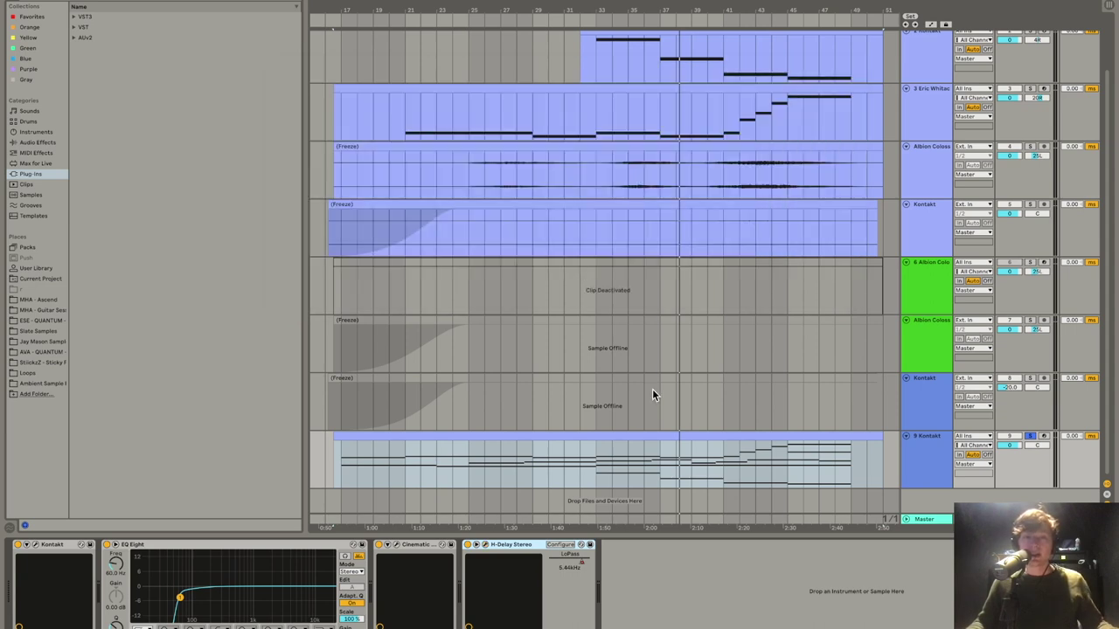
# Step: Reopen the strings clip's notes and play them from near the clip's end
pyautogui.doubleClick(686, 438)
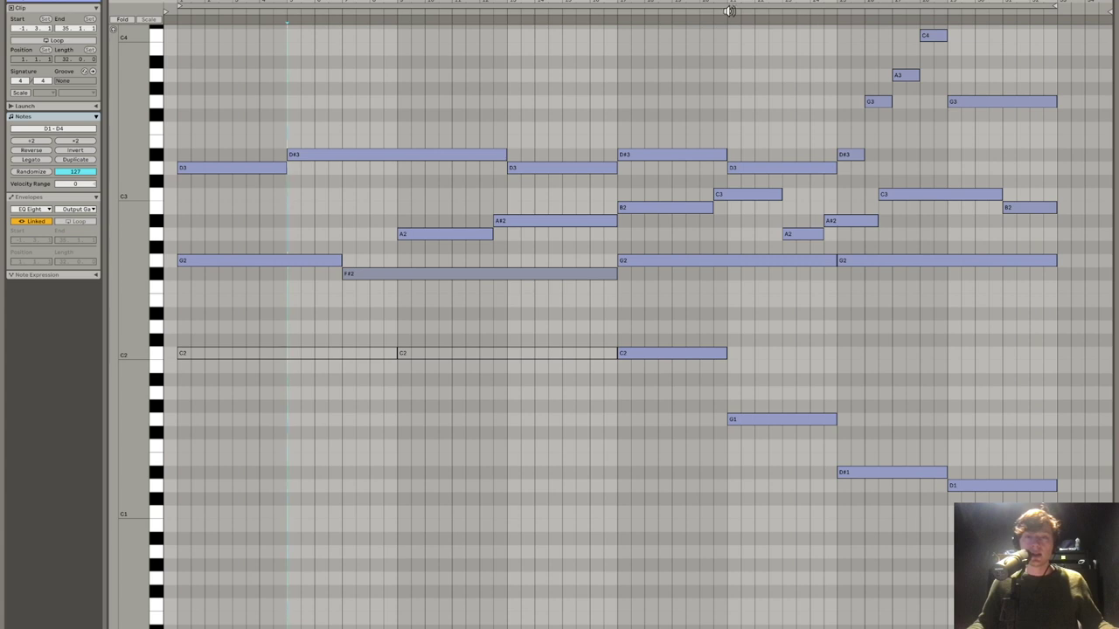
pyautogui.click(832, 14)
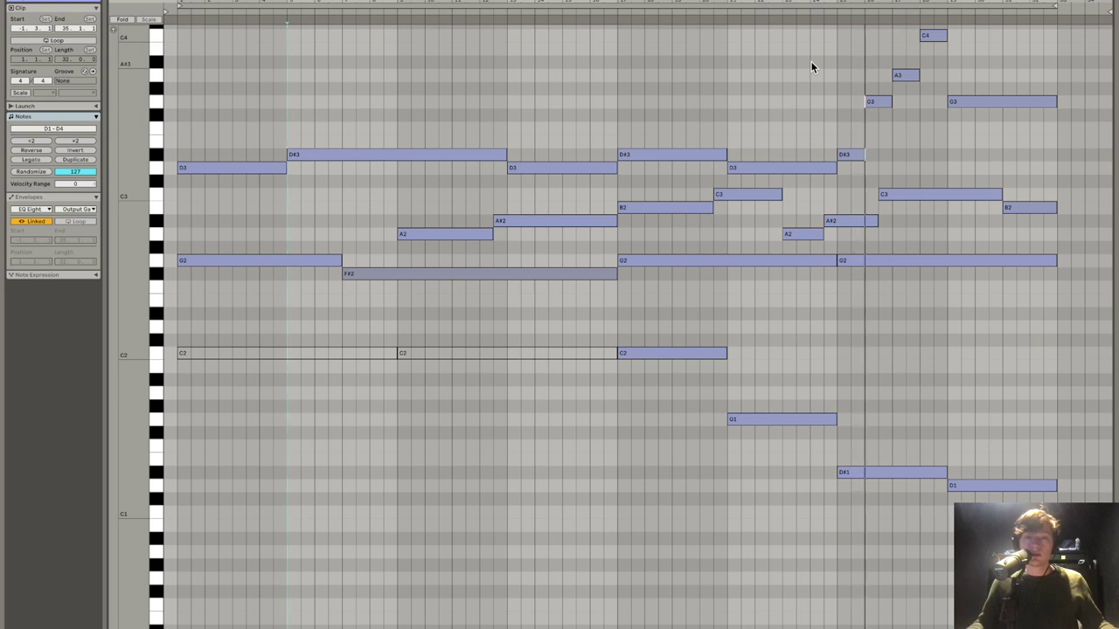
pyautogui.scroll(4, 812, 66)
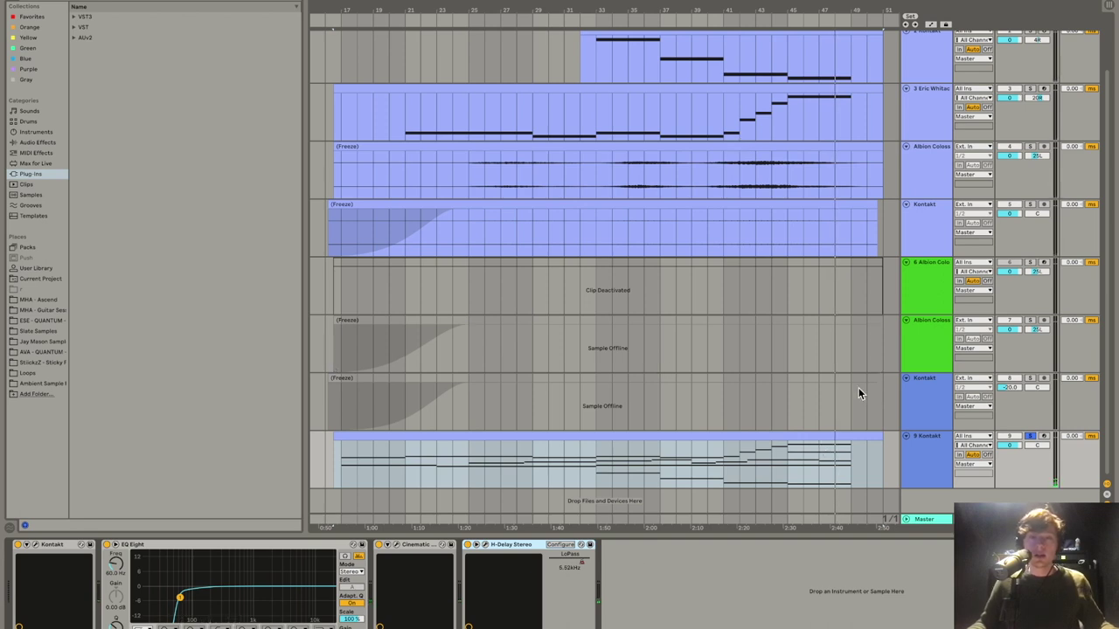
# Step: Deactivate track 9's strings clip and its EQ Eight, and turn off track 9's solo
pyautogui.click(787, 437)
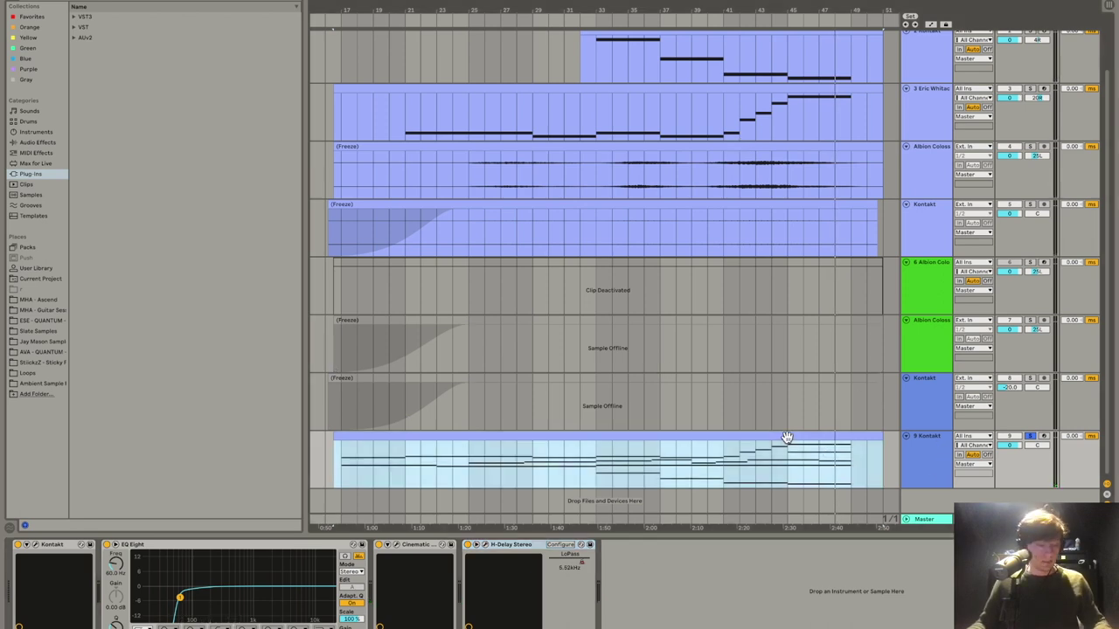
pyautogui.press('0')
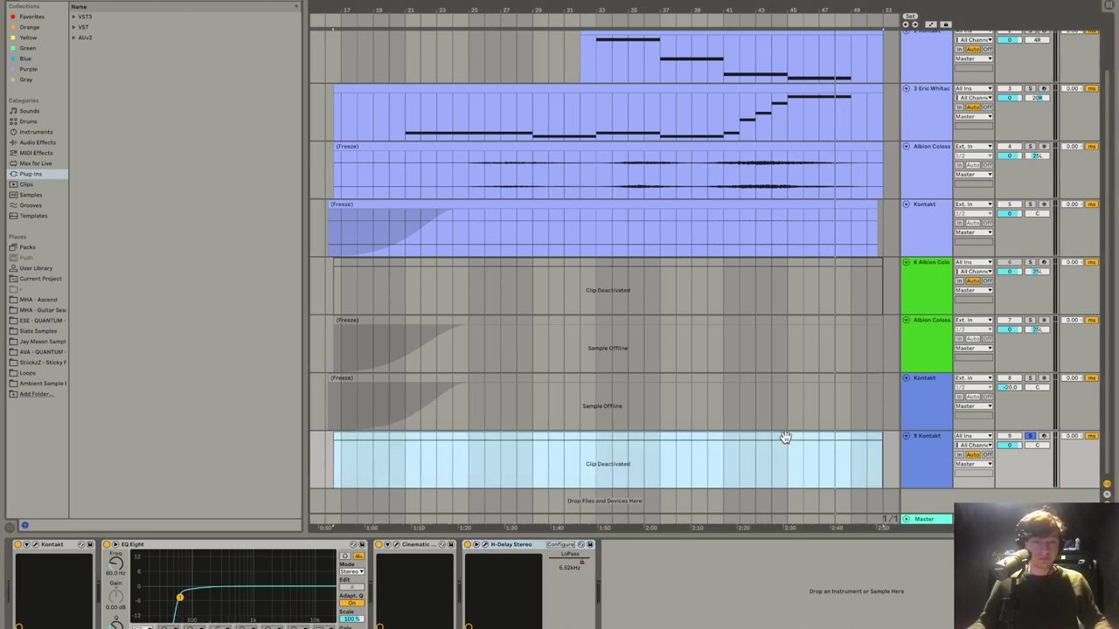
pyautogui.click(55, 547)
pyautogui.keyDown('shift'); pyautogui.click(497, 546); pyautogui.keyUp('shift')
pyautogui.press('0')
pyautogui.click(1030, 435)
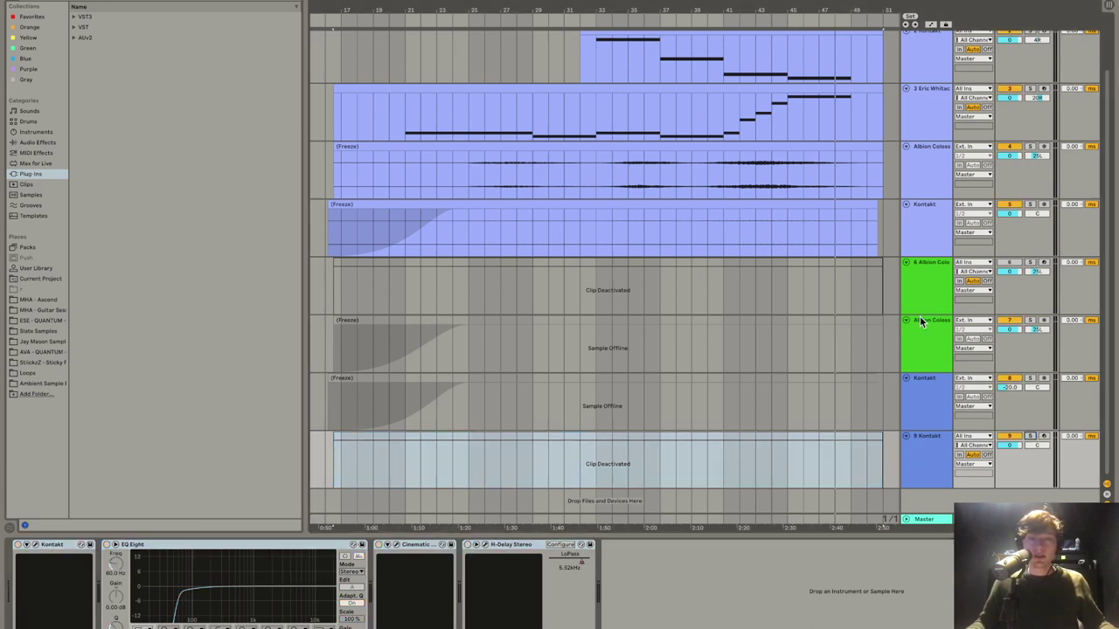
# Step: Check track 5's PanCake2 window showing the 'Left to Right Sky' preset
pyautogui.click(921, 231)
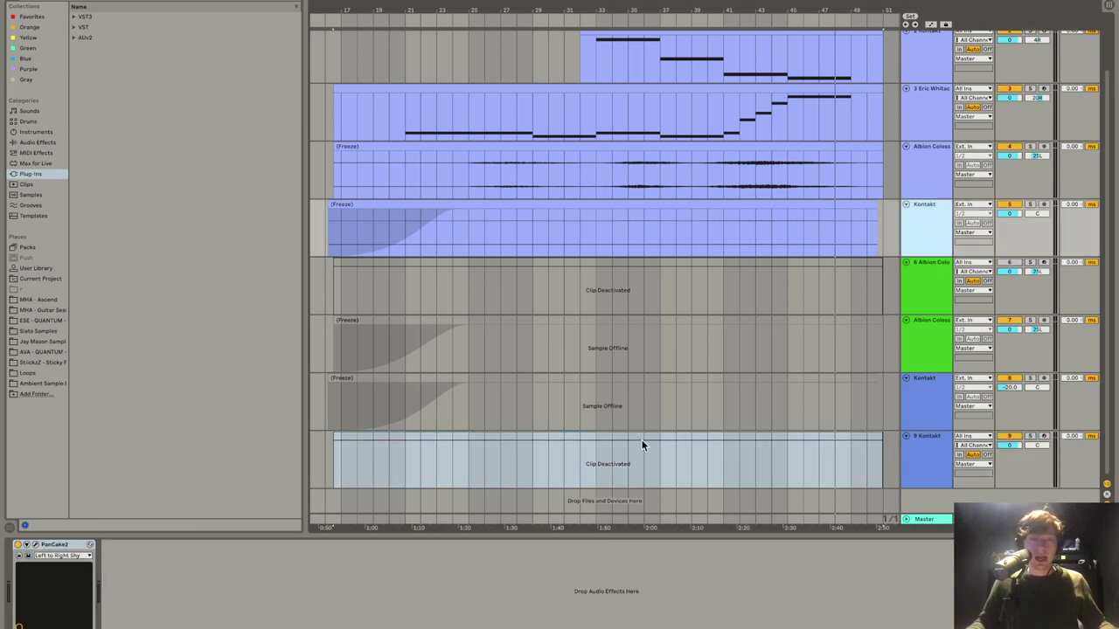
pyautogui.click(34, 546)
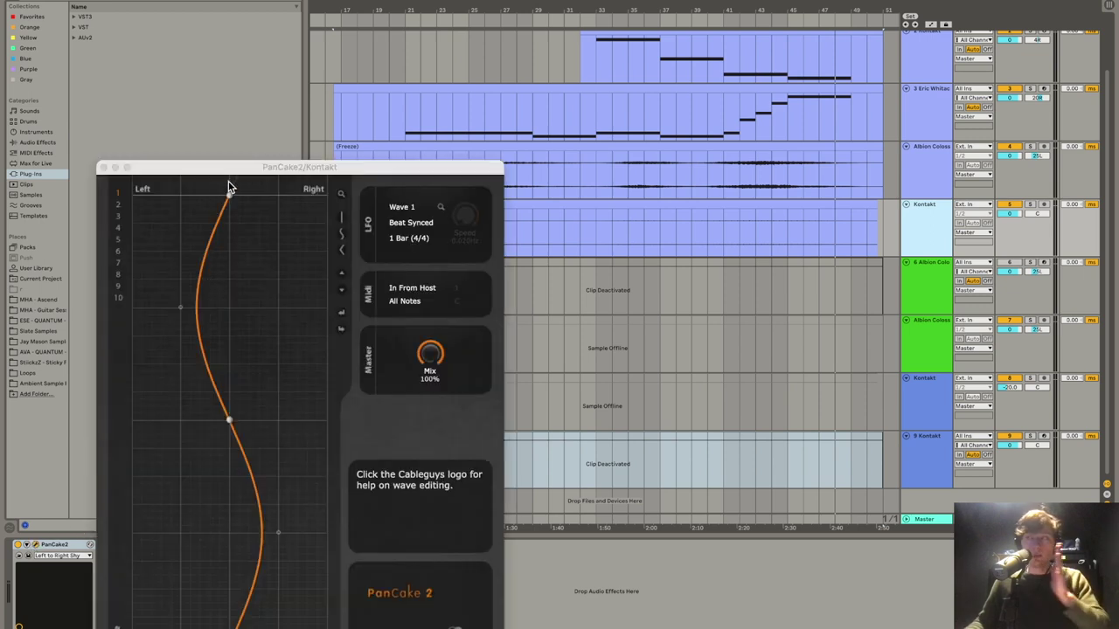
pyautogui.click(103, 167)
pyautogui.scroll(3, 687, 188)
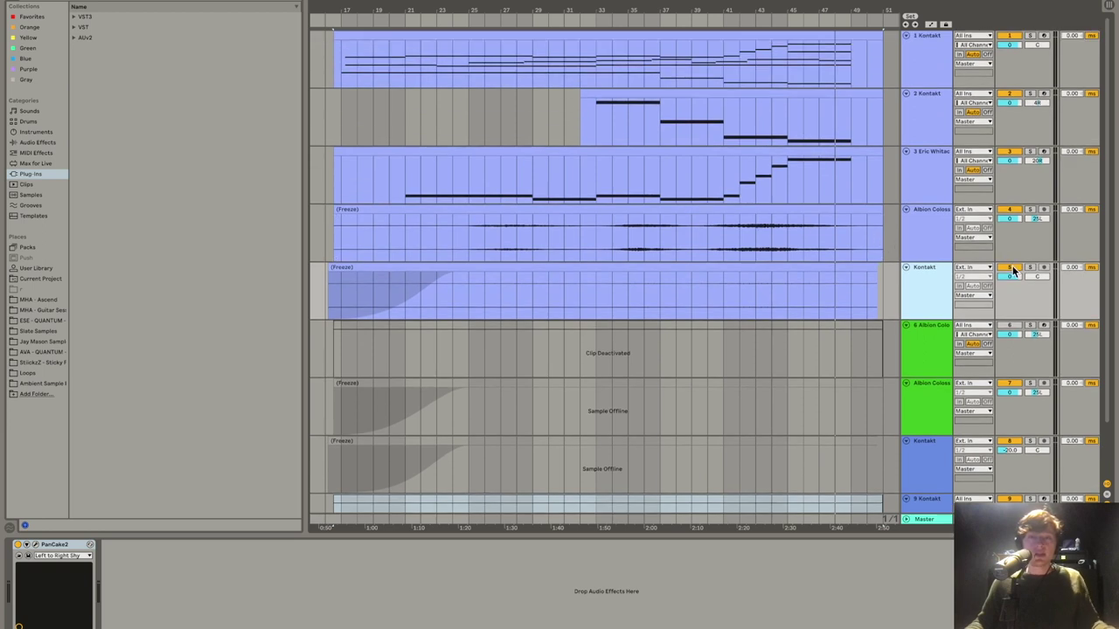
# Step: Deactivate track 5, set the start point mid-arrangement, and play all tracks together
pyautogui.click(1010, 267)
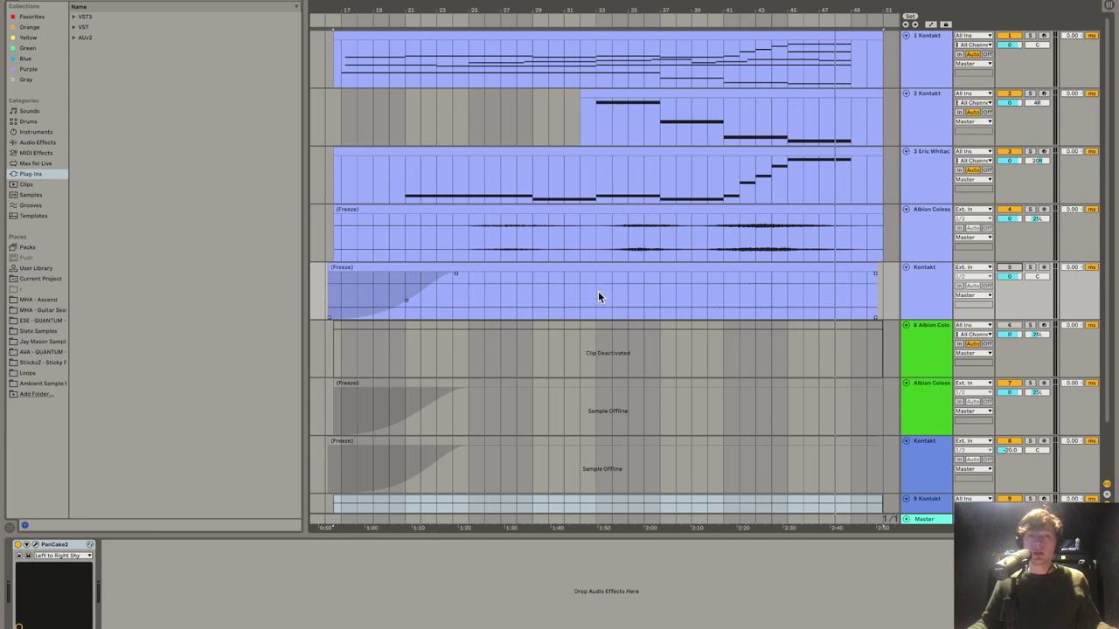
pyautogui.click(595, 297)
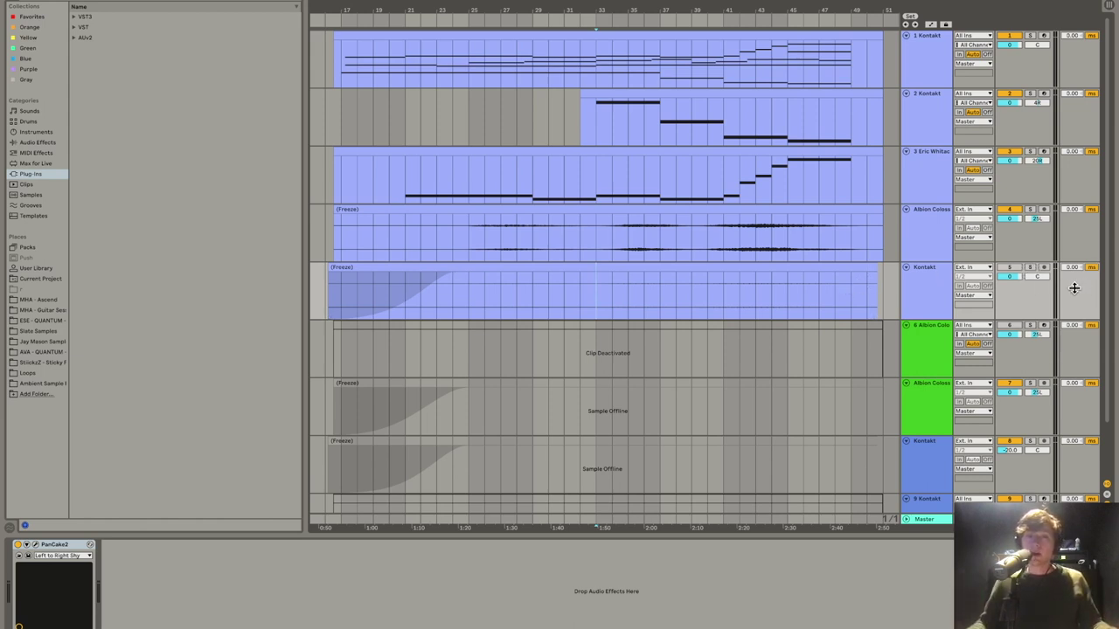
pyautogui.press('space')
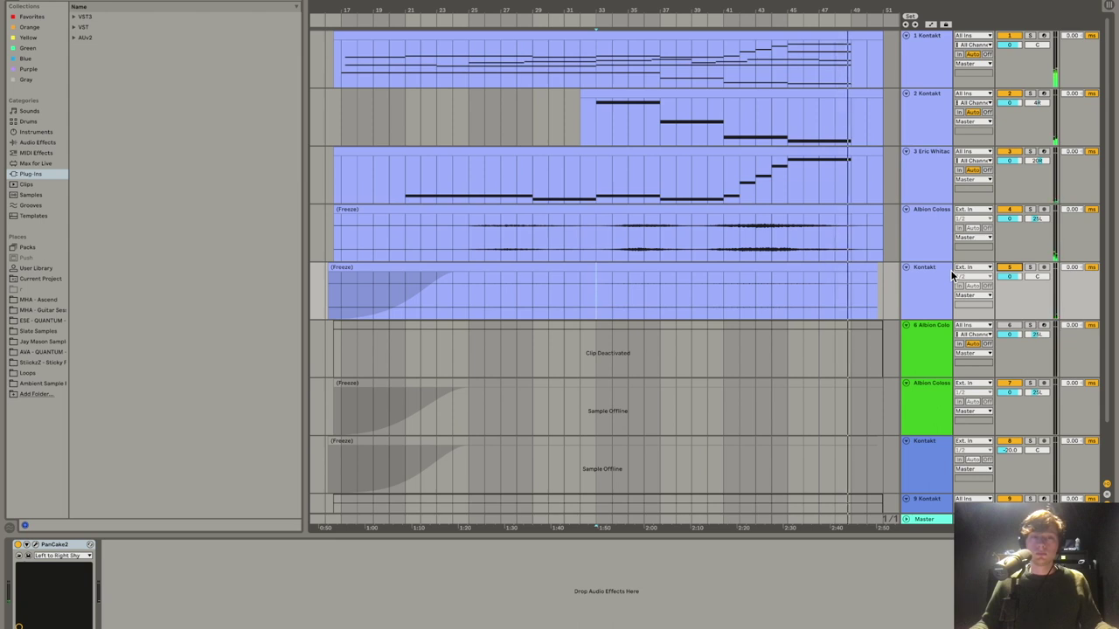
# Step: Inspect the Master track's Virtual MixBuss, Virtual Tape Machines and L1+ Ultramaximizer windows in turn
pyautogui.click(932, 517)
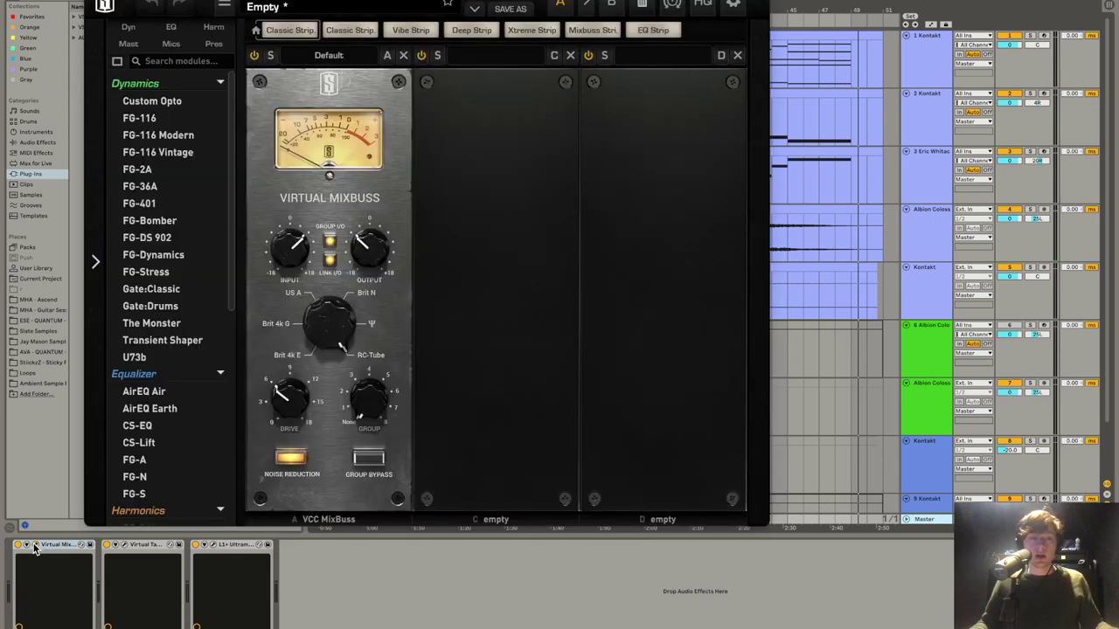
pyautogui.click(35, 544)
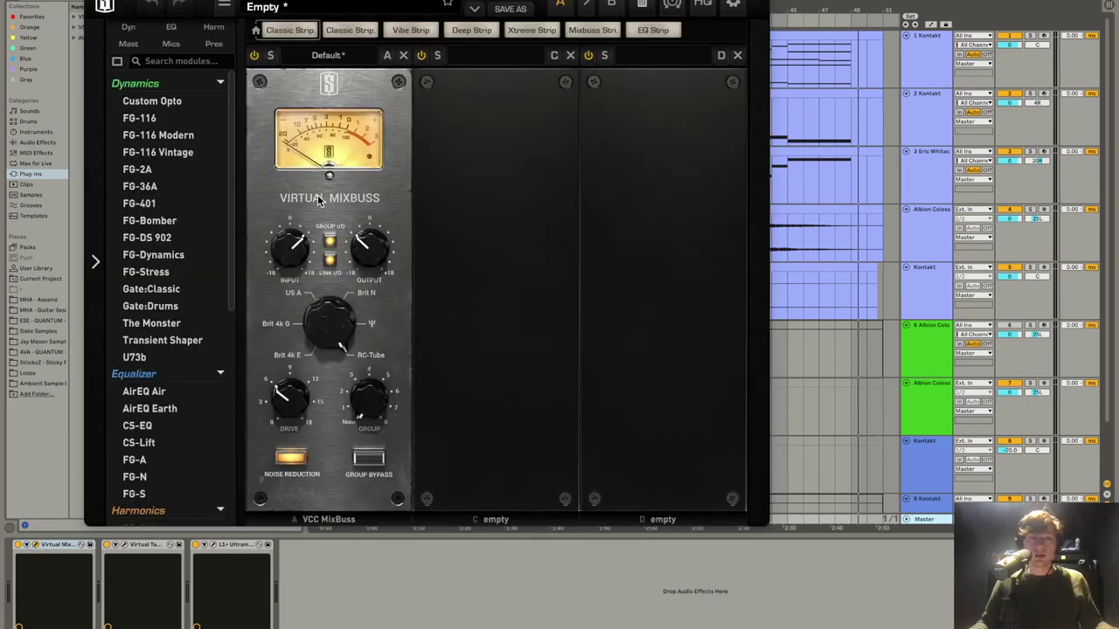
pyautogui.press('super+alt+p')
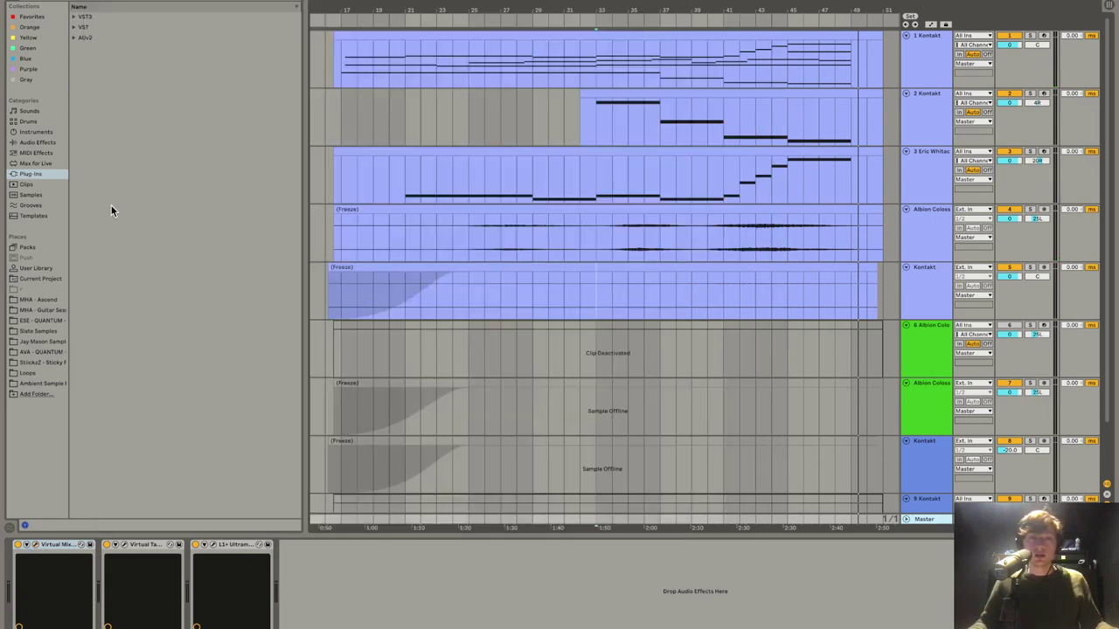
pyautogui.click(124, 545)
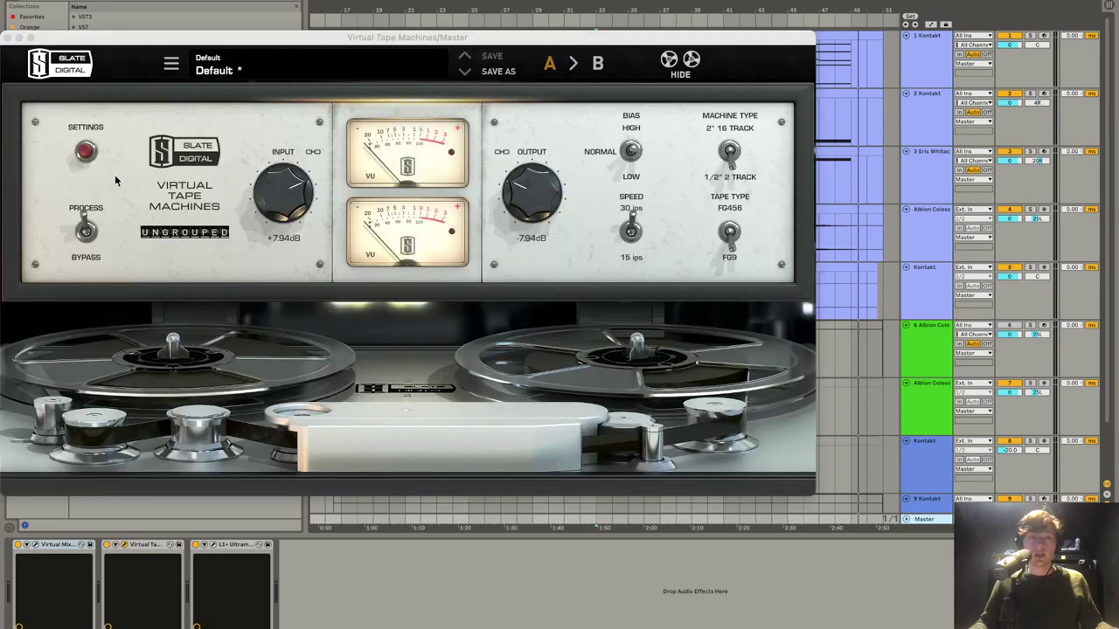
pyautogui.click(10, 38)
pyautogui.click(213, 545)
pyautogui.click(45, 21)
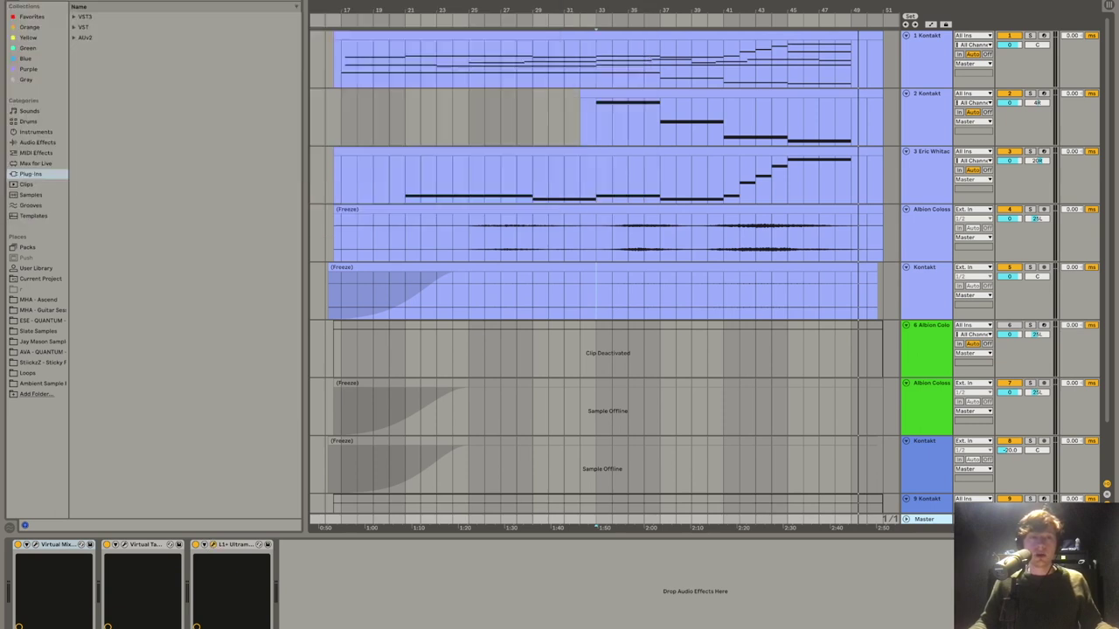